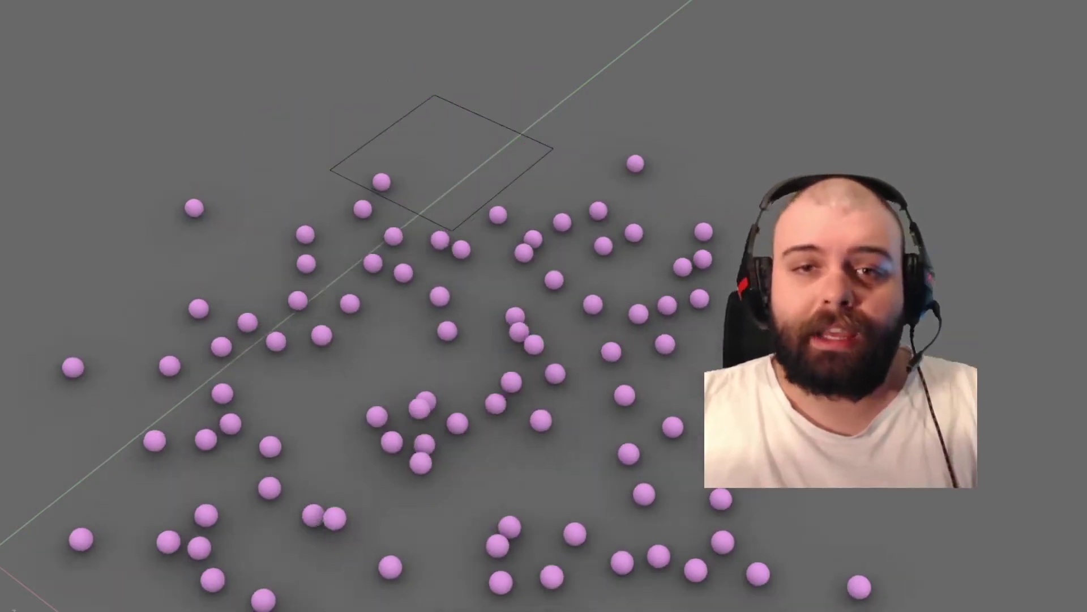
scroll(617, 115, "down", 3)
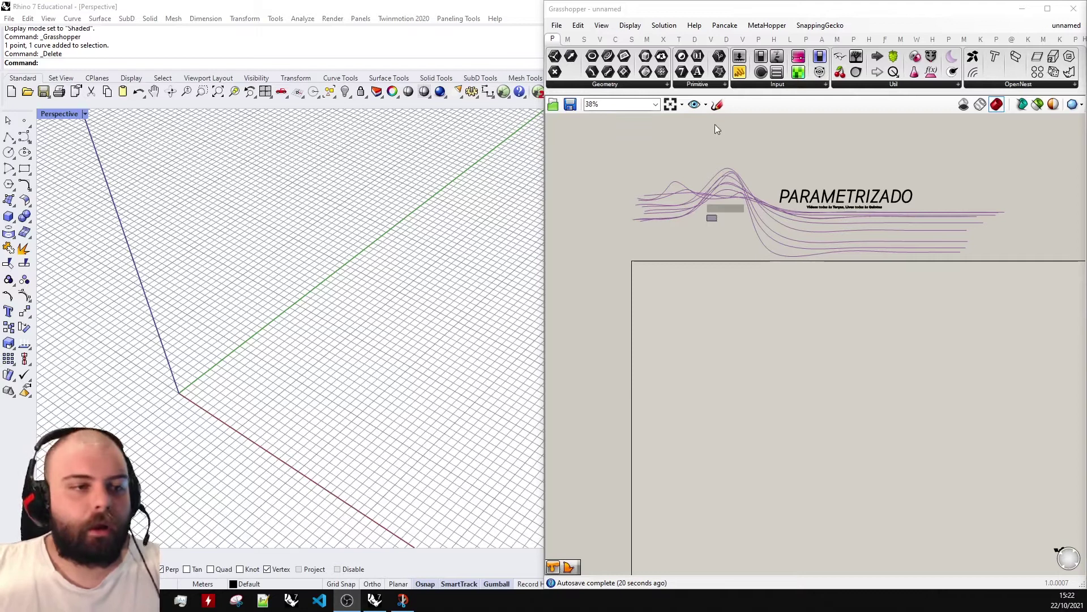
Sketch a slanted four-sided box on the Grasshopper canvas and fill it with small freehand marks.
left_click(717, 105)
scroll(724, 308, "up", 6)
mouse_move(768, 265)
left_mouse_down()
mouse_move(723, 374)
mouse_move(929, 303)
mouse_move(757, 265)
mouse_move(825, 286)
mouse_move(887, 272)
mouse_move(895, 287)
left_mouse_up()
left_click_drag(815, 309, 799, 299)
mouse_move(794, 334)
left_mouse_down()
mouse_move(780, 332)
mouse_move(790, 305)
left_mouse_up()
left_click_drag(757, 349, 783, 355)
left_click_drag(804, 341, 811, 343)
left_click_drag(799, 358, 839, 364)
left_click_drag(892, 342, 892, 378)
left_click_drag(866, 355, 872, 363)
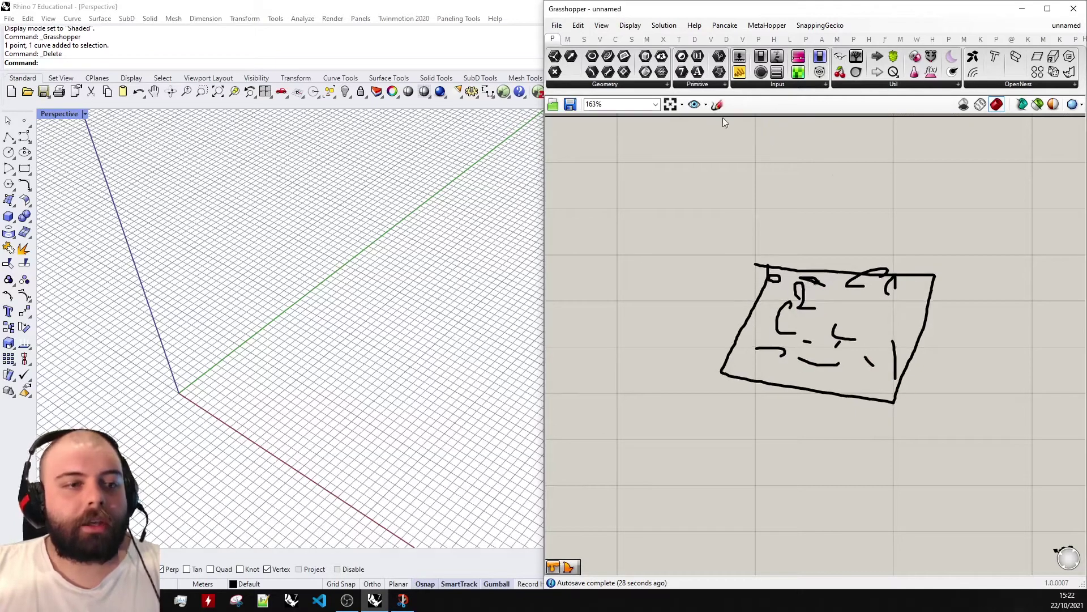
Sketch a downward arrow labelled G above the upper edge of the box.
scroll(740, 203, "down", 2)
scroll(868, 243, "up", 2)
scroll(704, 299, "down", 2)
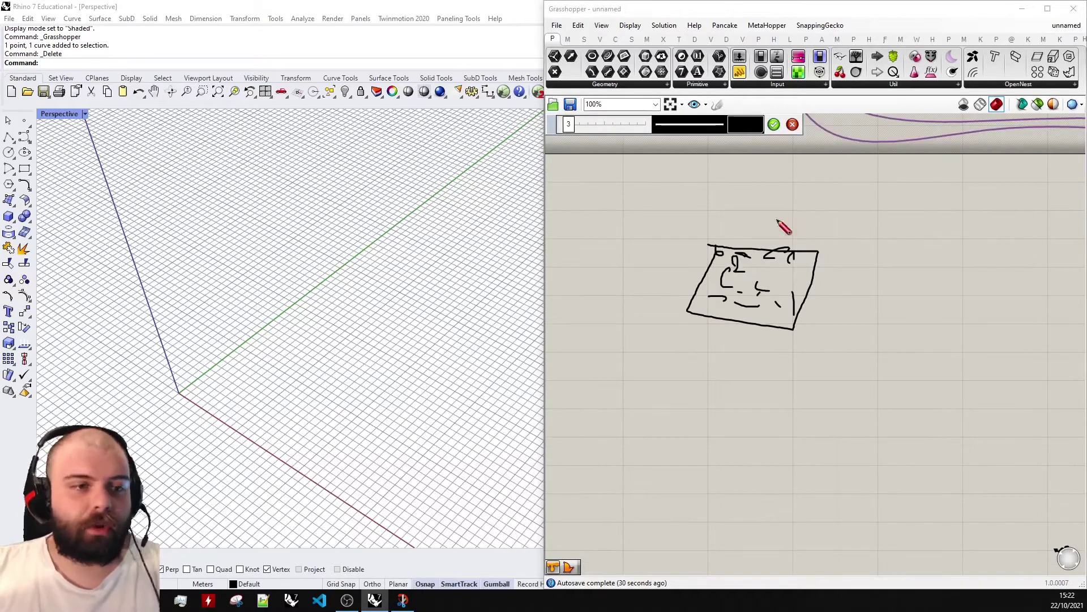
scroll(822, 210, "up", 2)
left_click_drag(853, 188, 853, 266)
mouse_move(818, 234)
left_mouse_down()
mouse_move(855, 266)
mouse_move(892, 220)
left_mouse_up()
scroll(776, 261, "down", 2)
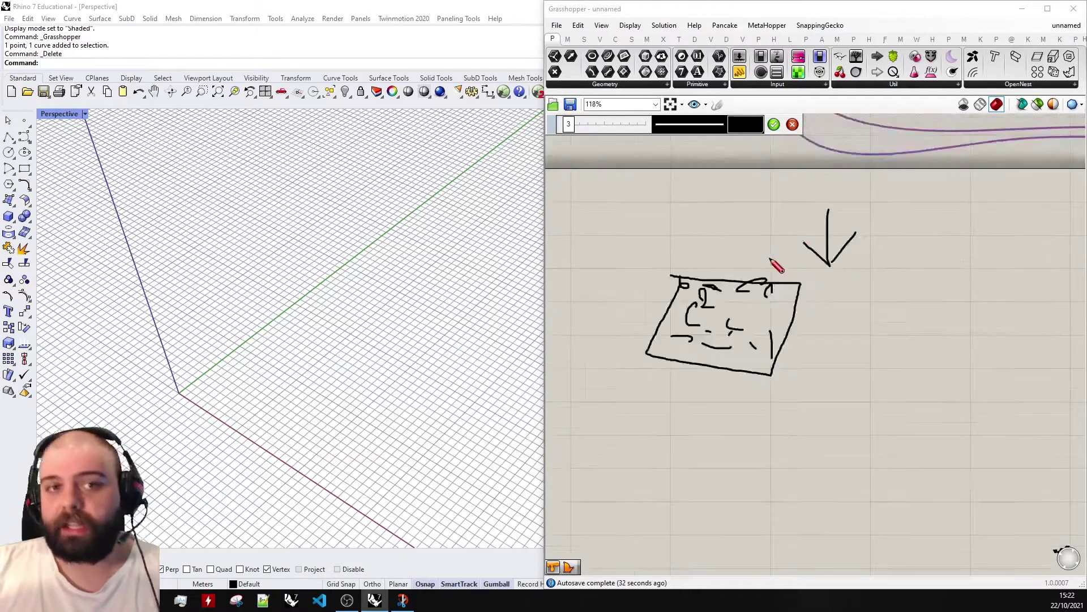
scroll(768, 240, "up", 2)
mouse_move(776, 241)
left_mouse_down()
mouse_move(762, 269)
mouse_move(785, 257)
left_mouse_up()
Colour the downward arrow and its letter G red and finish the sketch.
left_click(755, 127)
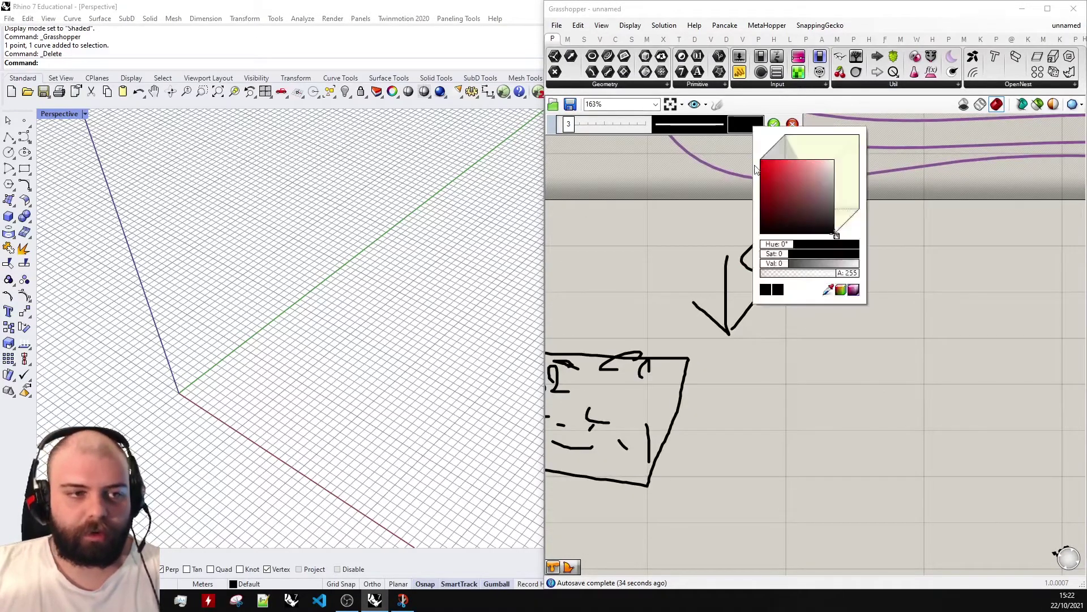
left_click(766, 141)
scroll(818, 173, "down", 3)
left_click(774, 124)
Sketch three axis lines in black running from one shared origin below the box.
left_click(717, 104)
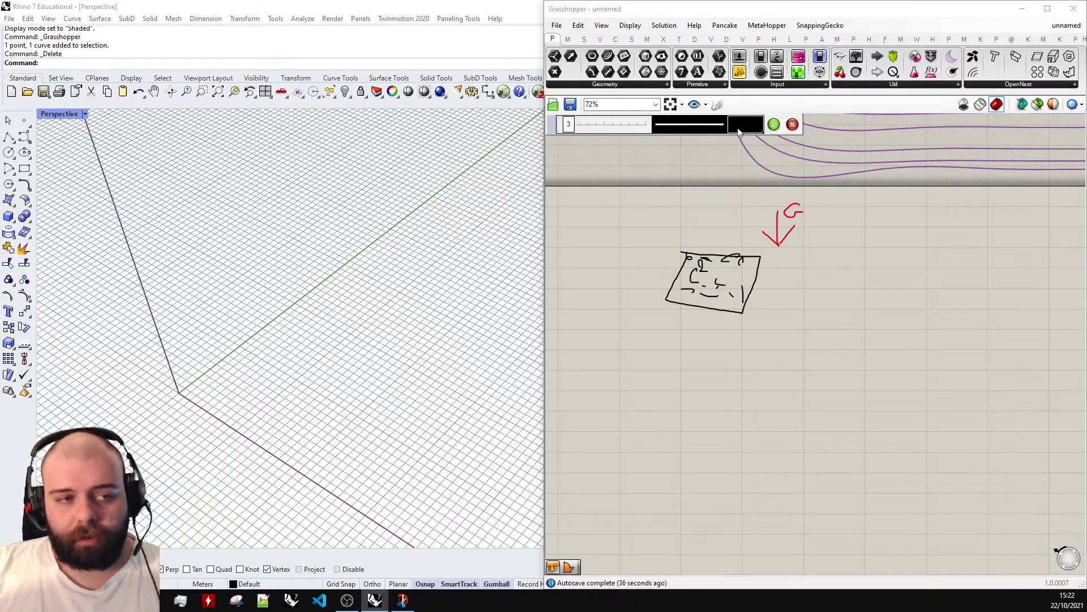
scroll(906, 198, "down", 2)
scroll(918, 204, "up", 1)
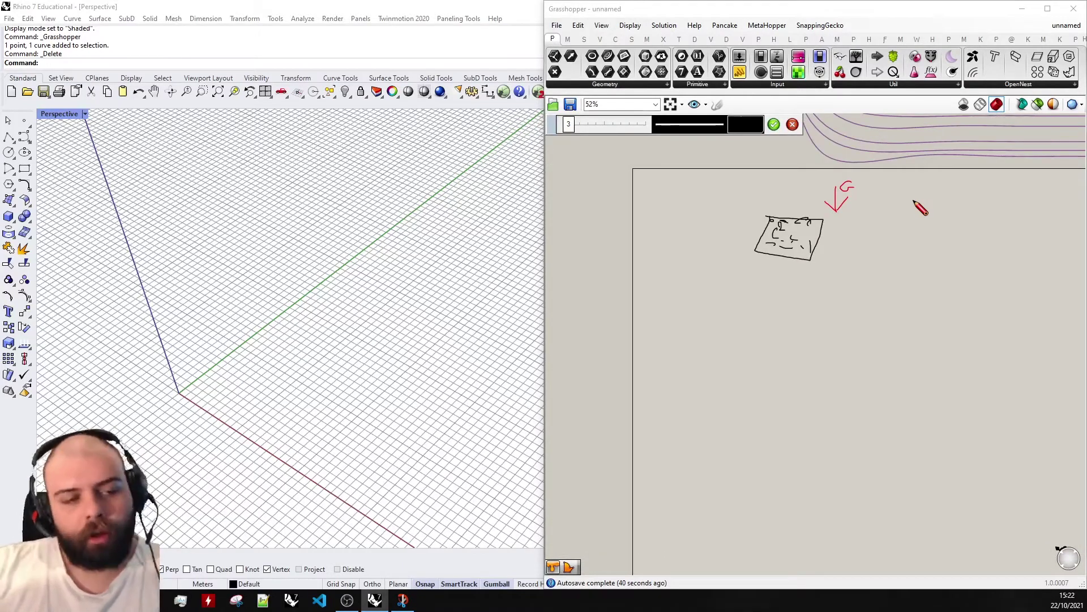
scroll(731, 252, "up", 1)
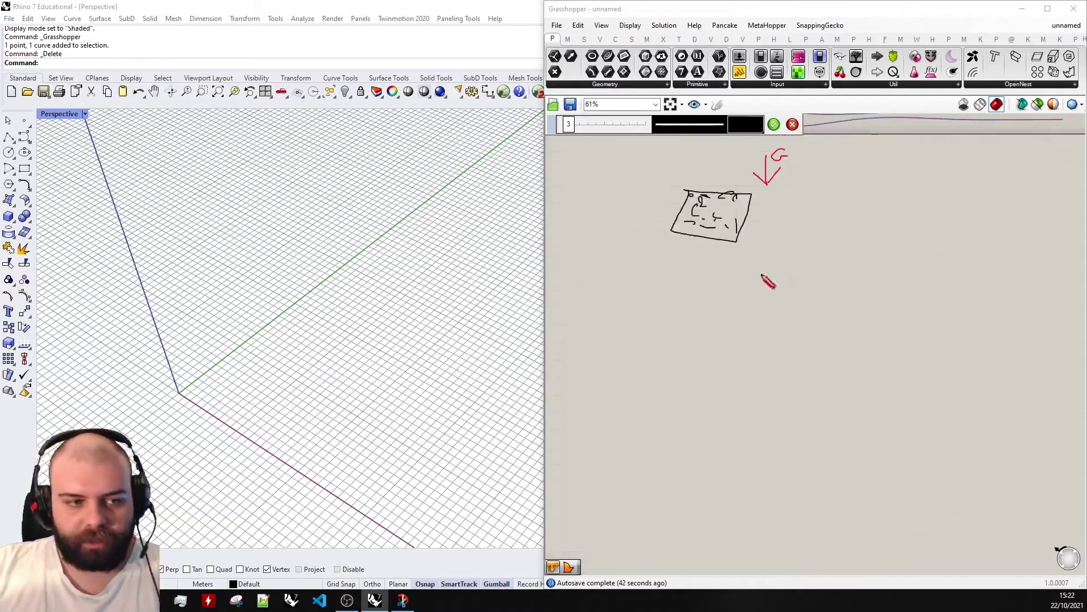
left_click_drag(636, 310, 814, 393)
left_click_drag(634, 311, 667, 262)
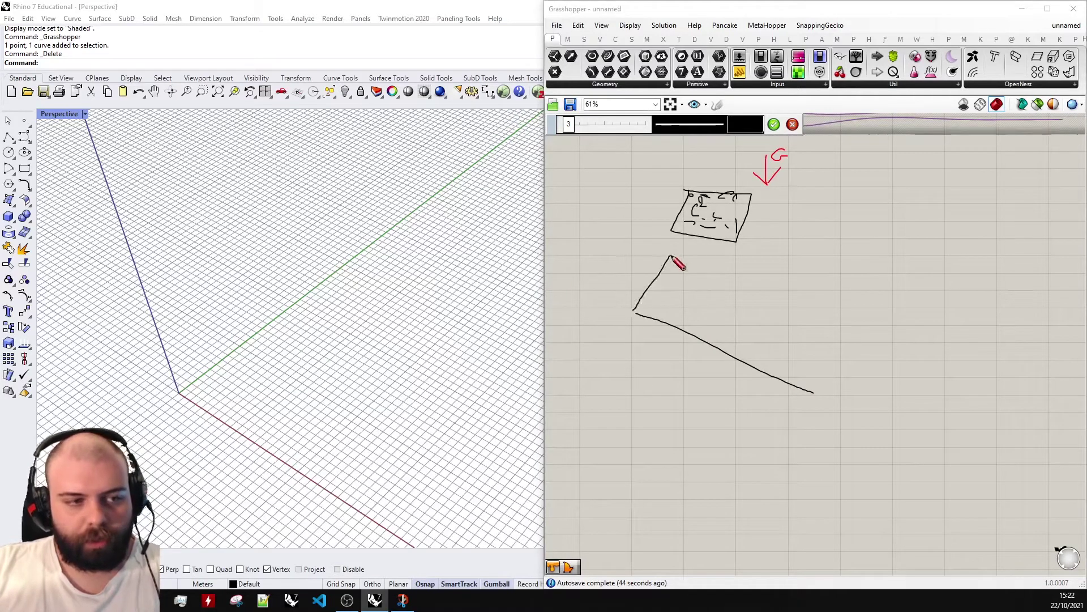
left_click_drag(634, 311, 633, 188)
Label the three sketched axes X, Y and Z by hand.
scroll(645, 331, "up", 2)
left_click_drag(623, 366, 699, 357)
left_click_drag(660, 342, 672, 408)
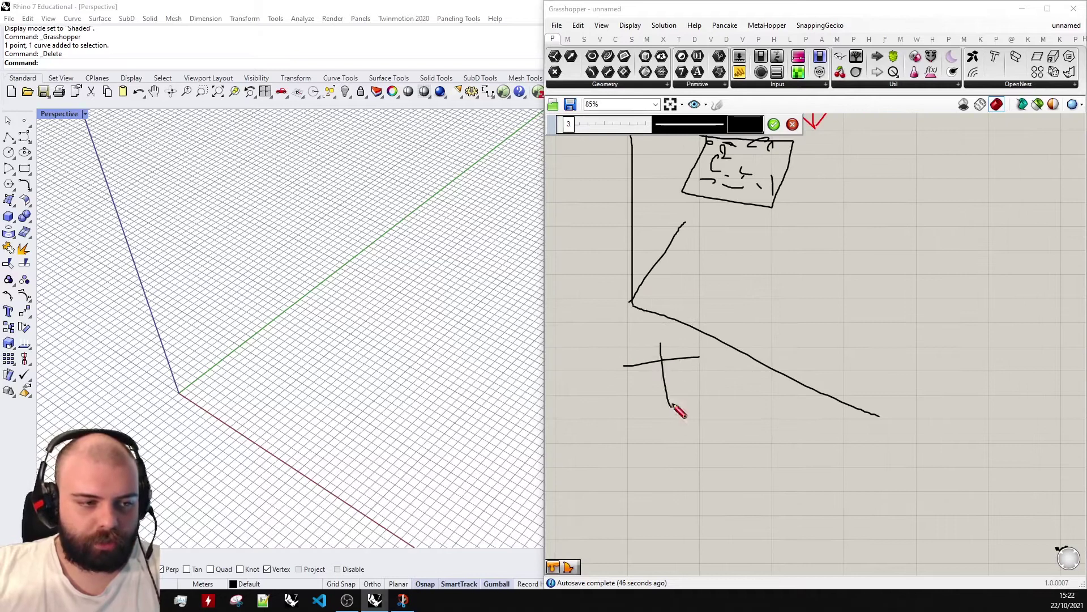
left_click_drag(653, 237, 661, 216)
left_click_drag(644, 208, 652, 227)
mouse_move(587, 215)
left_mouse_down()
mouse_move(591, 271)
mouse_move(616, 235)
left_mouse_up()
Sketch sideways direction arrows around the origin of the sketched axes.
scroll(854, 311, "down", 5)
scroll(849, 326, "up", 3)
scroll(787, 263, "up", 3)
mouse_move(752, 284)
left_mouse_down()
mouse_move(739, 287)
mouse_move(745, 314)
mouse_move(597, 345)
mouse_move(642, 364)
left_mouse_up()
mouse_move(625, 310)
left_mouse_down()
mouse_move(604, 344)
mouse_move(620, 351)
left_mouse_up()
left_click_drag(740, 294, 703, 266)
mouse_move(710, 274)
left_mouse_down()
mouse_move(705, 299)
mouse_move(812, 258)
left_mouse_up()
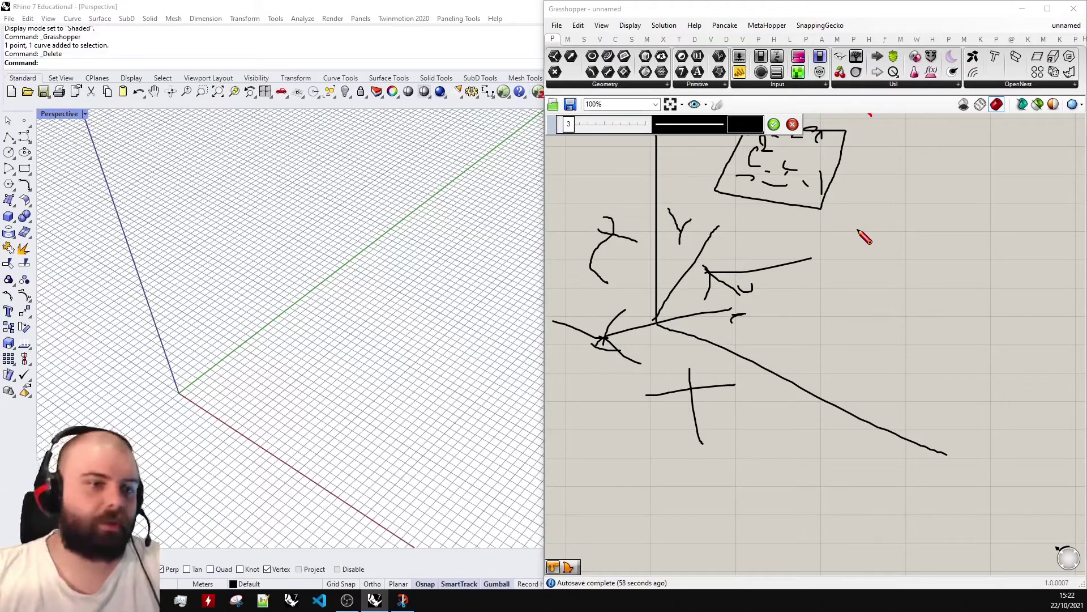
Sketch a large downward arrow that starts beside the box and crosses the X axis line.
scroll(816, 237, "down", 2)
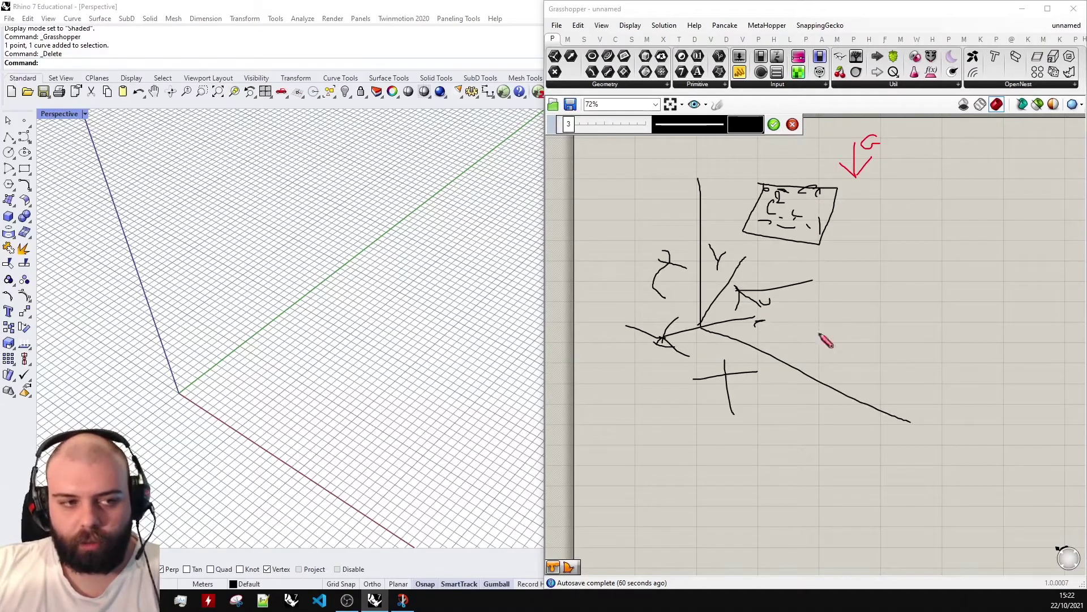
left_click_drag(861, 197, 844, 564)
mouse_move(804, 464)
left_mouse_down()
mouse_move(843, 564)
mouse_move(947, 437)
left_mouse_up()
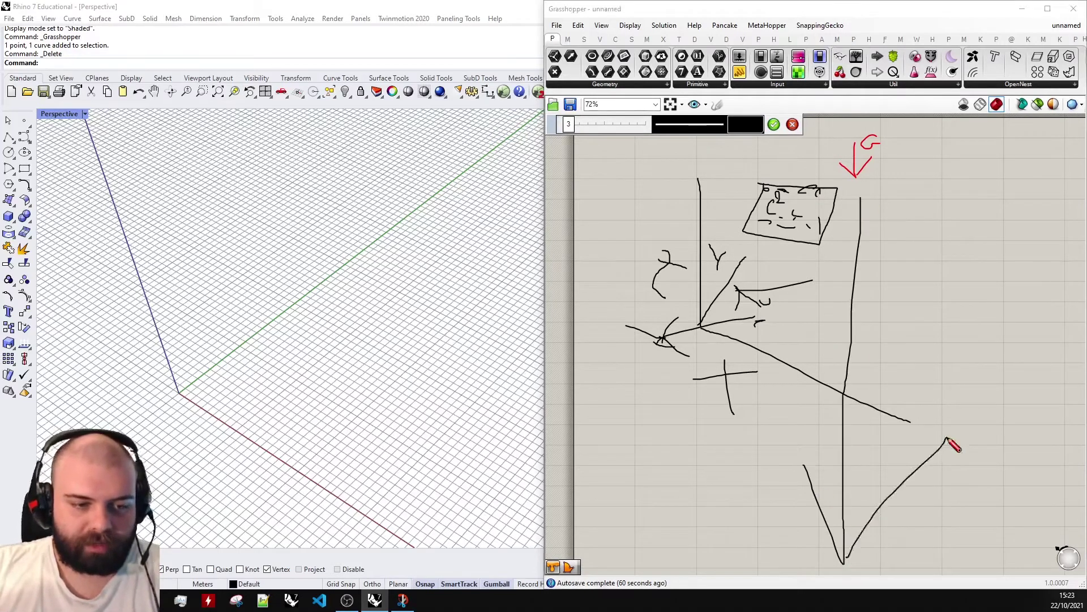
scroll(815, 238, "down", 3)
scroll(842, 308, "up", 2)
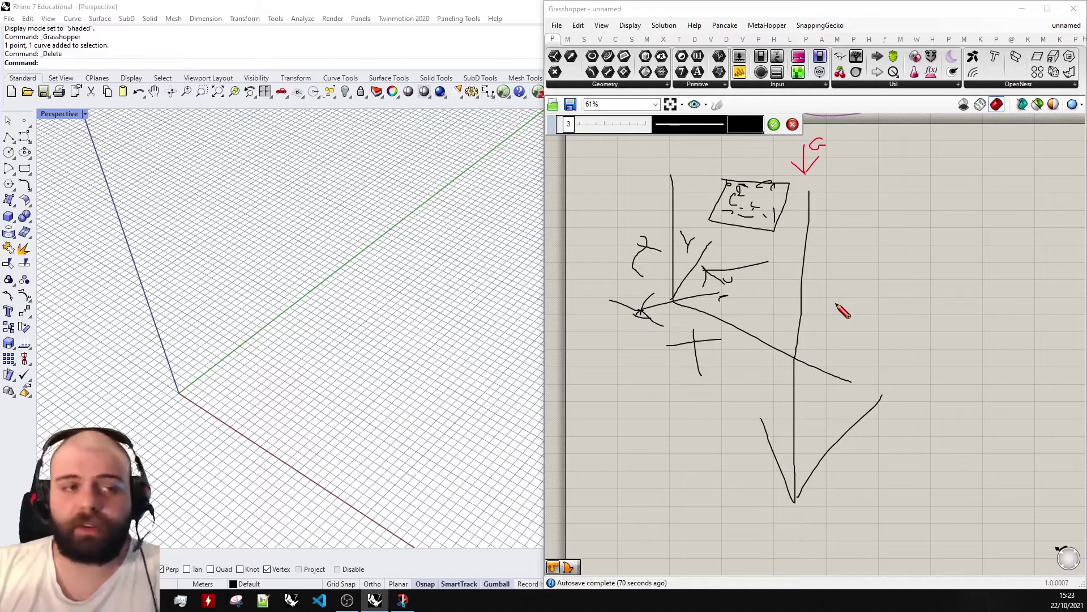
Sketch a second outline around the small box and trace the G arrow again in black.
scroll(843, 310, "up", 5)
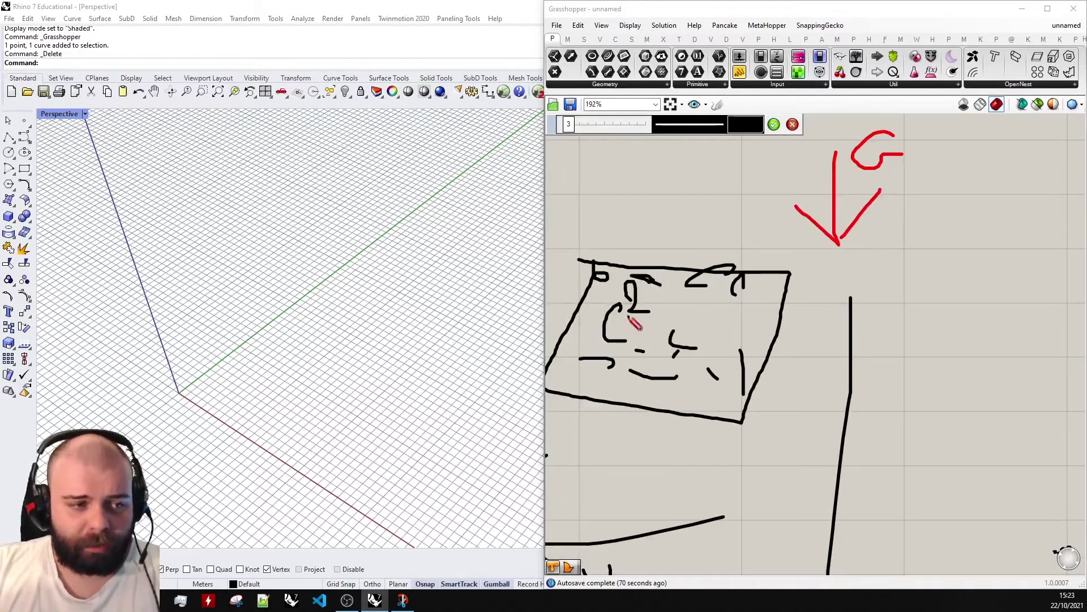
mouse_move(640, 265)
left_mouse_down()
mouse_move(590, 379)
mouse_move(787, 287)
mouse_move(646, 277)
left_mouse_up()
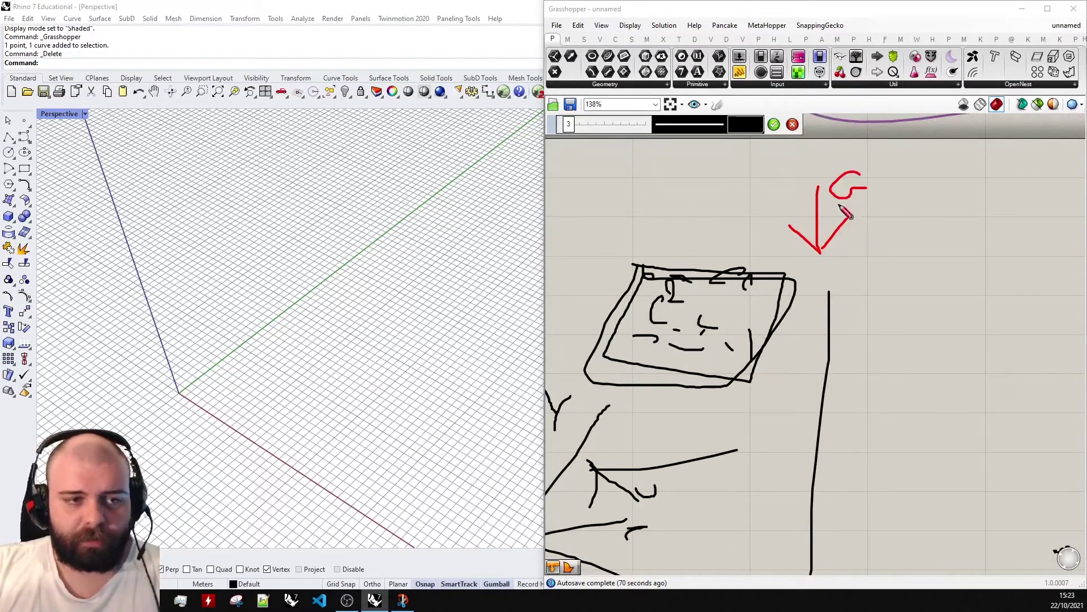
left_click_drag(823, 170, 816, 243)
mouse_move(784, 202)
left_mouse_down()
mouse_move(814, 243)
mouse_move(869, 191)
left_mouse_up()
Sketch a large four-sided plane outline below the small box, across the axes.
scroll(870, 188, "down", 5)
scroll(823, 324, "up", 4)
mouse_move(609, 289)
left_mouse_down()
mouse_move(952, 489)
mouse_move(1084, 238)
mouse_move(624, 322)
left_mouse_up()
scroll(625, 332, "down", 2)
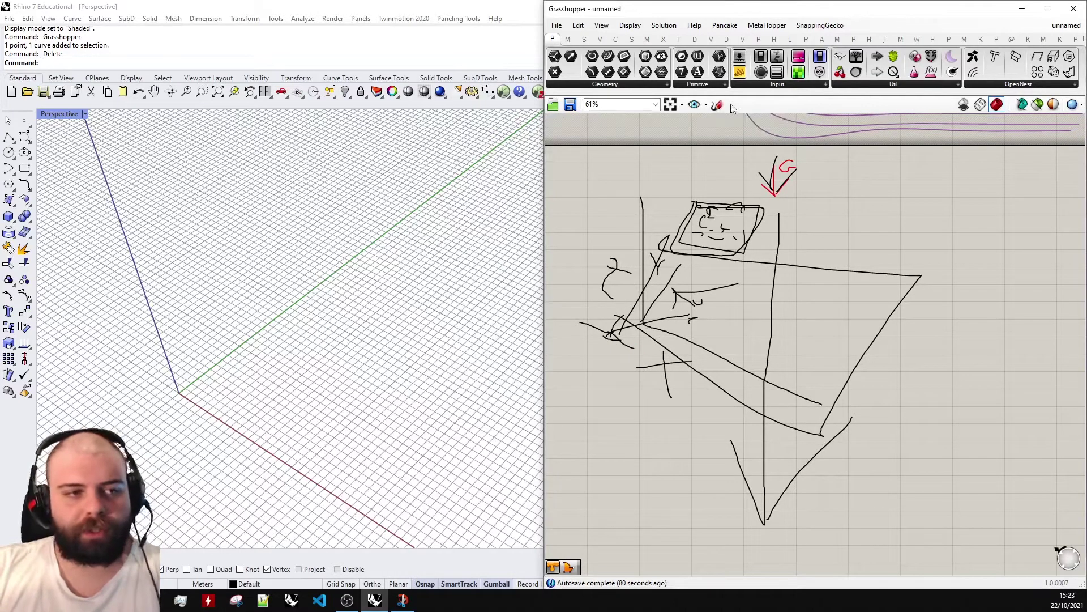
Sketch opposing red arrows that meet at one point beside the Y axis and finish the sketch.
left_click(744, 122)
left_click(753, 166)
scroll(708, 311, "up", 6)
mouse_move(708, 300)
left_mouse_down()
mouse_move(889, 299)
mouse_move(751, 248)
mouse_move(543, 325)
left_mouse_up()
scroll(724, 306, "down", 2)
left_click_drag(712, 321, 669, 408)
mouse_move(699, 314)
left_mouse_down()
mouse_move(739, 359)
mouse_move(662, 285)
mouse_move(806, 277)
left_mouse_up()
left_click(774, 124)
Move all the freehand sketches down the canvas to free space above them.
scroll(737, 300, "down", 8)
scroll(802, 350, "up", 3)
mouse_move(944, 437)
left_mouse_down()
mouse_move(682, 229)
mouse_move(646, 179)
left_mouse_up()
left_click_drag(773, 210, 776, 313)
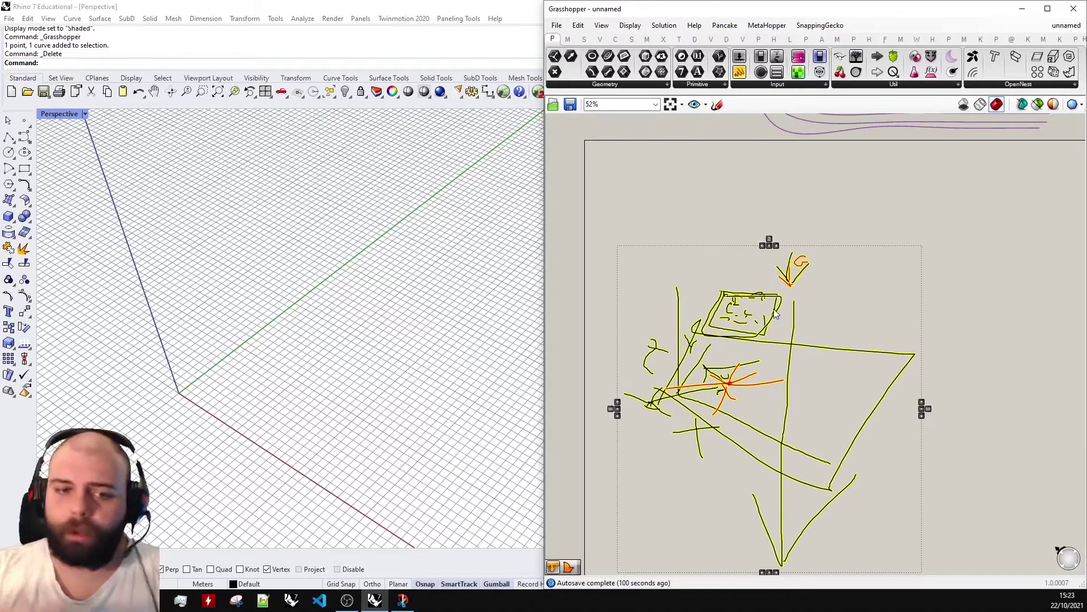
left_click(728, 210)
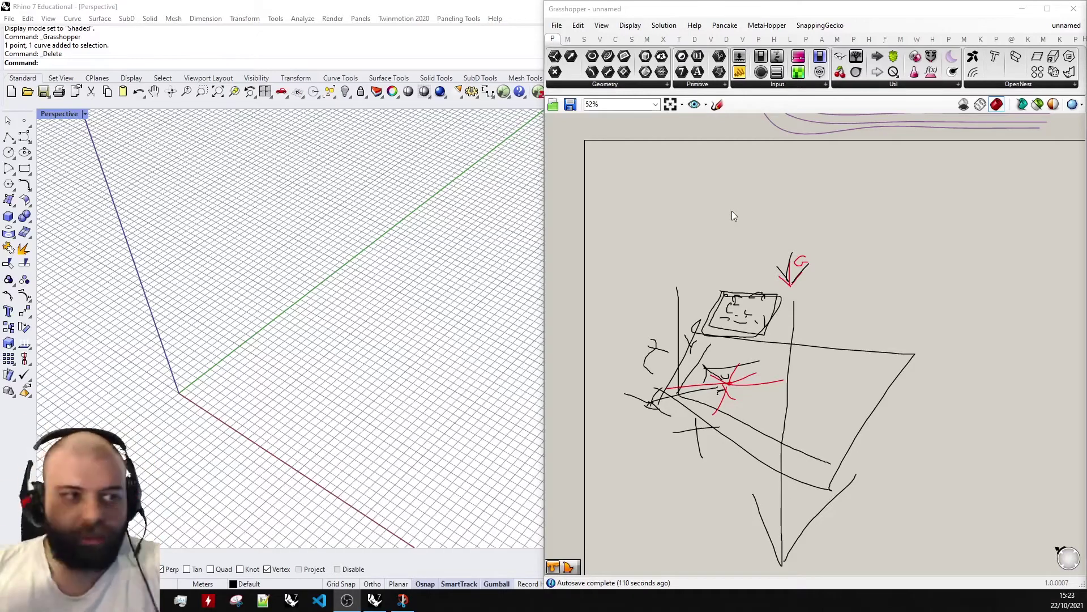
Draw a rectangle on the ground plane of Rhino's Perspective view and raise it along Z.
right_click_drag(301, 214, 455, 272)
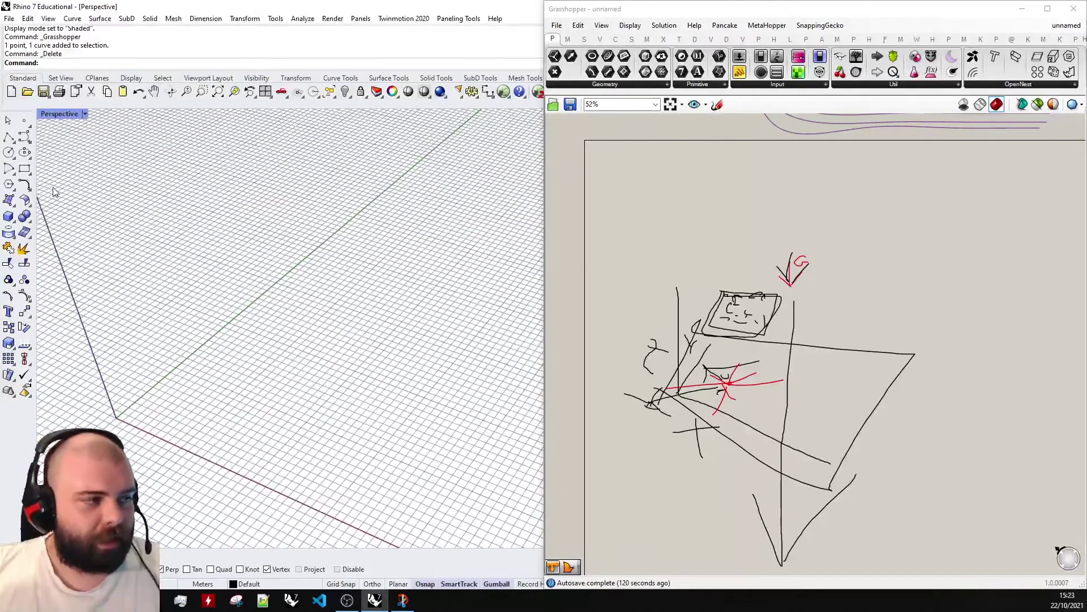
left_click(24, 168)
left_click(296, 320)
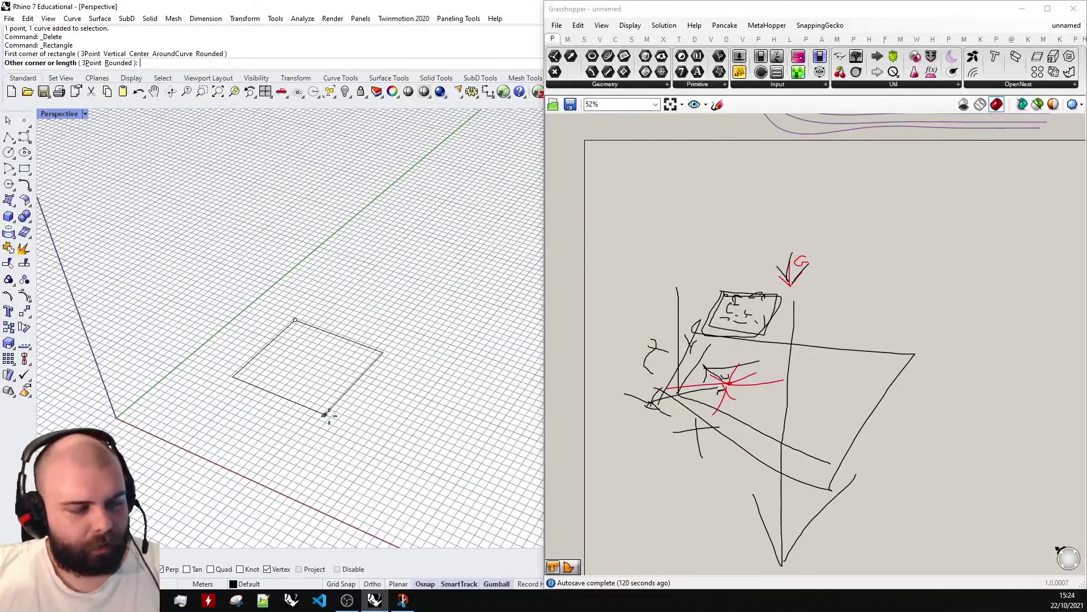
left_click(301, 396)
right_click_drag(306, 340, 352, 317)
left_click_drag(351, 313, 352, 188)
right_click_drag(369, 389, 375, 334)
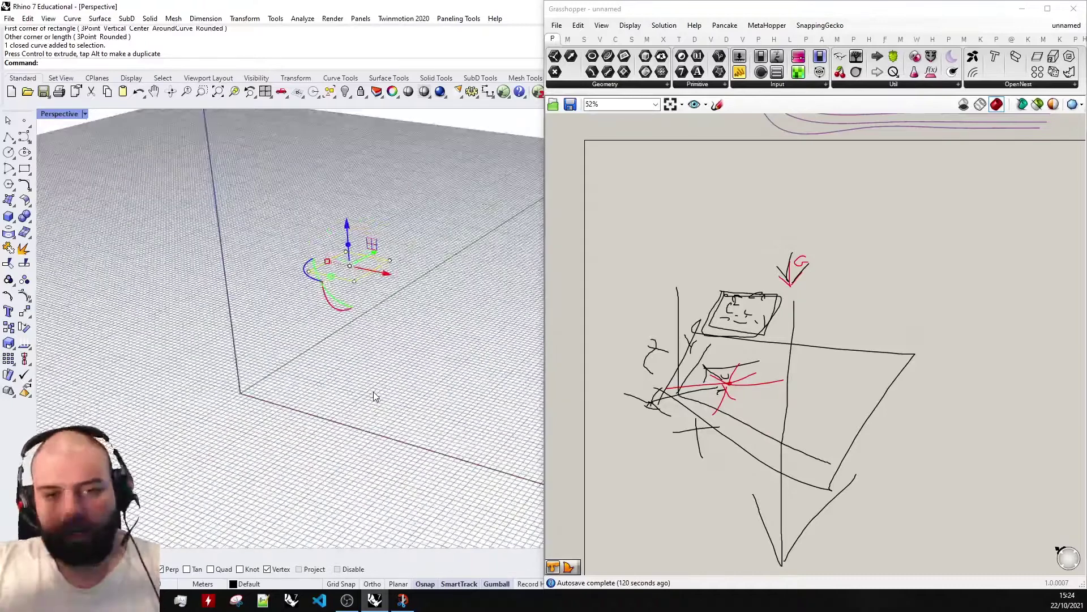
Add a Curve parameter in Grasshopper and reference the raised rectangle as its one curve.
left_click(636, 179)
double_click(634, 175)
type("curve")
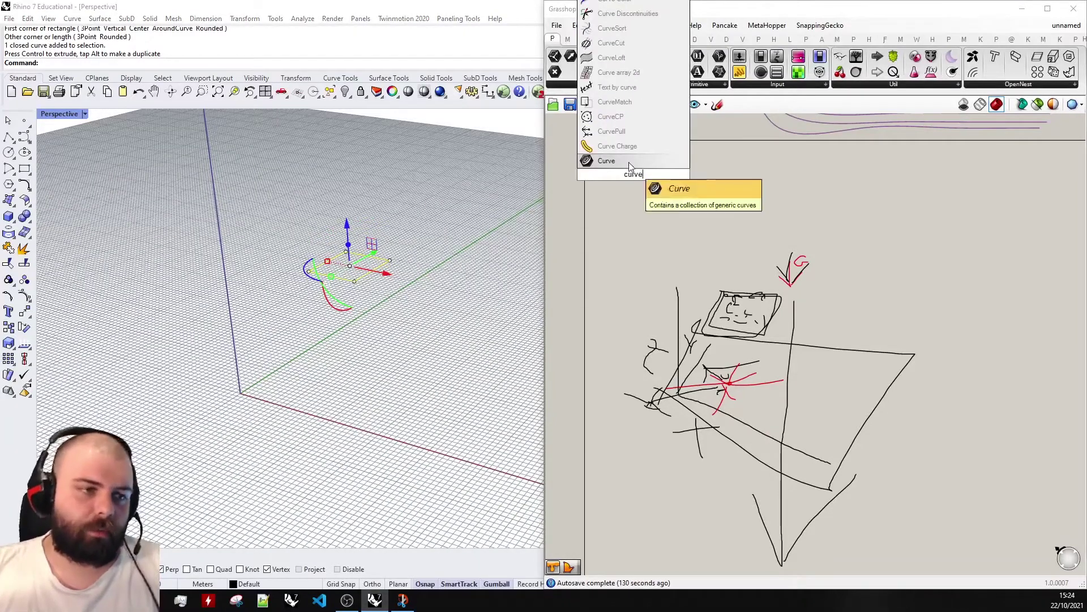
left_click(629, 162)
scroll(629, 163, "up", 6)
right_click(674, 220)
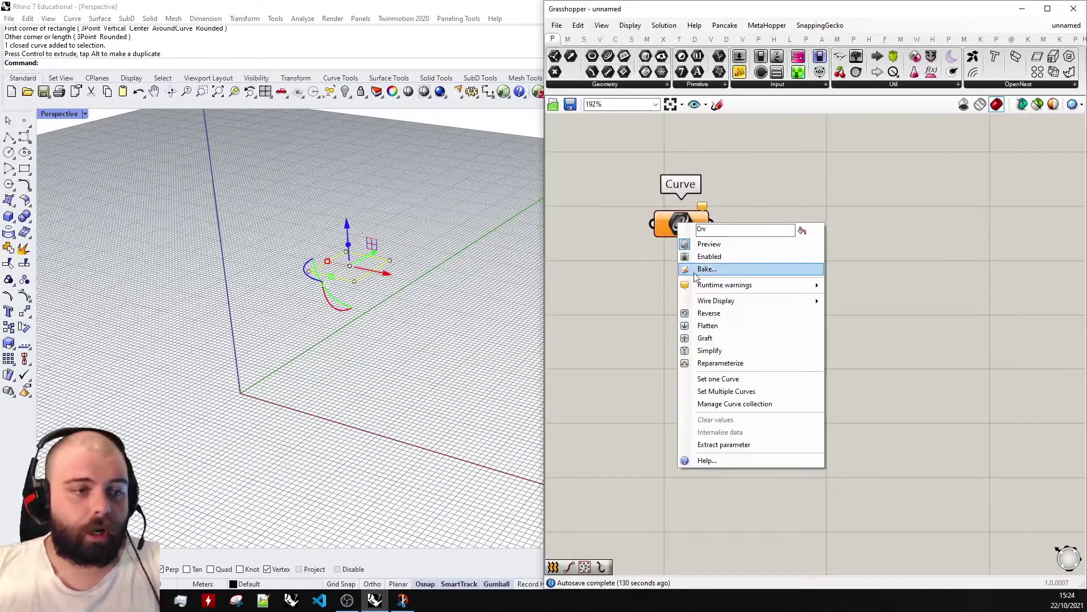
left_click(702, 376)
left_click_drag(445, 350, 265, 183)
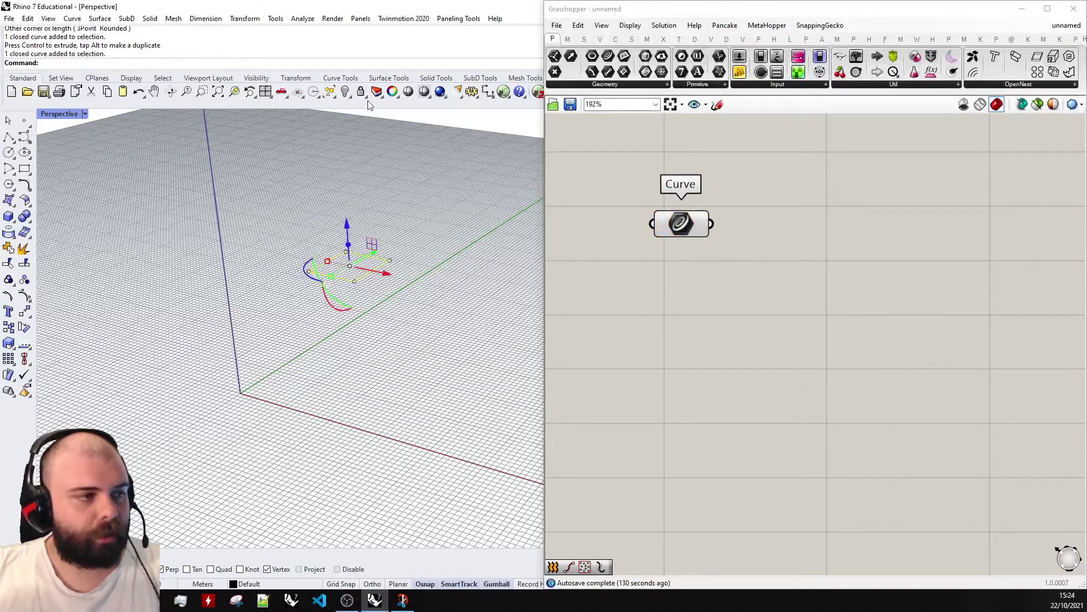
Hide the original rectangle in Rhino and select the Curve parameter to highlight its preview.
left_click(345, 93)
scroll(348, 238, "up", 4)
left_click(695, 235)
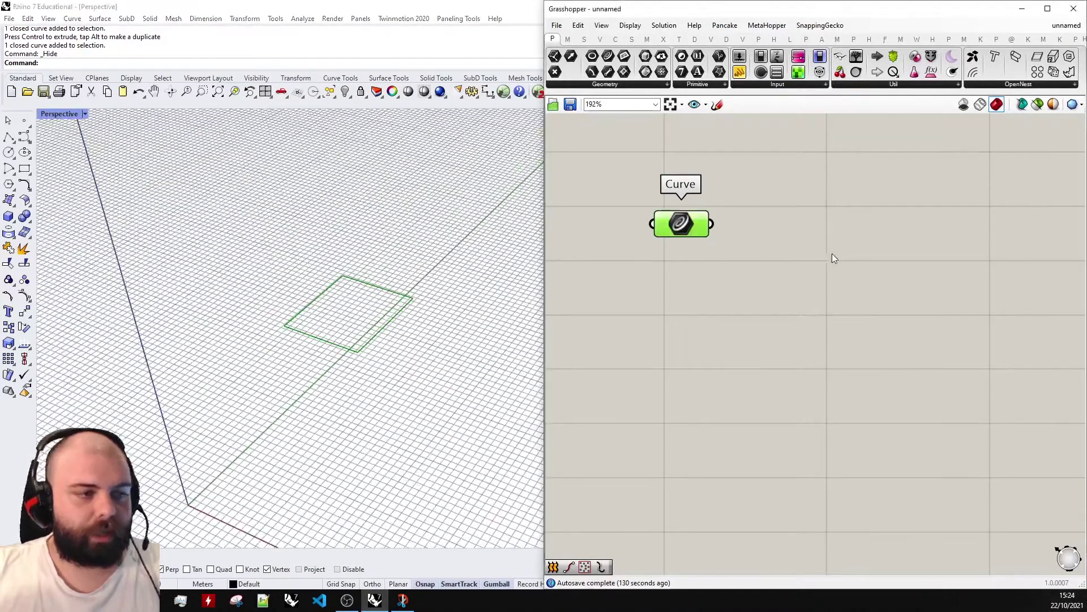
Add a Boundary Surfaces component and feed the Curve parameter into its E input.
scroll(824, 258, "down", 3)
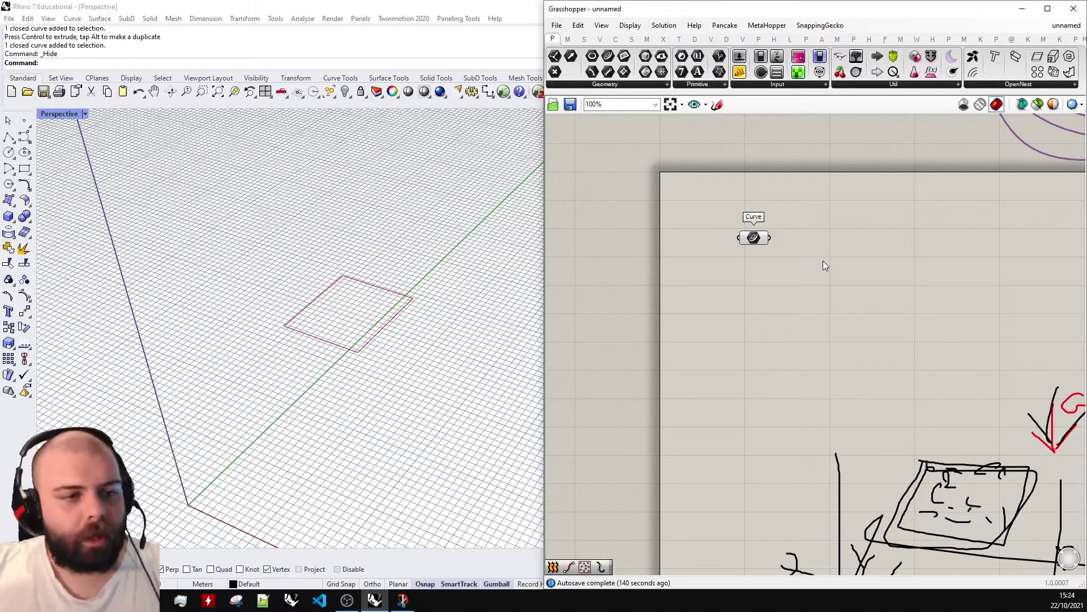
scroll(809, 249, "up", 2)
double_click(808, 249)
type("Boundary surfaces")
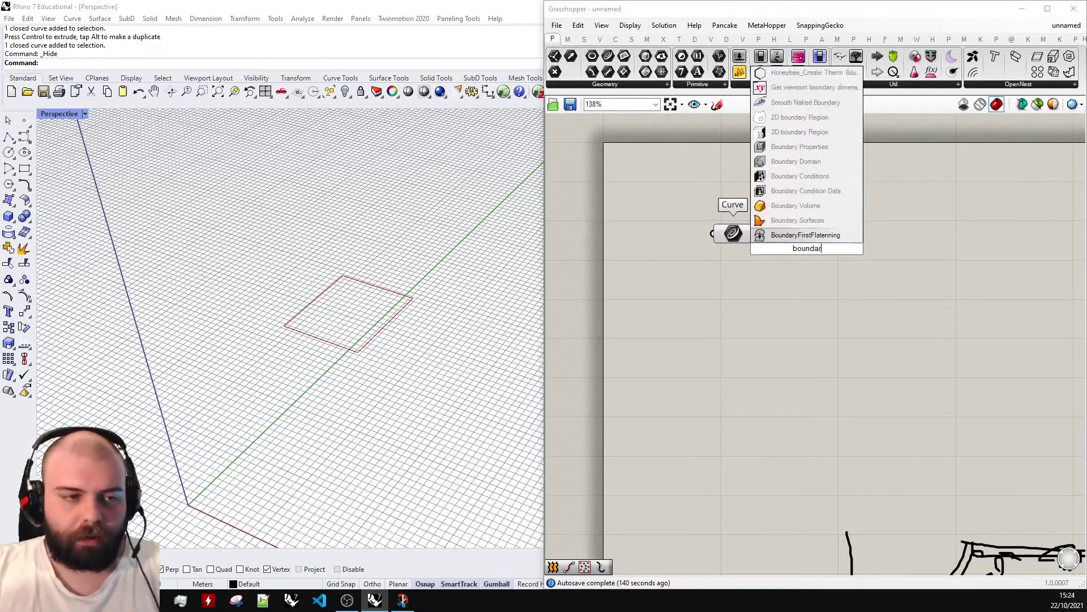
key("Return")
left_click_drag(726, 238, 755, 237)
left_click(728, 206)
scroll(311, 319, "up", 8)
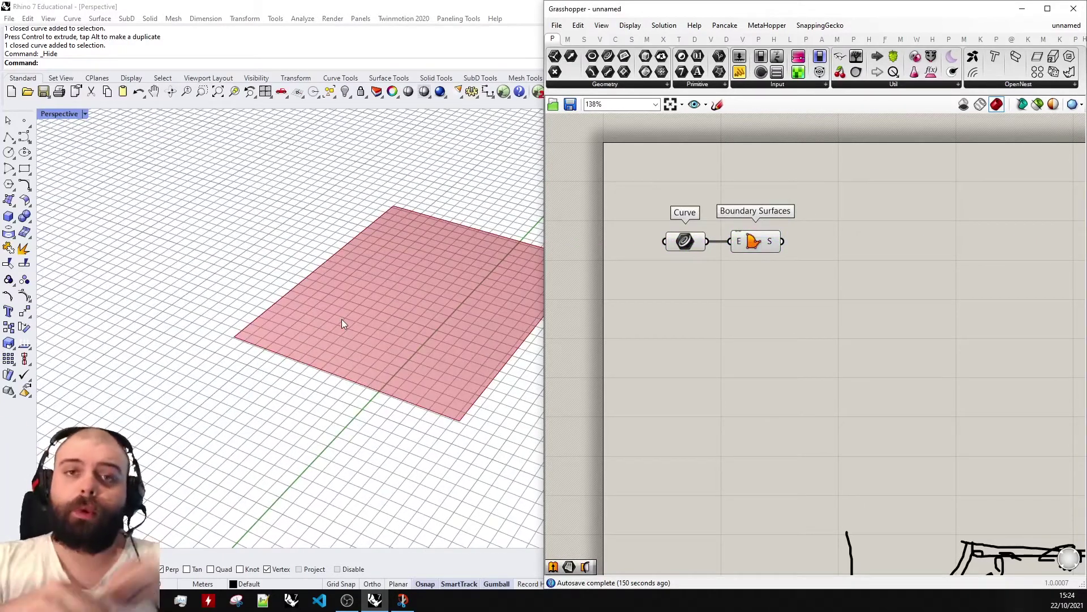
Try a Populate Geometry component on the output of Boundary Surfaces.
double_click(851, 294)
type("populate")
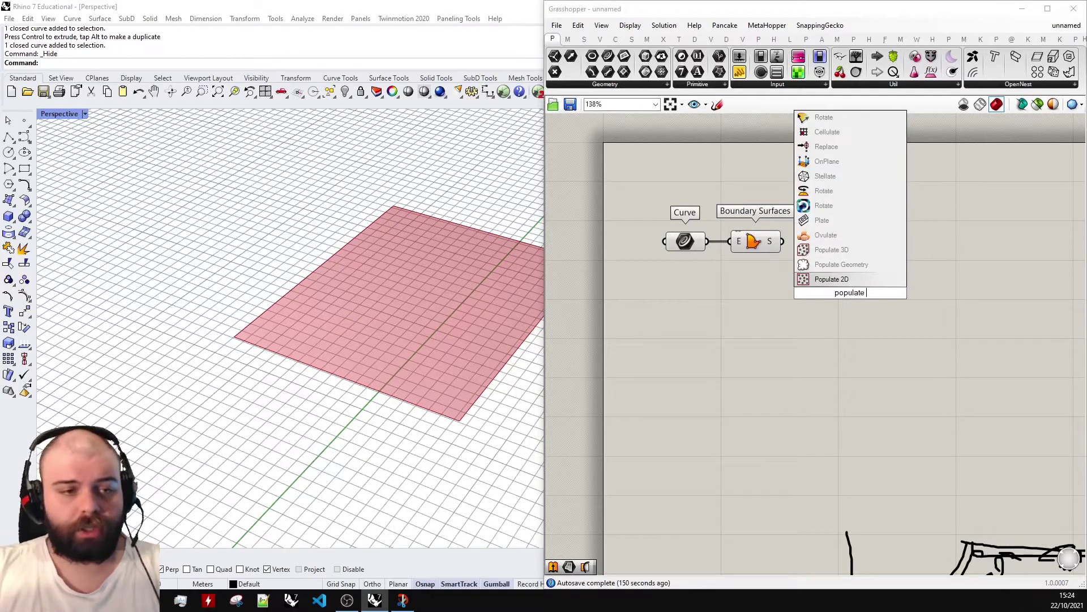
left_click(837, 264)
left_click_drag(782, 242, 866, 248)
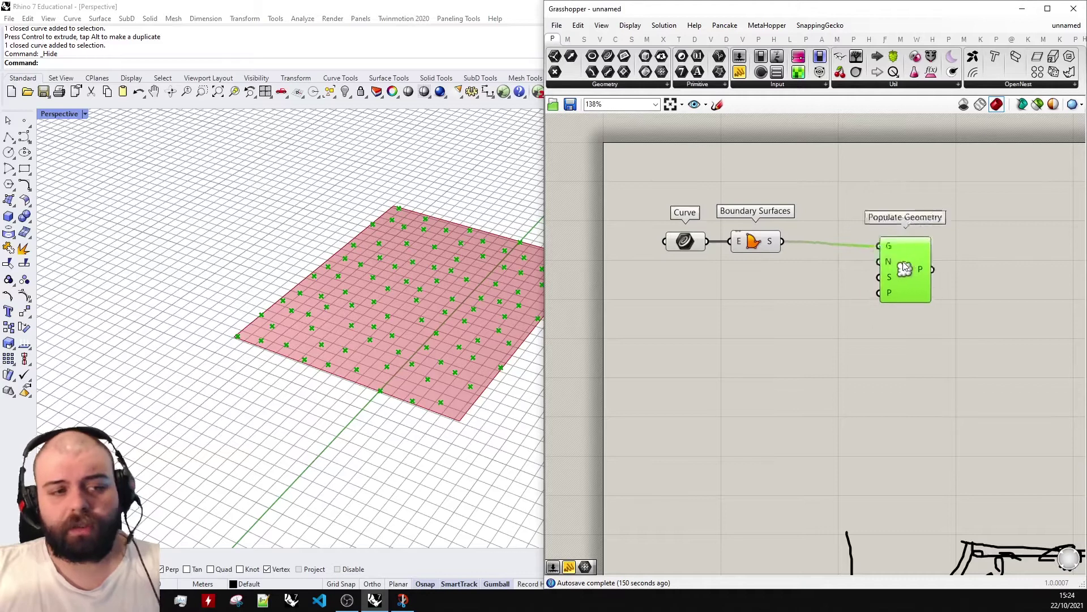
Replace Populate Geometry with a Populate 2D component whose R input takes the boundary surface.
double_click(843, 327)
type("populate")
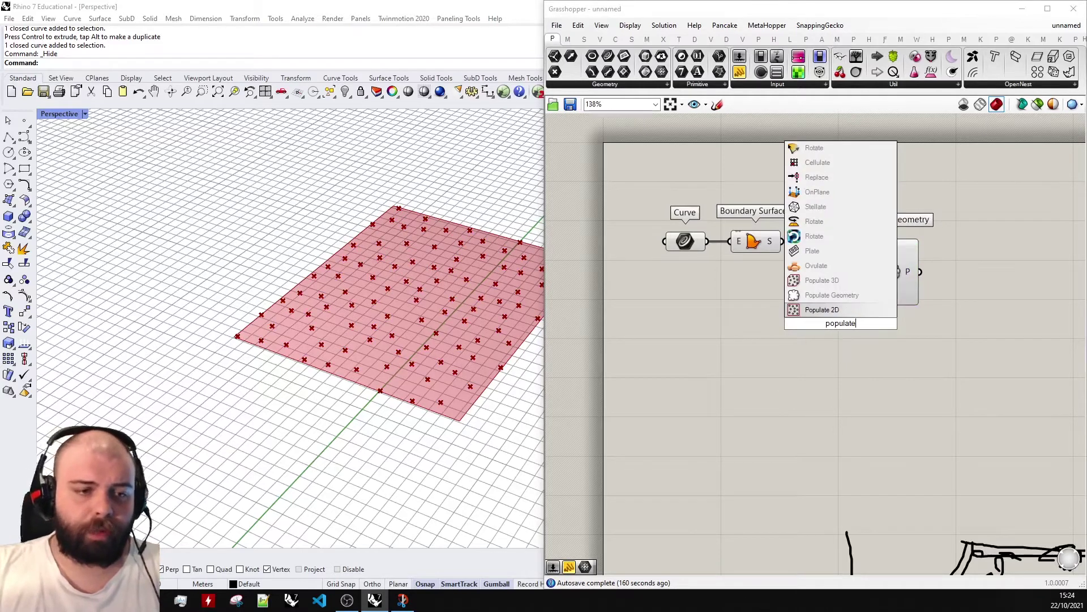
left_click(844, 310)
left_click_drag(782, 241, 897, 277)
left_click(898, 292)
key("Delete")
left_click(815, 291)
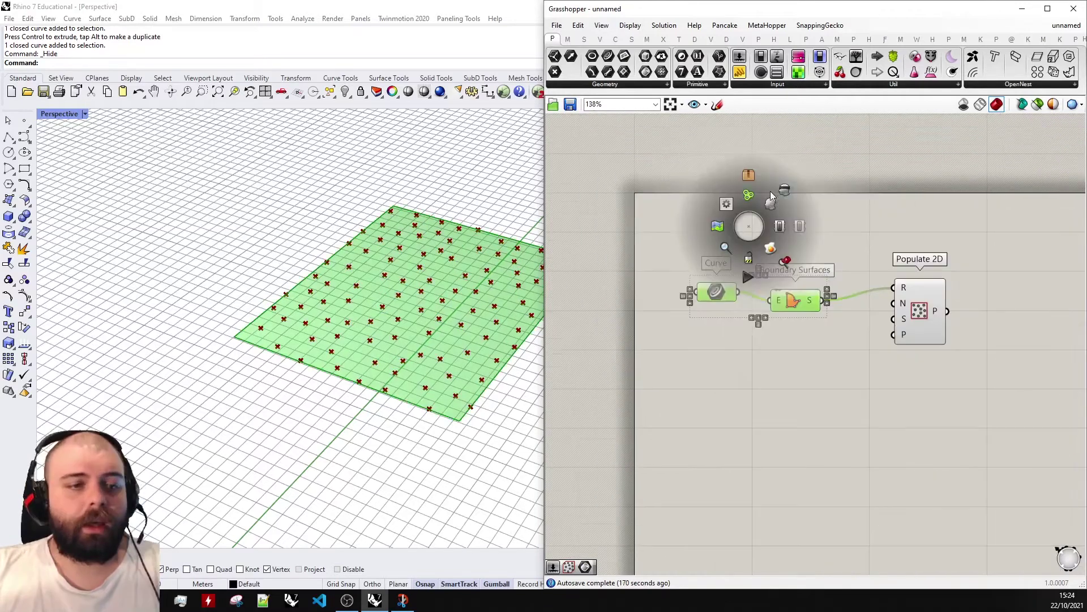
Turn off the preview of the Curve and Boundary Surfaces components.
left_click(772, 197)
left_click(815, 221)
scroll(815, 221, "up", 1)
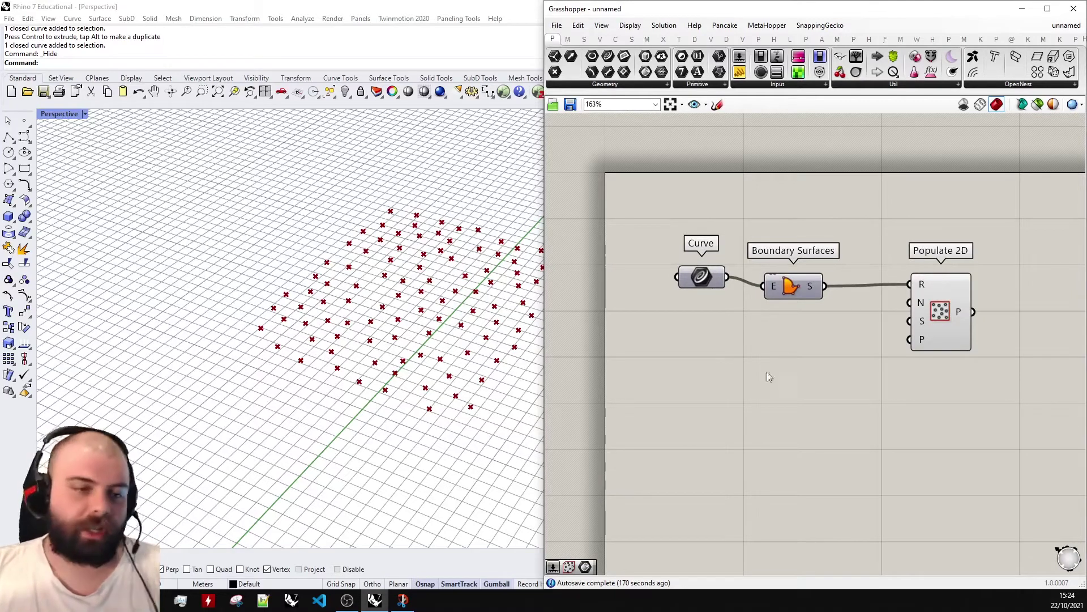
Add a number slider with value 1 and upper limit 100 below Boundary Surfaces.
double_click(781, 351)
type("1<100")
key("Return")
left_click_drag(839, 347, 829, 336)
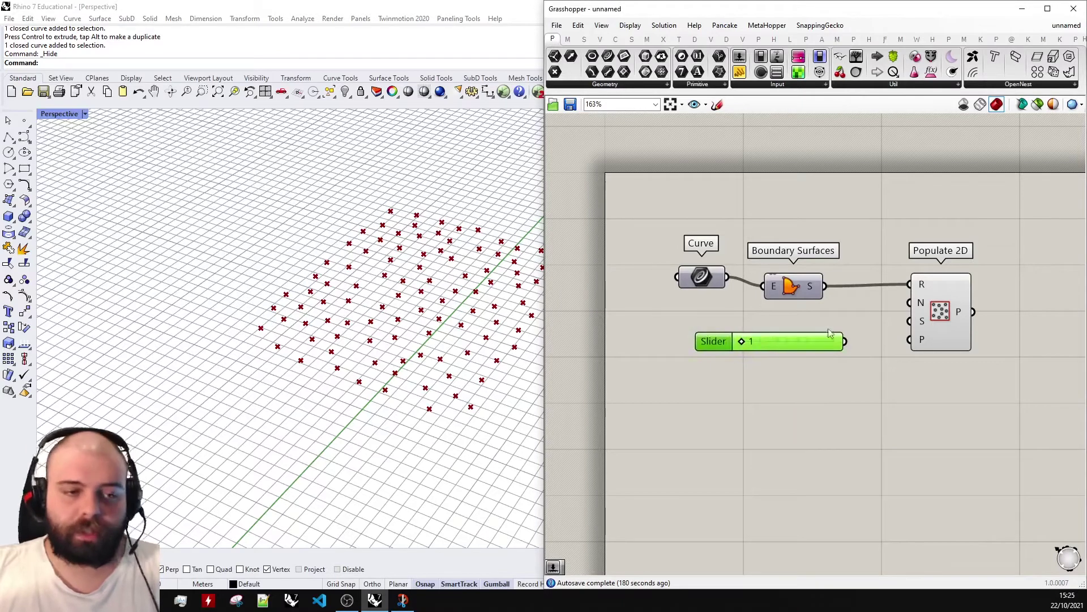
Connect the slider to the N input of Populate 2D and set the count to 200.
left_click_drag(845, 341, 909, 303)
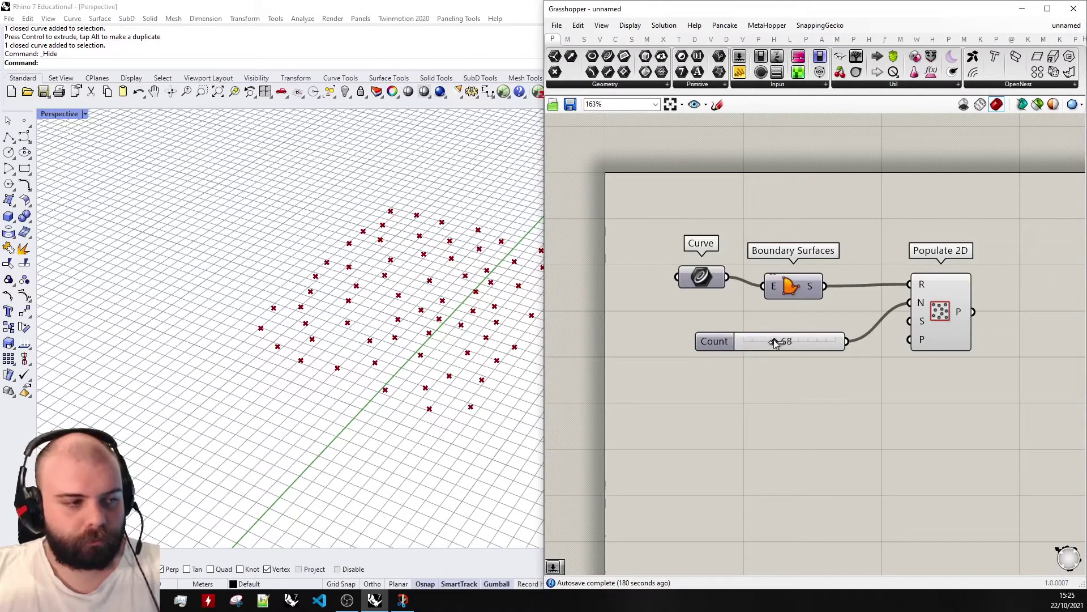
left_click_drag(777, 342, 870, 351)
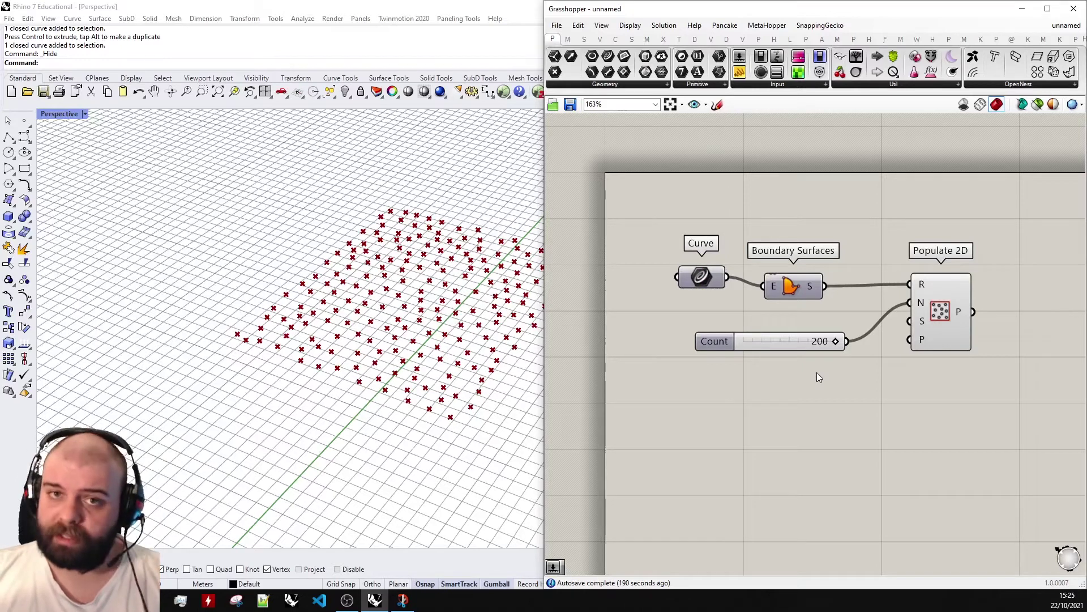
left_click_drag(801, 345, 798, 334)
left_click(885, 289)
Add a Point component fed by the P output of Populate 2D.
scroll(885, 289, "down", 3)
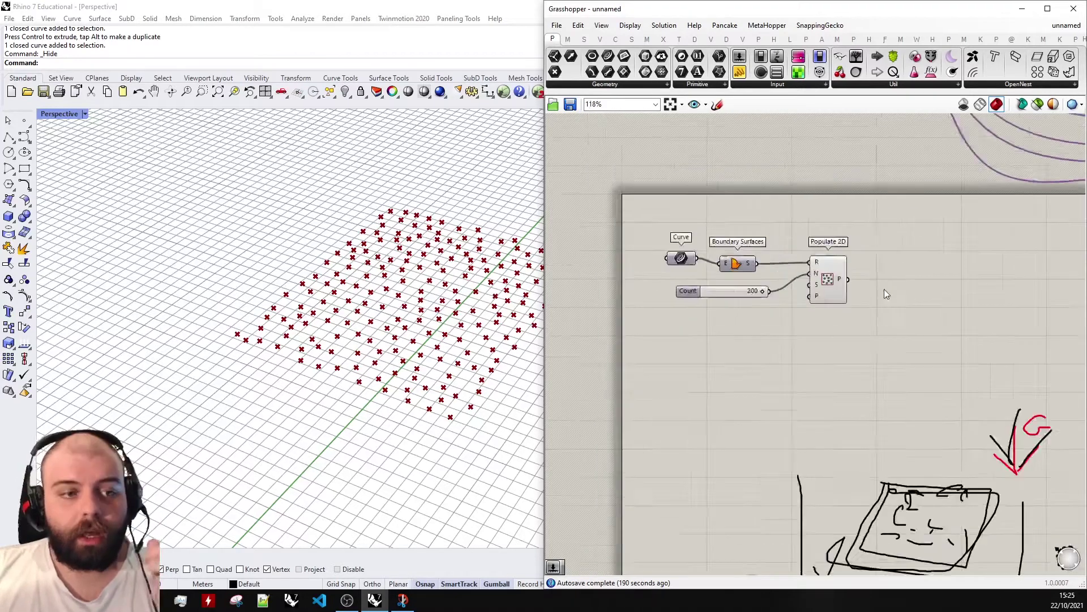
scroll(886, 293, "up", 2)
double_click(912, 289)
type("popint")
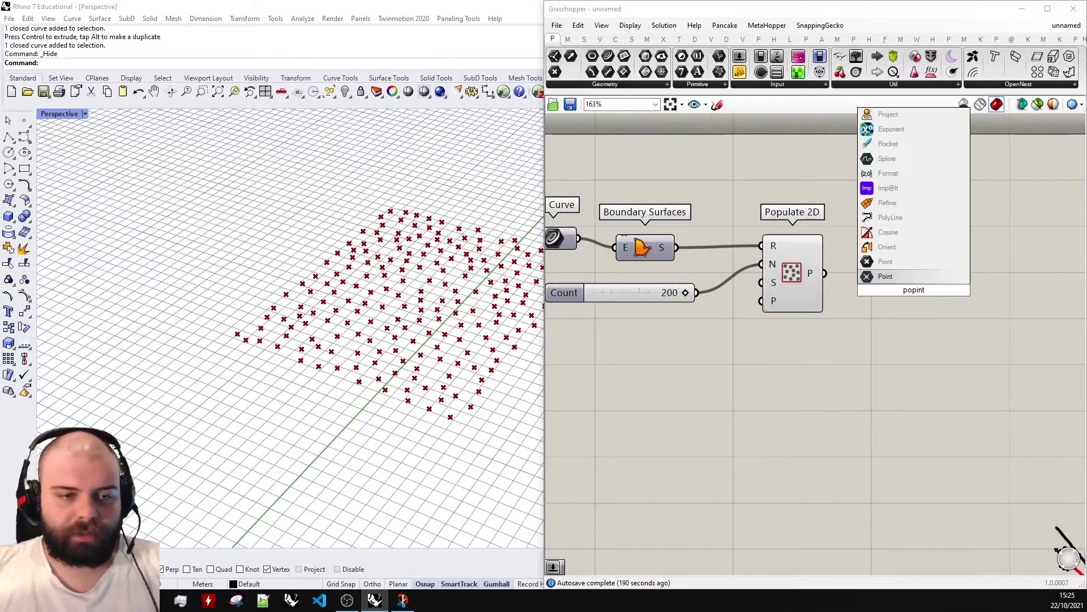
left_click(924, 262)
left_click_drag(825, 273, 912, 259)
left_click(877, 231)
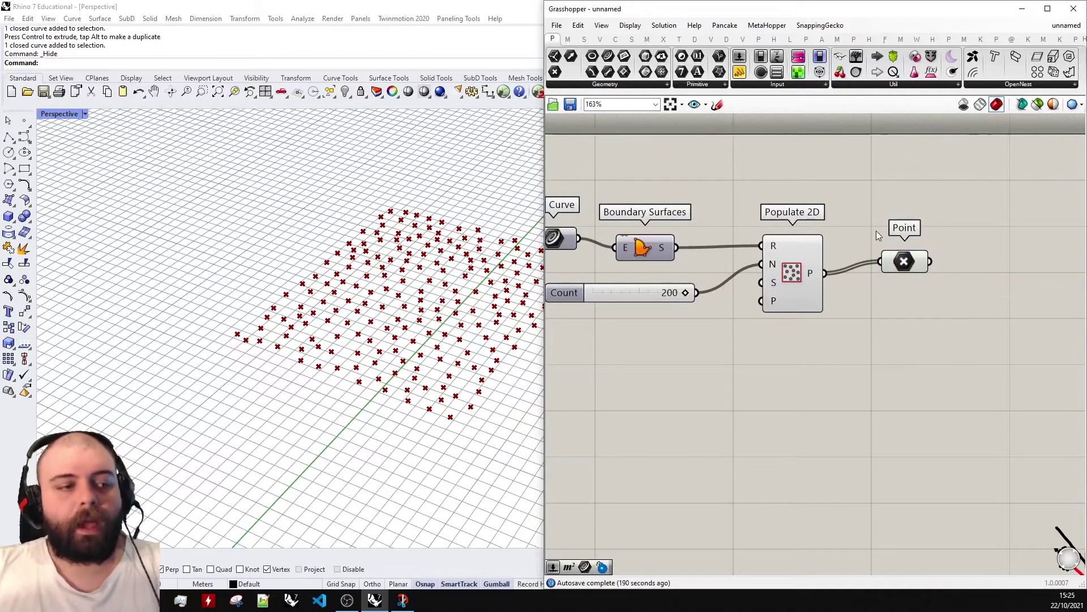
Position the Point component beside Populate 2D, level with its P output.
scroll(876, 230, "down", 2)
scroll(929, 243, "up", 2)
mouse_move(817, 270)
left_mouse_down()
mouse_move(817, 293)
mouse_move(908, 275)
mouse_move(883, 265)
left_mouse_up()
scroll(784, 249, "down", 3)
scroll(942, 436, "up", 2)
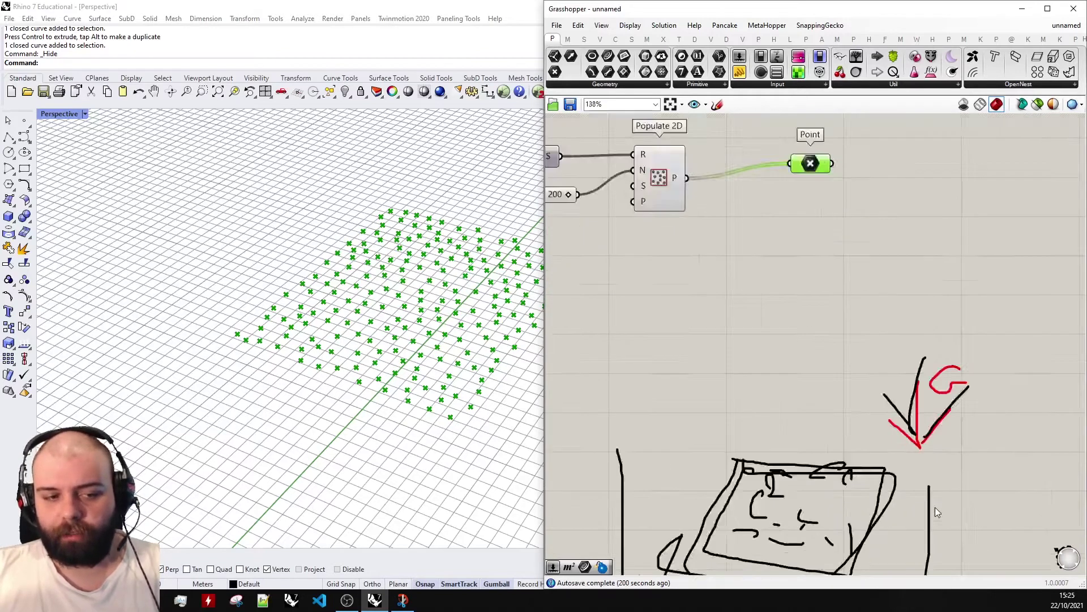
scroll(935, 511, "up", 2)
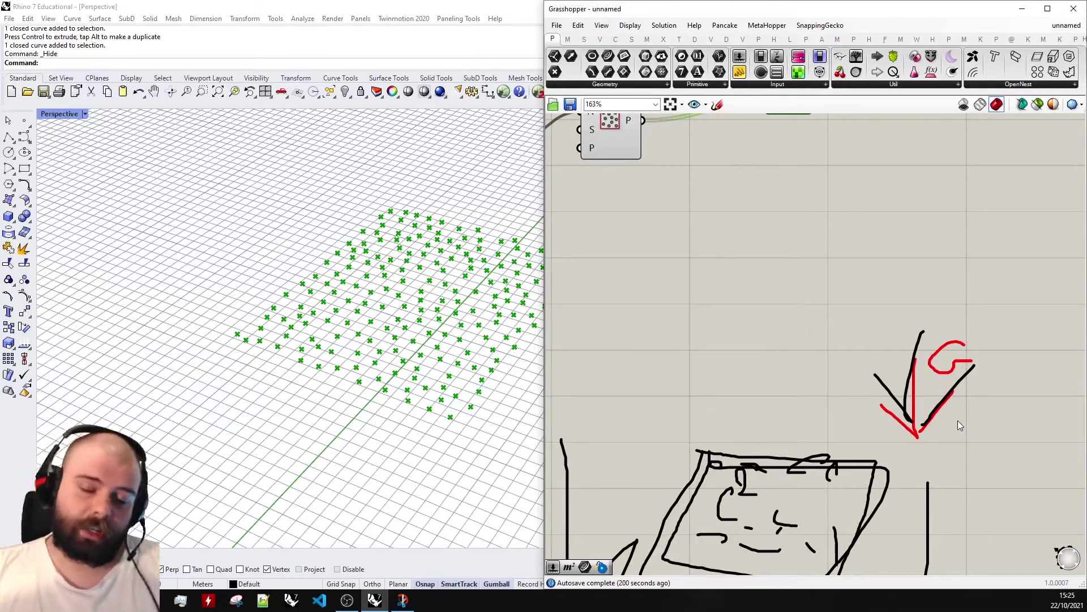
scroll(987, 437, "down", 6)
left_click(781, 333)
left_click_drag(781, 331, 665, 259)
left_click_drag(787, 295, 768, 296)
left_click(847, 275)
left_click(878, 285)
left_click_drag(880, 287, 824, 296)
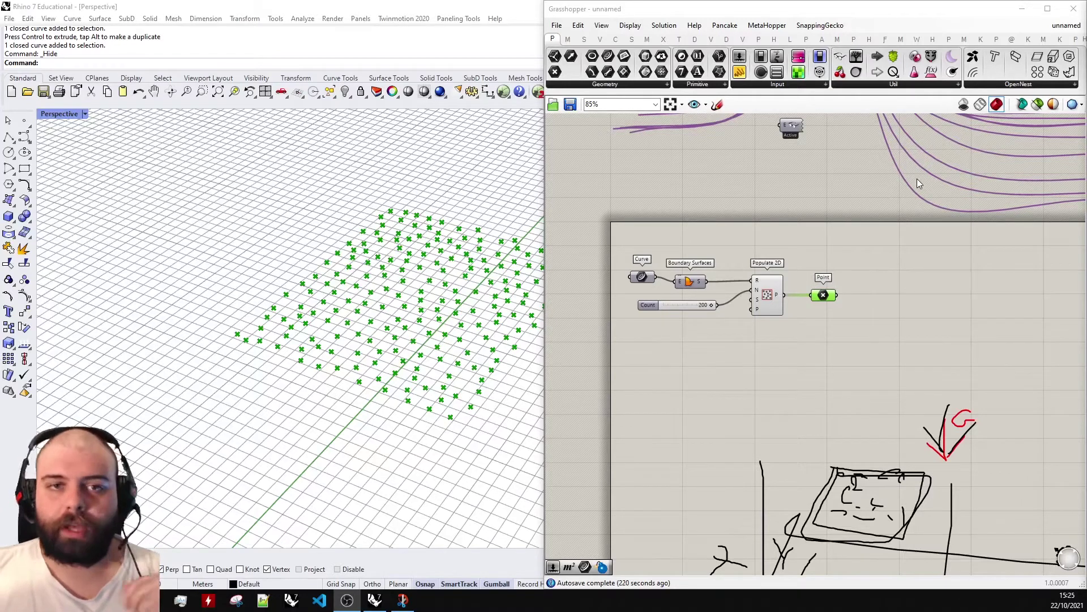
Maximize the Grasshopper window and browse the Kangaroo2 goal categories for collisions, lines and meshes.
left_click(981, 39)
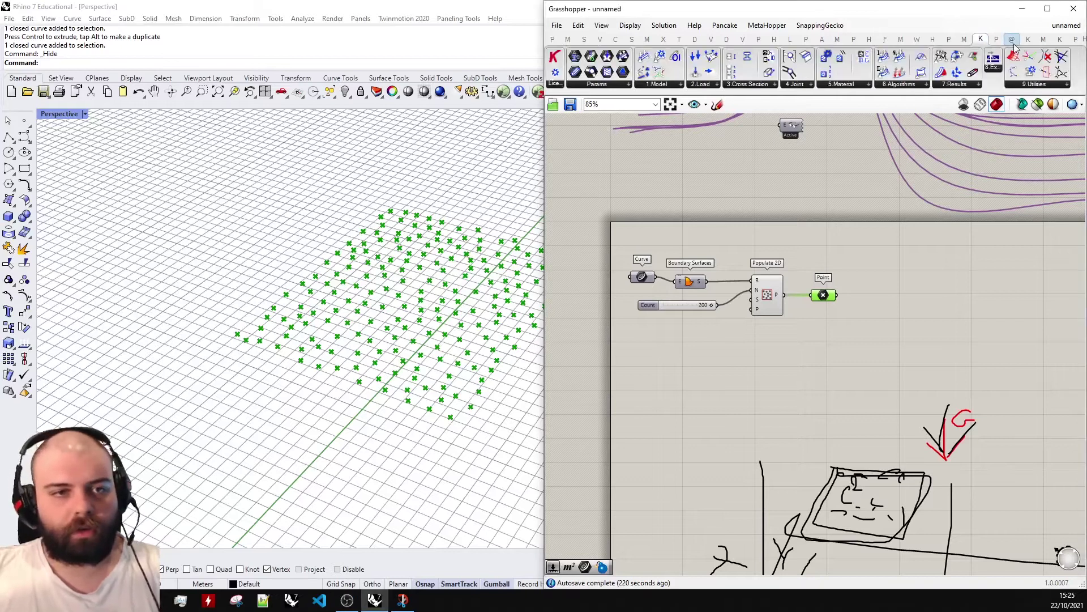
left_click(1028, 39)
mouse_move(1029, 46)
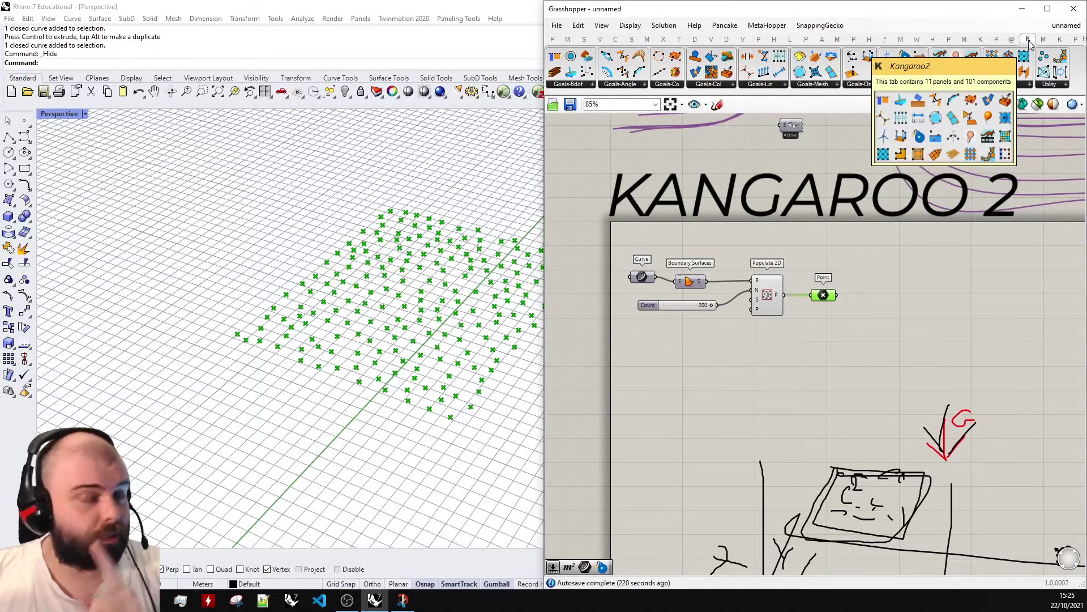
left_click(1047, 8)
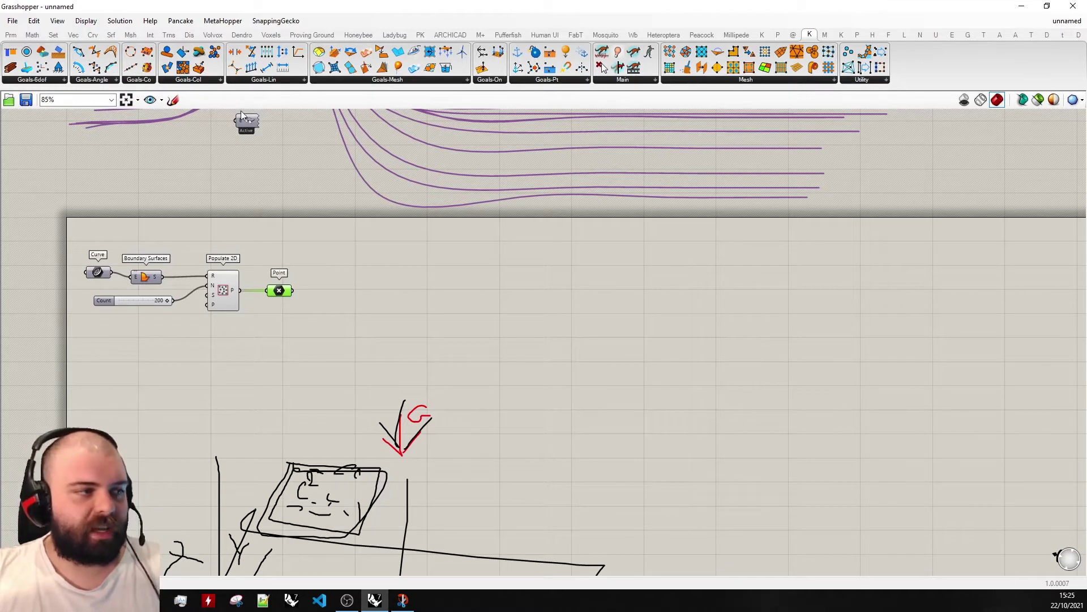
left_click(142, 84)
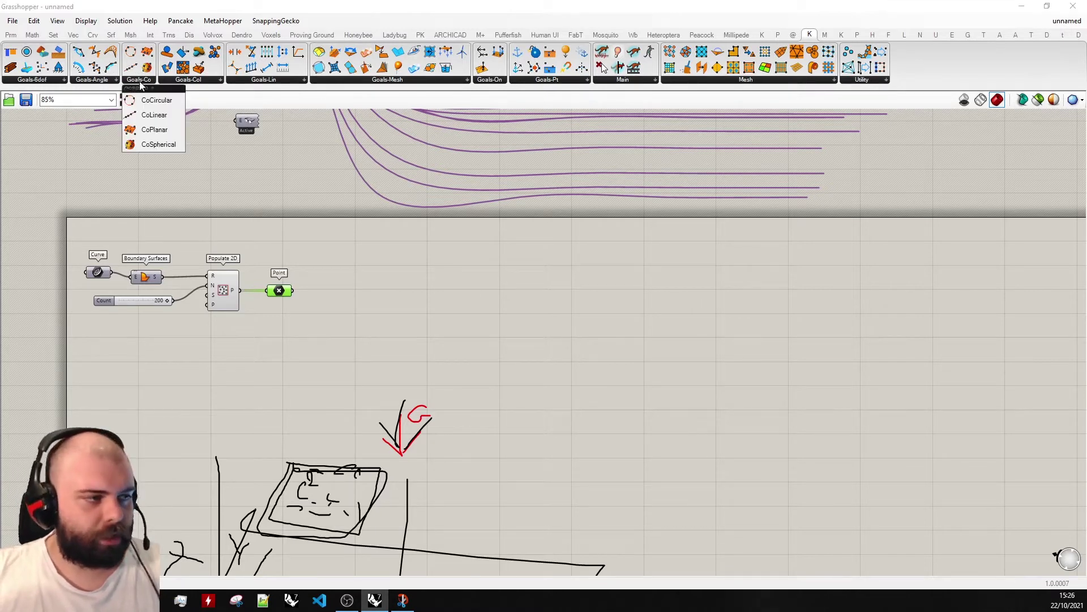
left_click(209, 82)
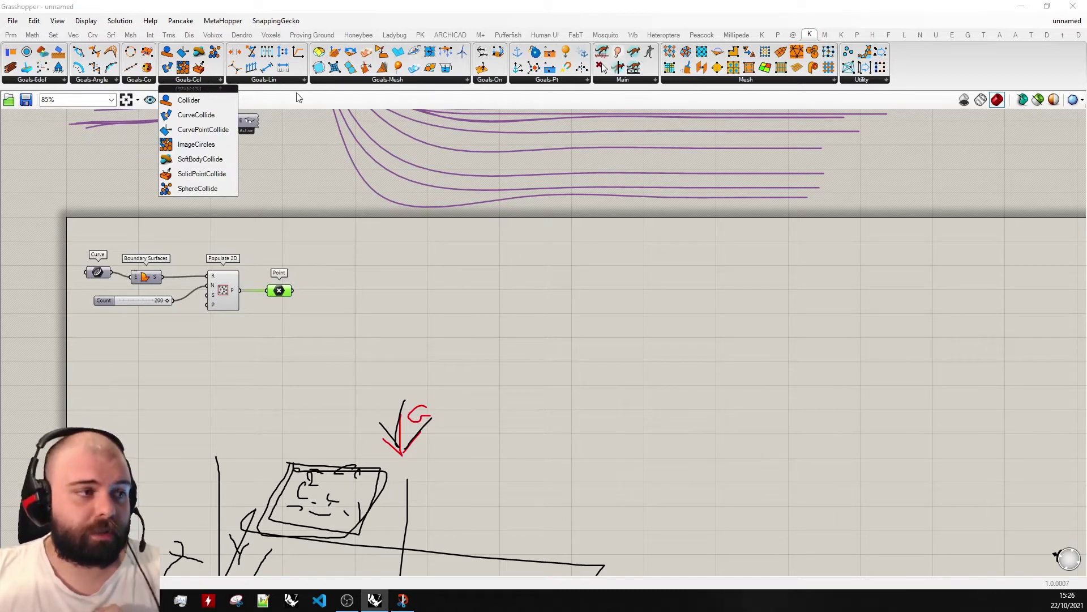
left_click(283, 80)
left_click(386, 82)
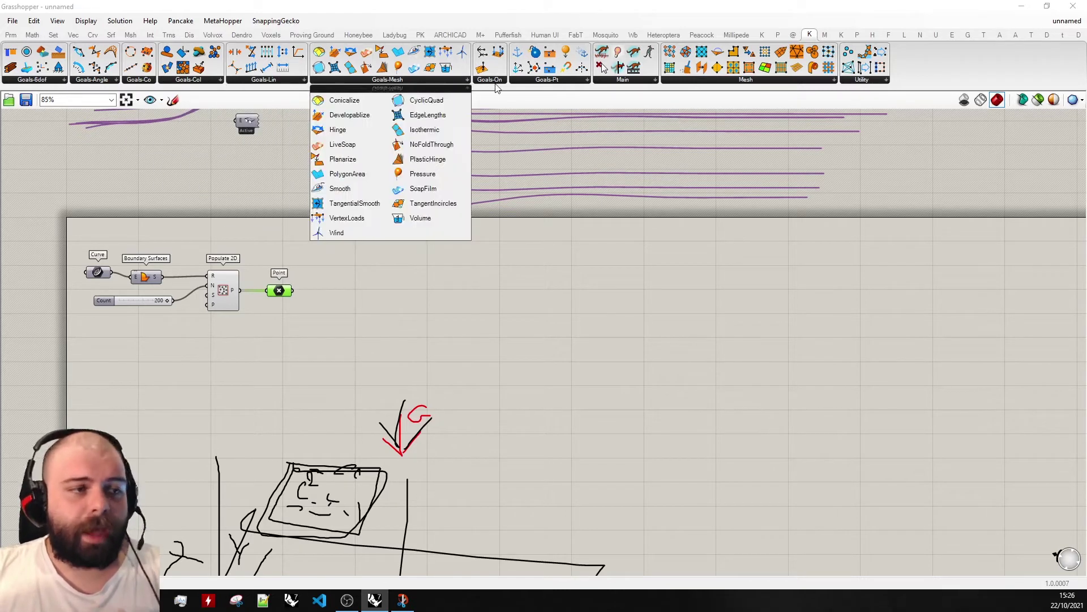
Add a Kangaroo2 Load goal from the point goals beyond the Point component.
left_click(571, 81)
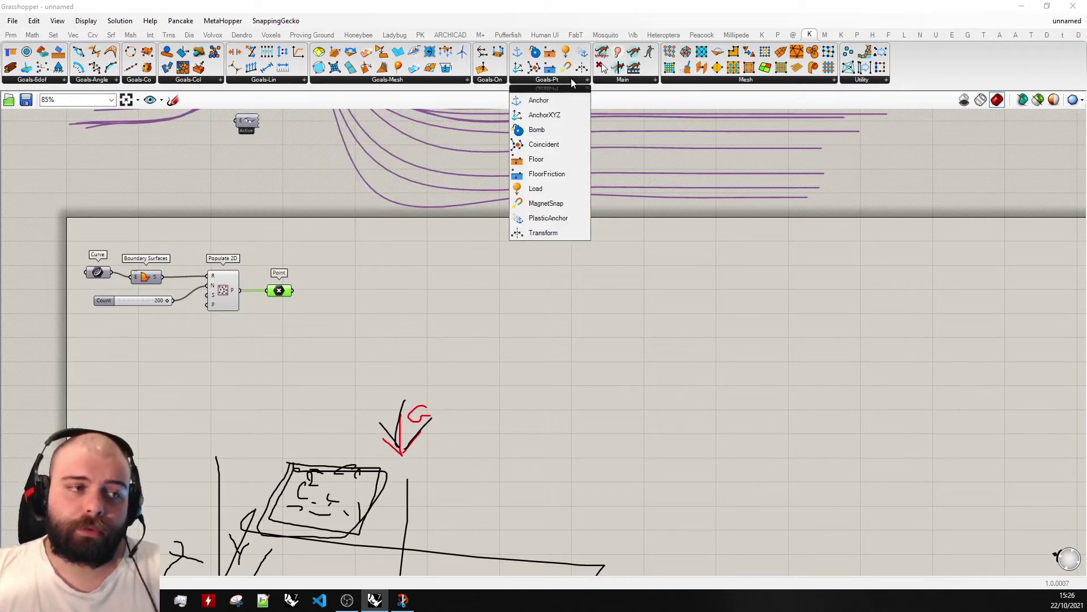
left_click(537, 188)
left_click(385, 259)
scroll(373, 260, "up", 4)
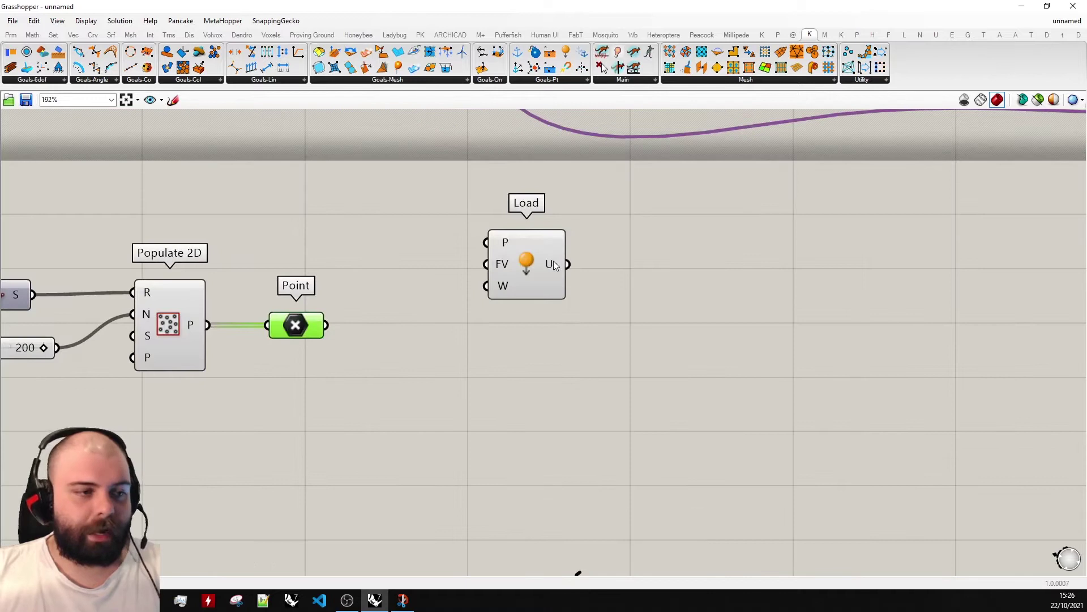
mouse_move(509, 222)
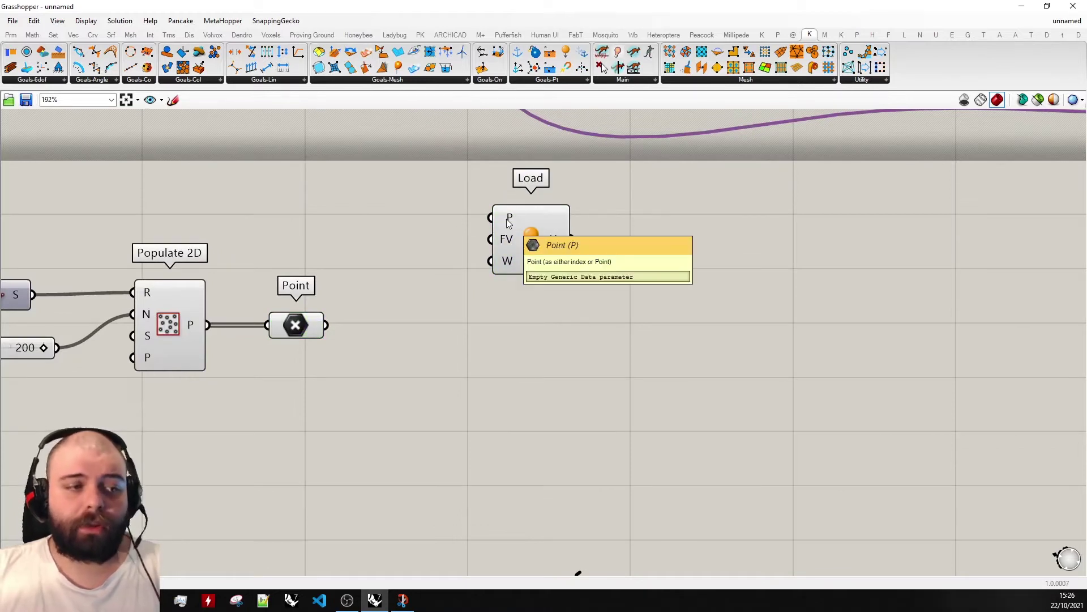
Restore the Grasshopper window beside Rhino and connect the Point component to the P input of Load.
left_click(315, 324)
left_click_drag(585, 8, 1086, 124)
left_click(799, 229)
scroll(729, 272, "down", 2)
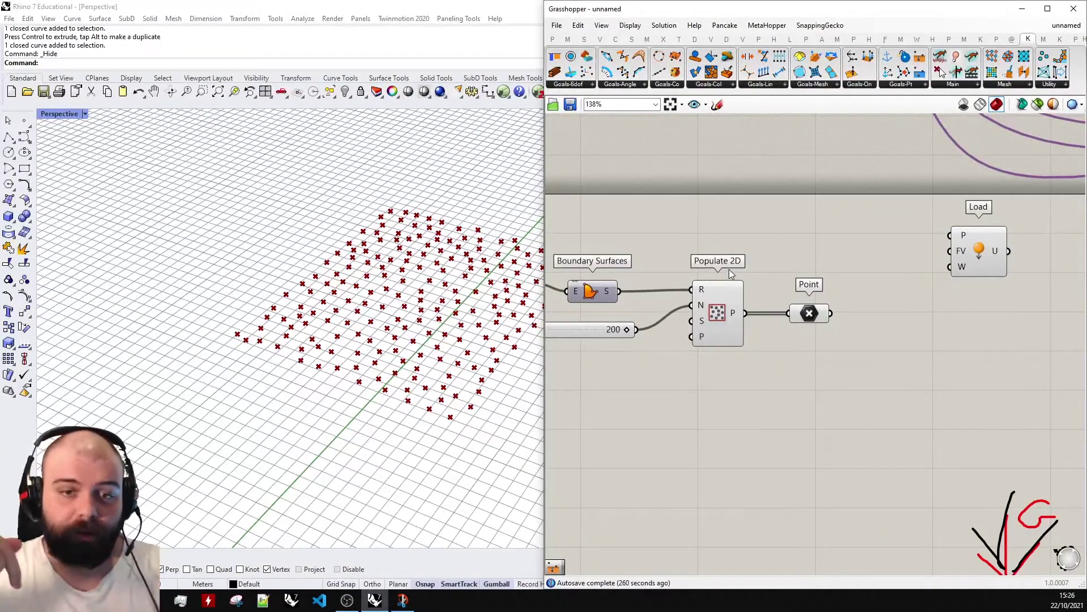
scroll(723, 270, "up", 2)
left_click_drag(710, 356, 891, 249)
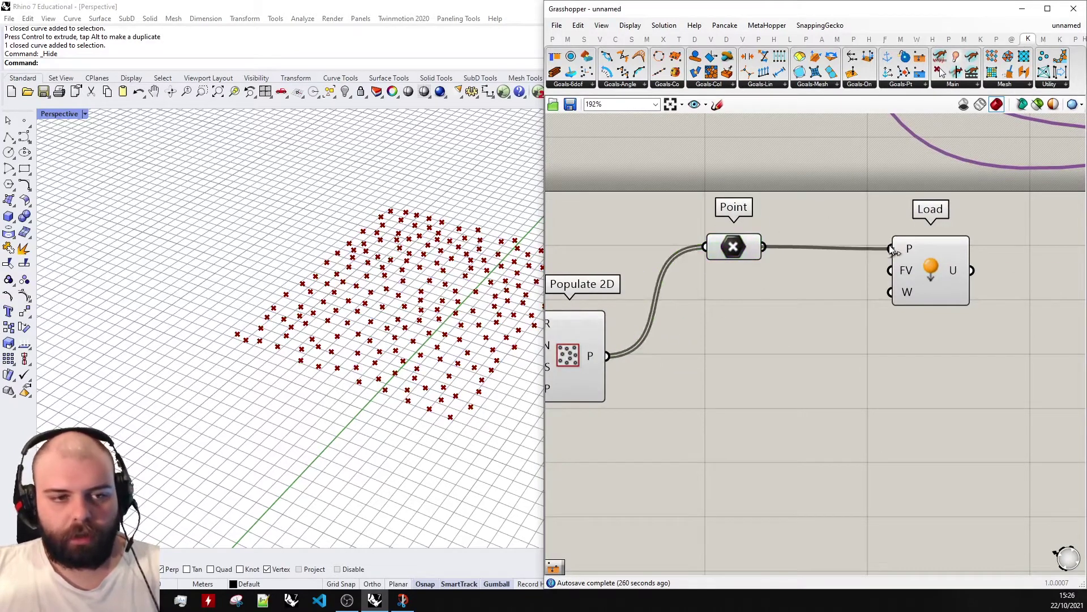
left_click_drag(951, 272, 909, 270)
scroll(998, 272, "down", 1)
right_click_drag(998, 272, 913, 272)
left_click(913, 272)
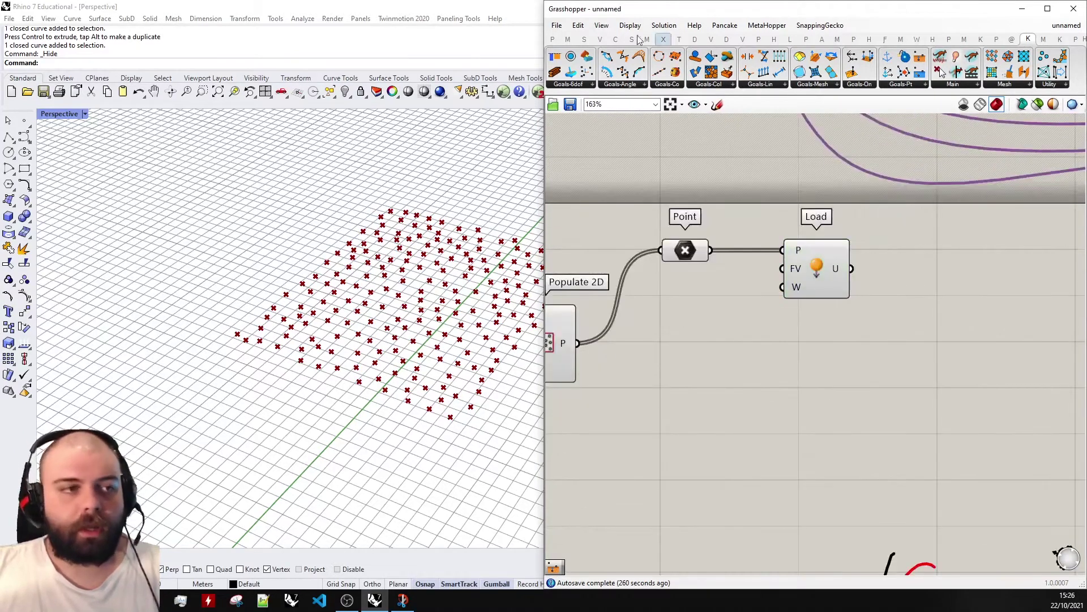
Connect a panel to the Point output and widen it so each coordinate fits on one line.
left_click(552, 38)
left_click_drag(740, 72, 749, 367)
left_click_drag(710, 252, 738, 380)
scroll(713, 357, "down", 2)
scroll(761, 361, "up", 4)
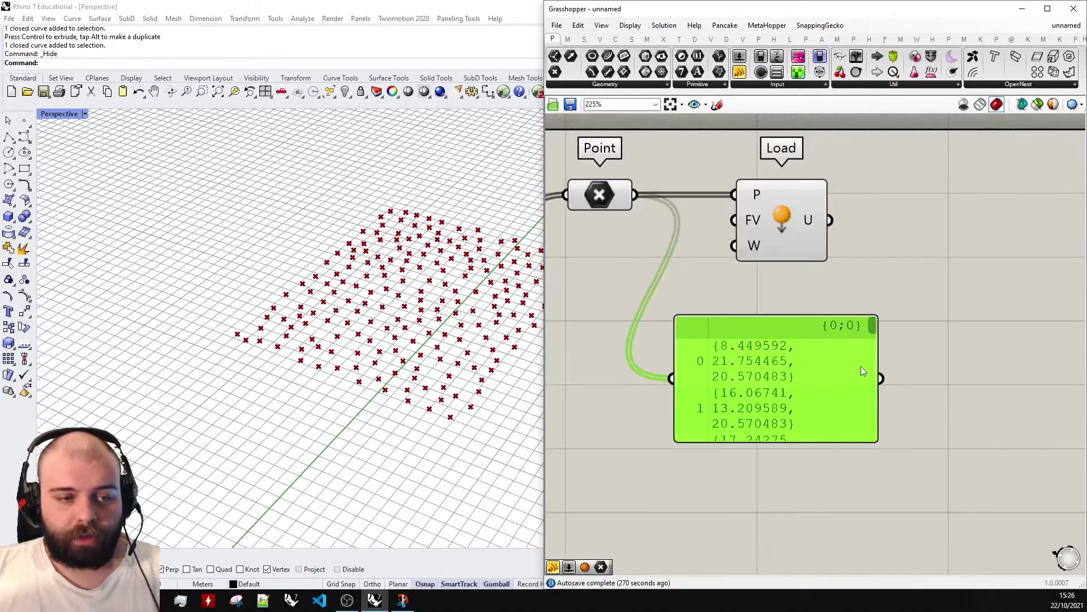
left_click_drag(878, 362, 1064, 358)
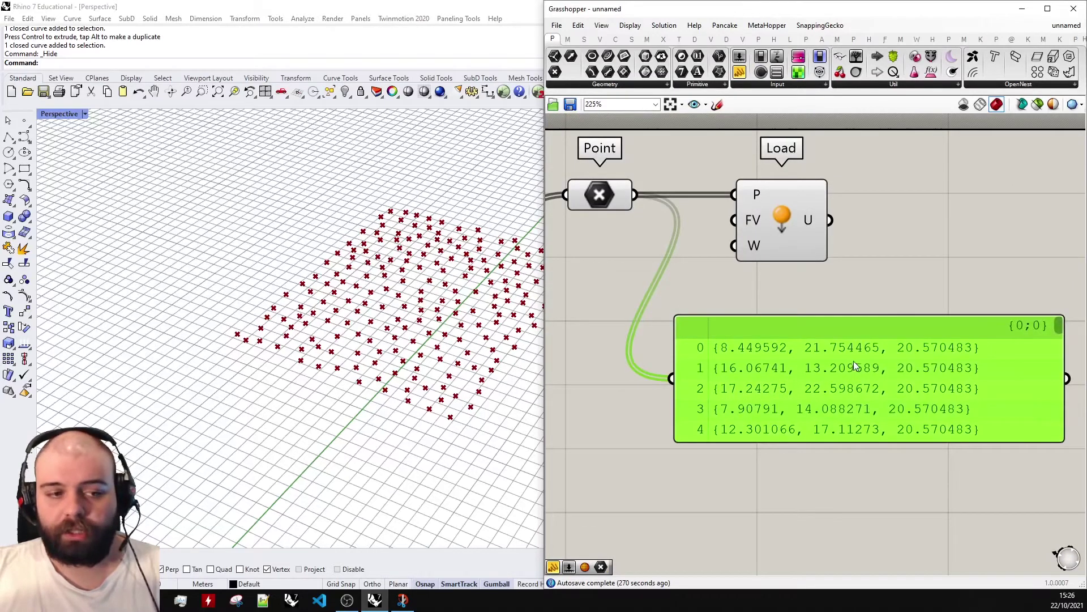
Remove the coordinate panel and widen the gap between Point and Load.
scroll(855, 361, "down", 3)
left_click_drag(720, 367, 814, 306)
scroll(815, 305, "up", 2)
left_click_drag(694, 300, 751, 316)
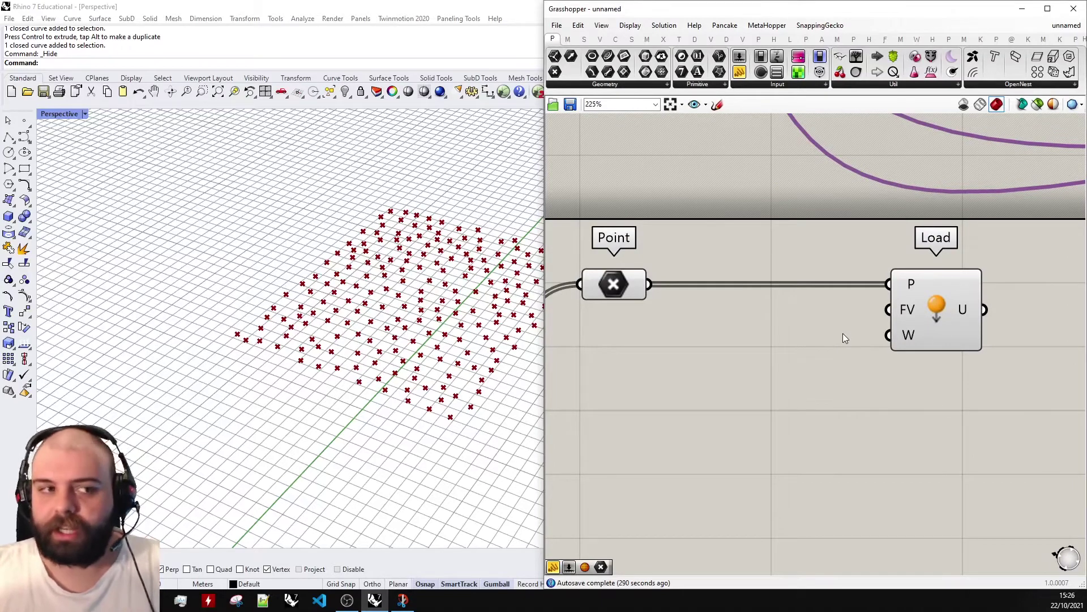
Add a Unit Z vector component below the wire between Point and Load.
right_click_drag(419, 266, 361, 272)
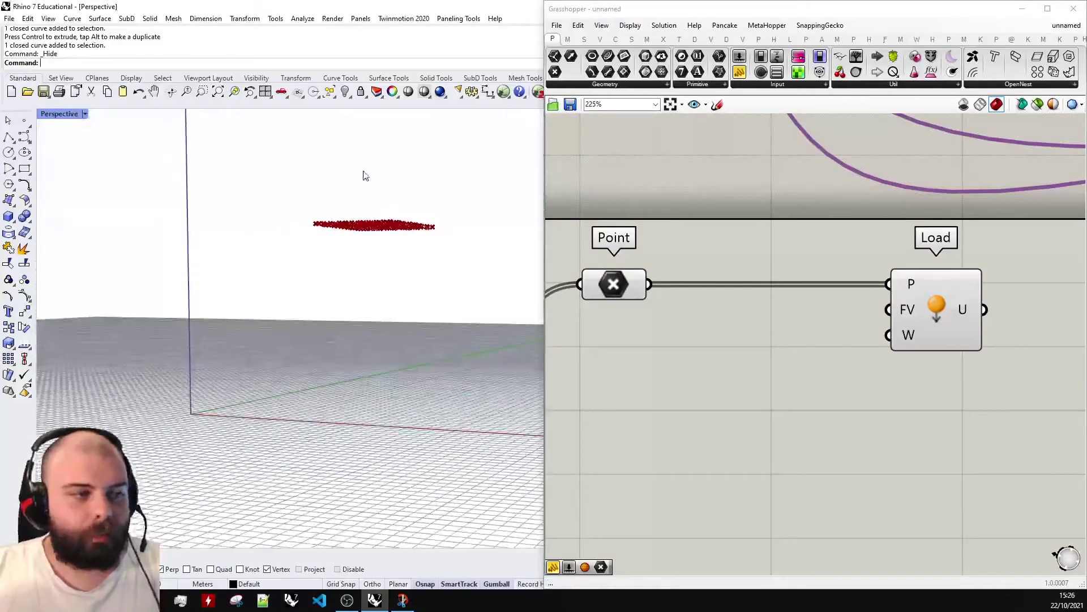
double_click(721, 357)
type("unit z")
key("Return")
Add a Negative component fed by Unit Z and connect its output to the FV input of Load.
double_click(878, 457)
type("nega")
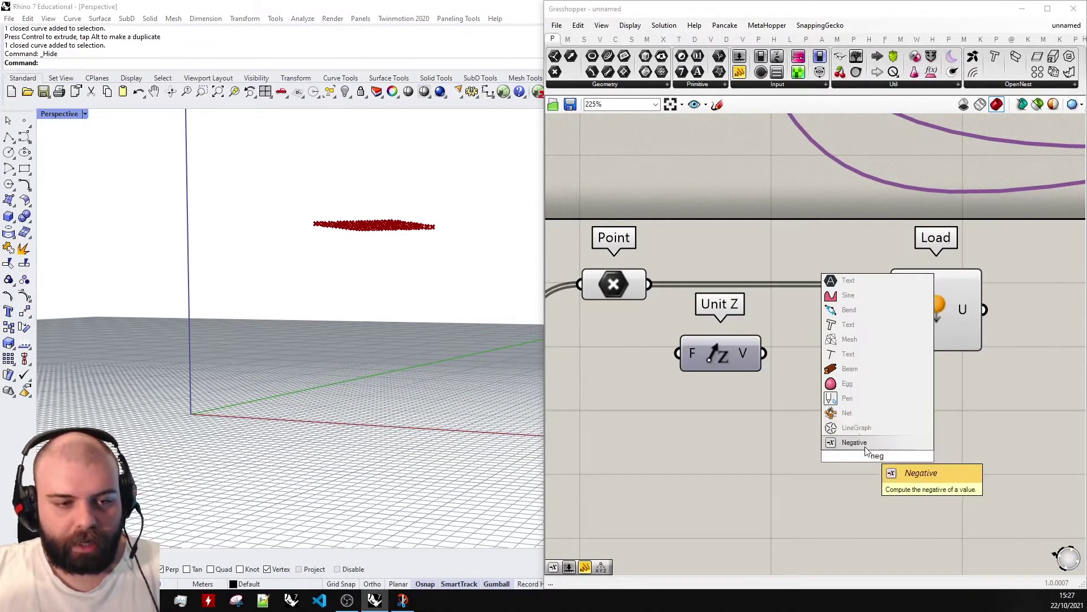
left_click(871, 446)
left_click_drag(764, 354, 838, 454)
left_click_drag(871, 440, 886, 310)
Line up Unit Z and Negative side by side just before the Load component.
scroll(907, 327, "down", 4)
right_click_drag(908, 327, 835, 324)
scroll(836, 321, "up", 2)
left_click_drag(845, 320, 901, 320)
left_click_drag(815, 433, 650, 347)
left_click_drag(666, 346, 718, 343)
scroll(844, 345, "down", 2)
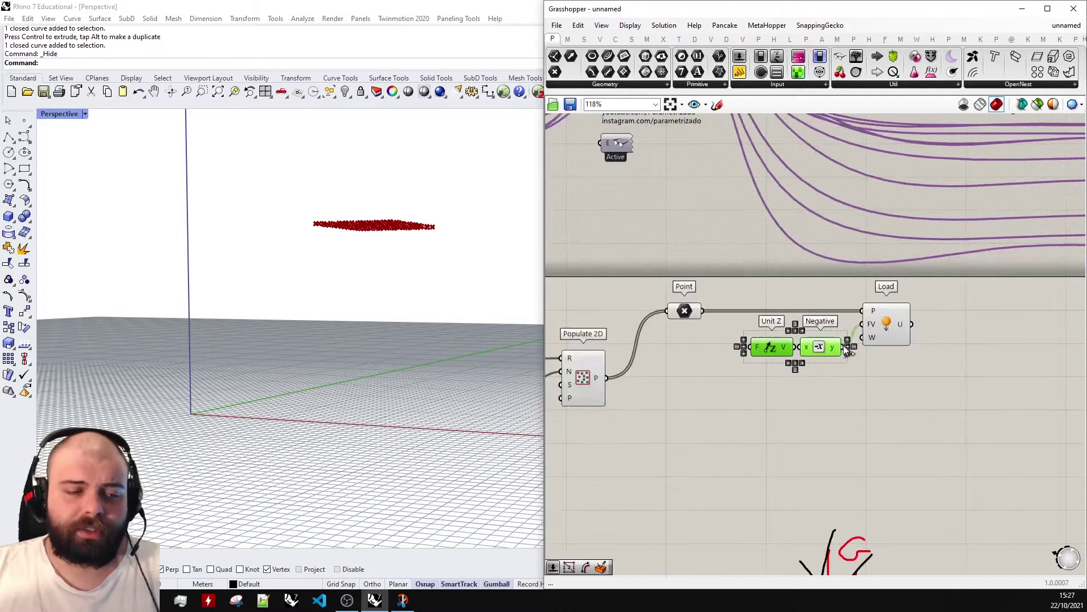
Add a decimal slider from 0 to 1.00 and connect it to the F input of Unit Z.
scroll(692, 355, "up", 3)
double_click(692, 355)
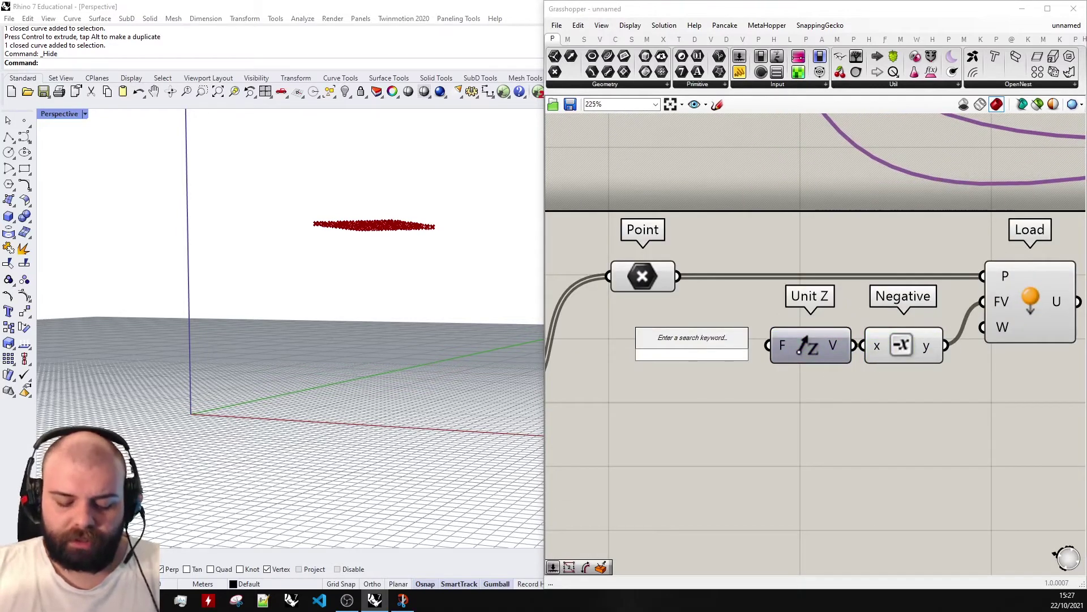
type("0<1.00")
key("Return")
left_click_drag(692, 355, 658, 355)
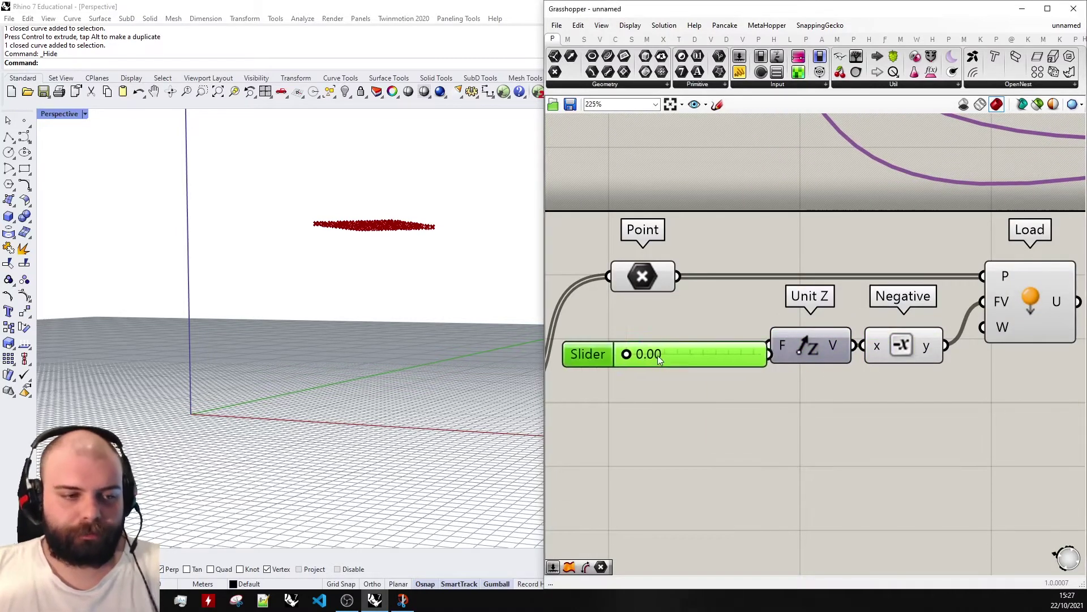
left_click_drag(773, 345, 770, 345)
Set the Unit Z factor slider to 0.16.
scroll(736, 346, "down", 4)
left_click_drag(947, 282, 811, 346)
left_click(706, 366)
scroll(705, 366, "up", 3)
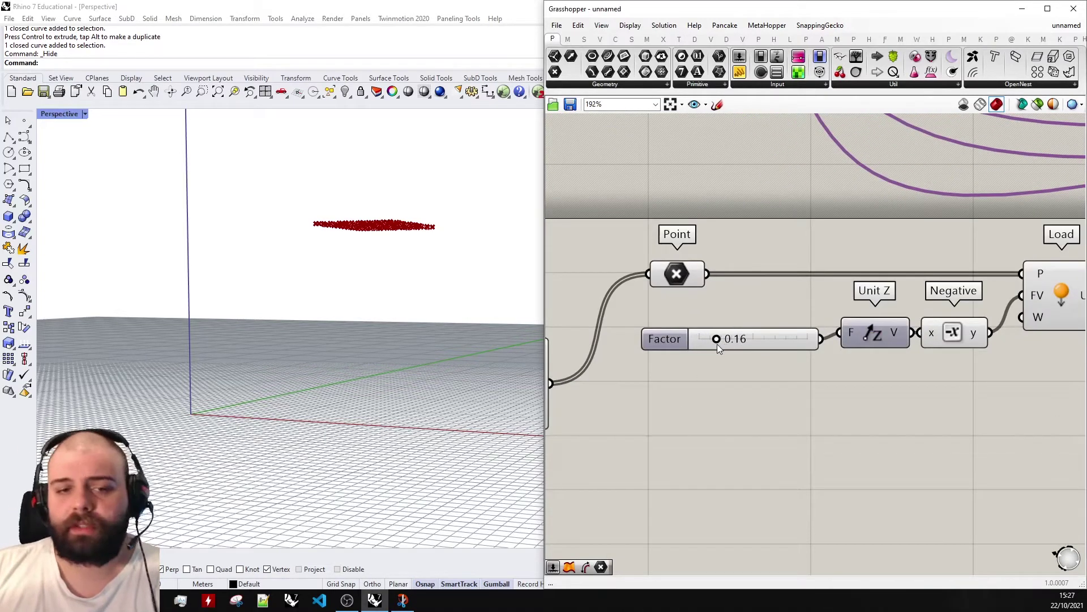
scroll(693, 301, "down", 3)
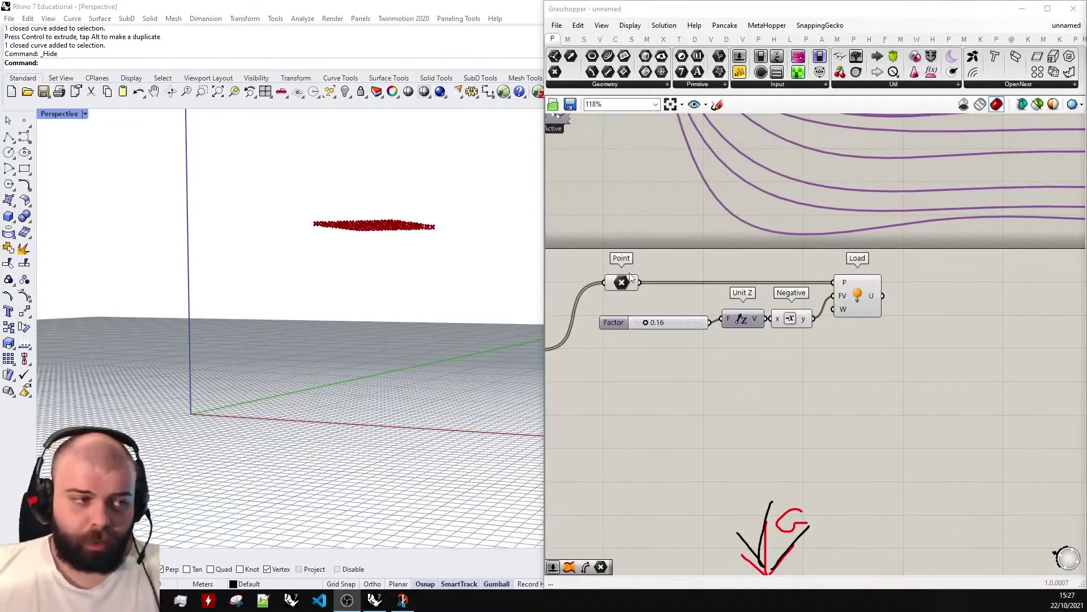
Preview the load vectors with a Vector Display component anchored at the points and fed by Negative.
right_click_drag(461, 219, 376, 232)
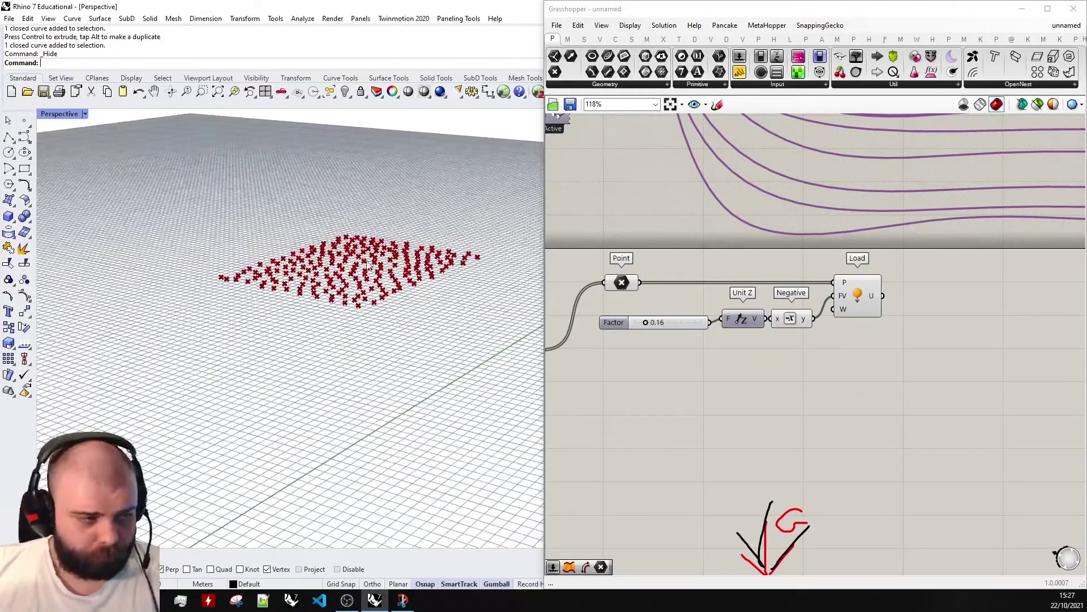
left_click(625, 284)
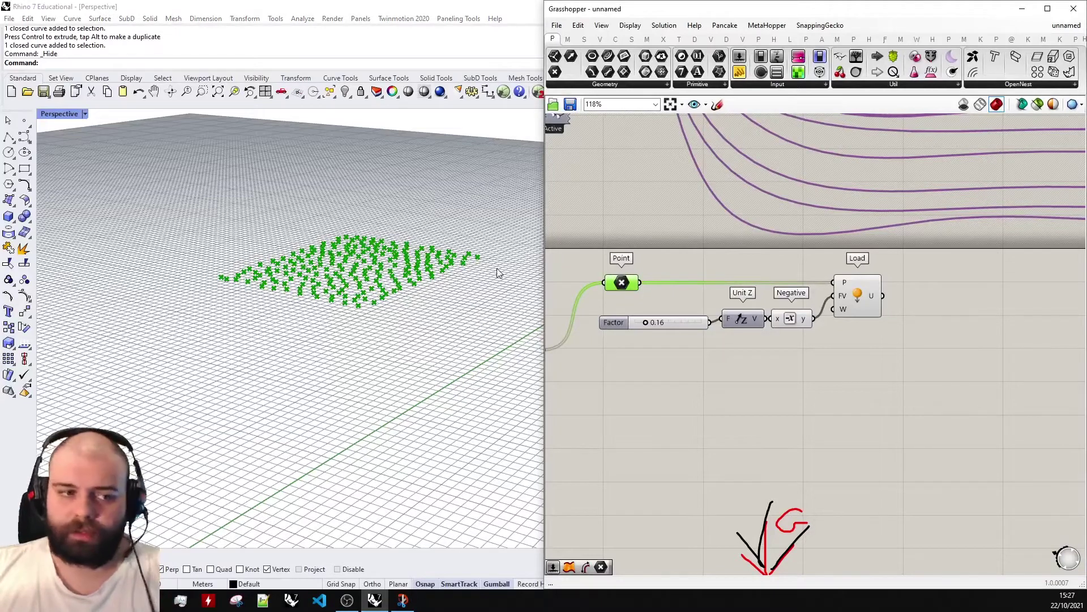
double_click(807, 388)
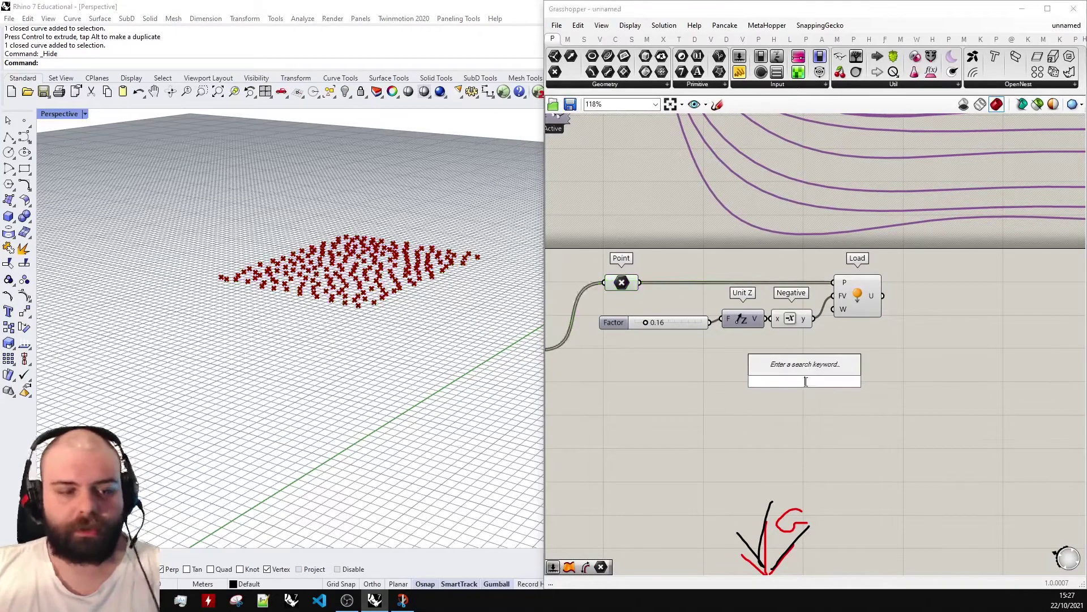
type("vecto")
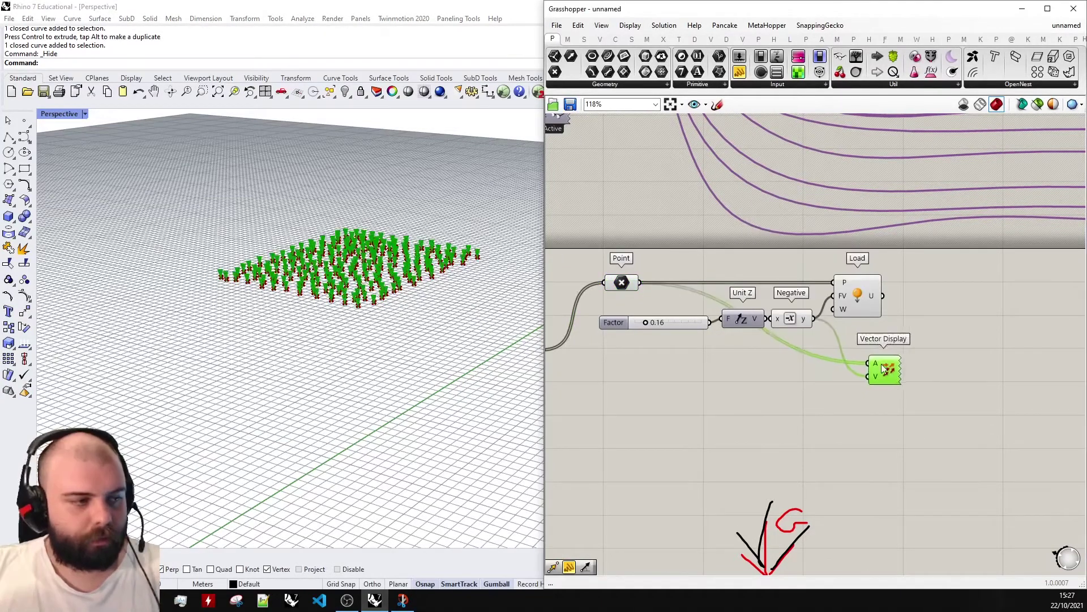
left_click_drag(885, 369, 878, 369)
scroll(401, 242, "up", 6)
right_click_drag(401, 315, 416, 235)
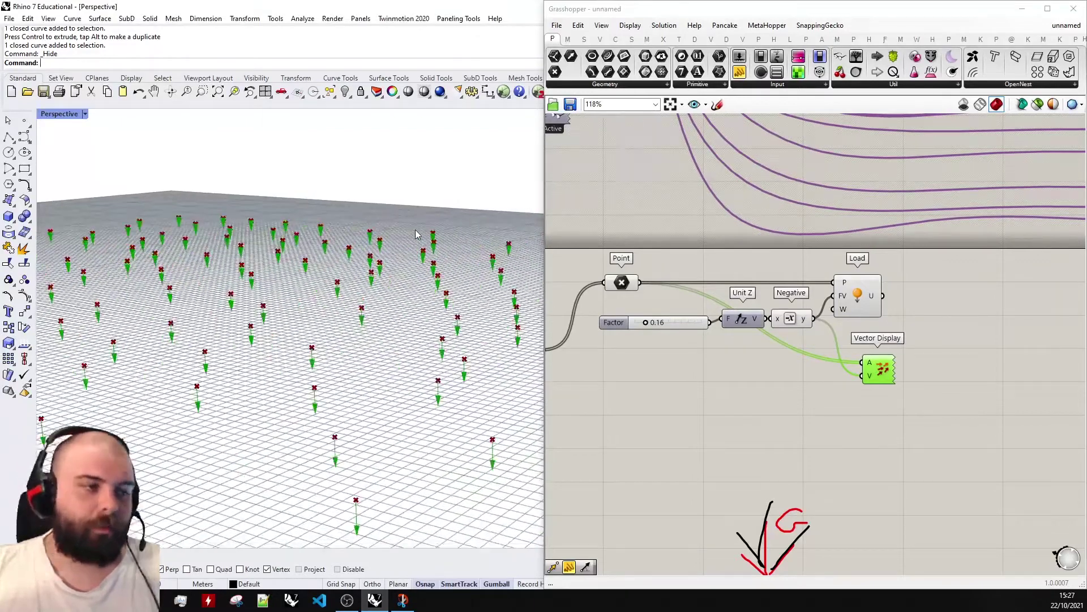
Delete the Vector Display component.
left_click_drag(932, 403, 853, 359)
key("Delete")
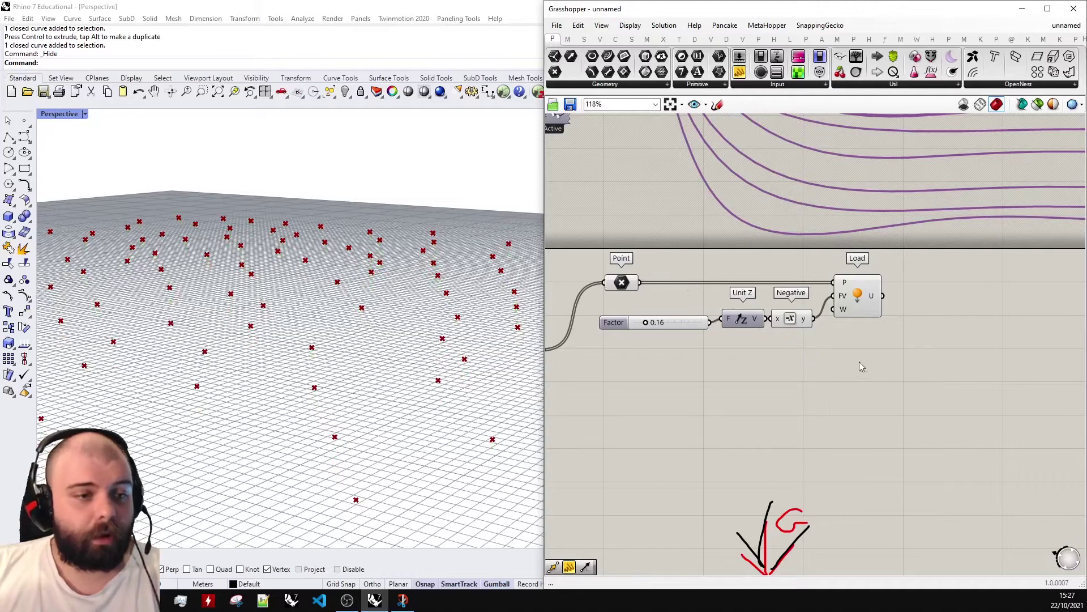
scroll(403, 162, "down", 4)
right_click_drag(403, 157, 399, 172)
scroll(834, 309, "down", 5)
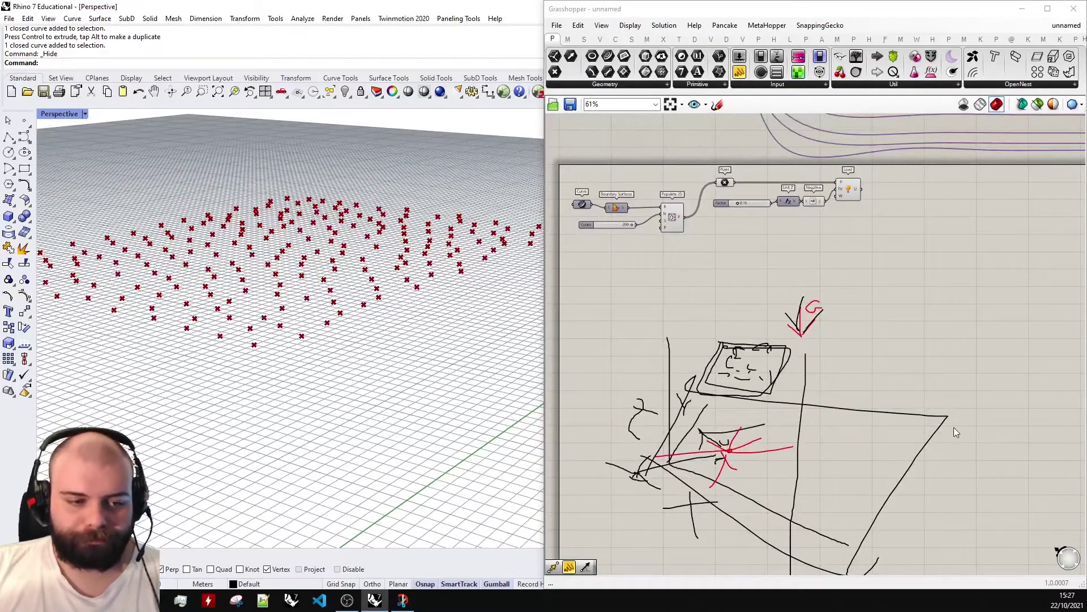
Add a Kangaroo Floor goal and position it directly below the Load component.
scroll(418, 236, "down", 3)
right_click_drag(417, 236, 428, 263)
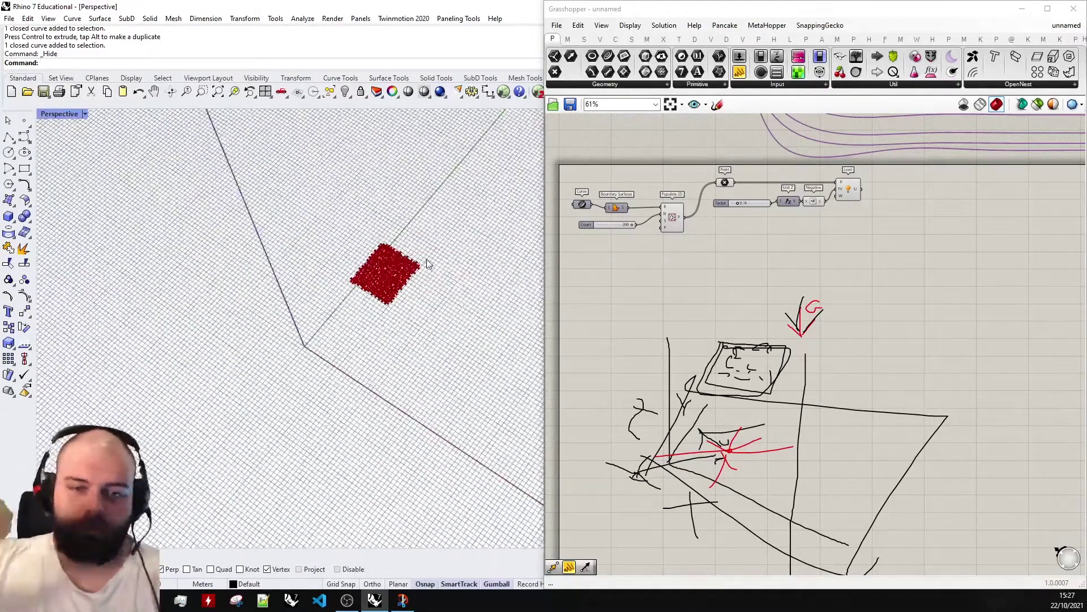
scroll(854, 161, "up", 4)
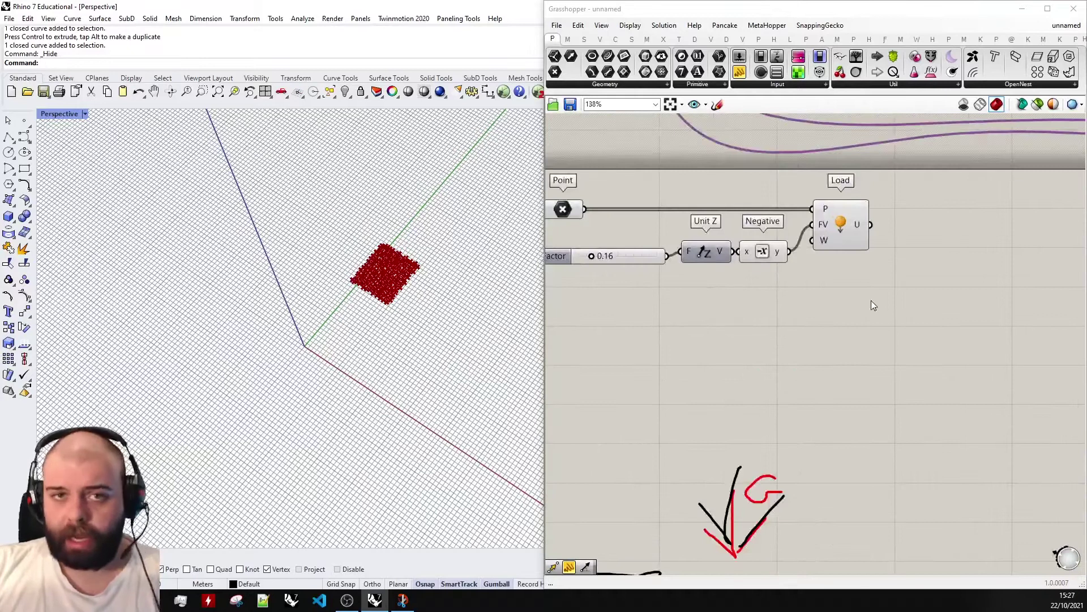
left_click(863, 374)
double_click(843, 349)
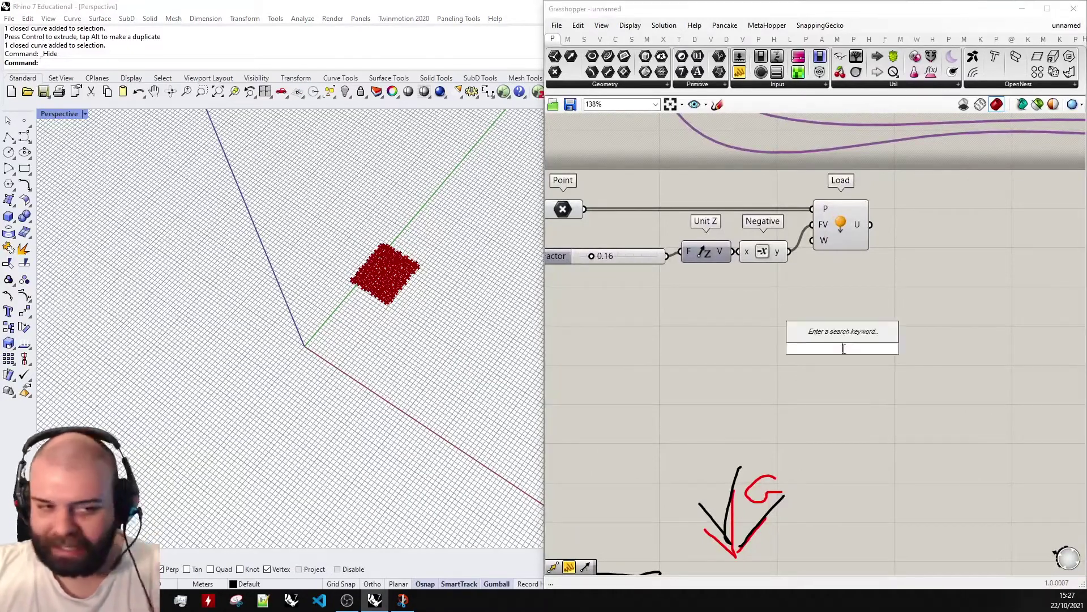
type("floor")
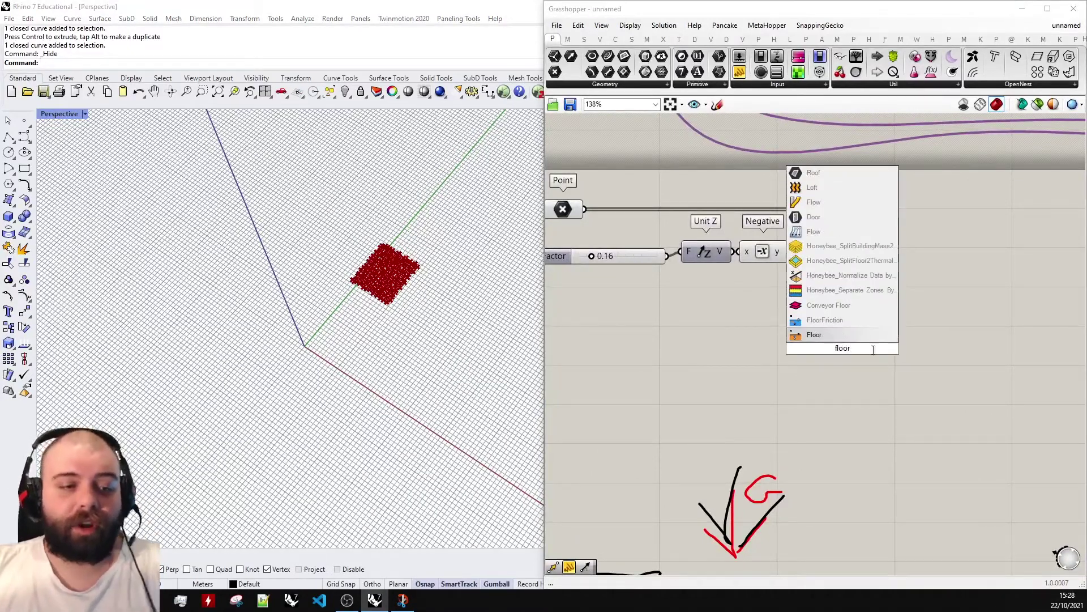
left_click(820, 337)
left_click(871, 304)
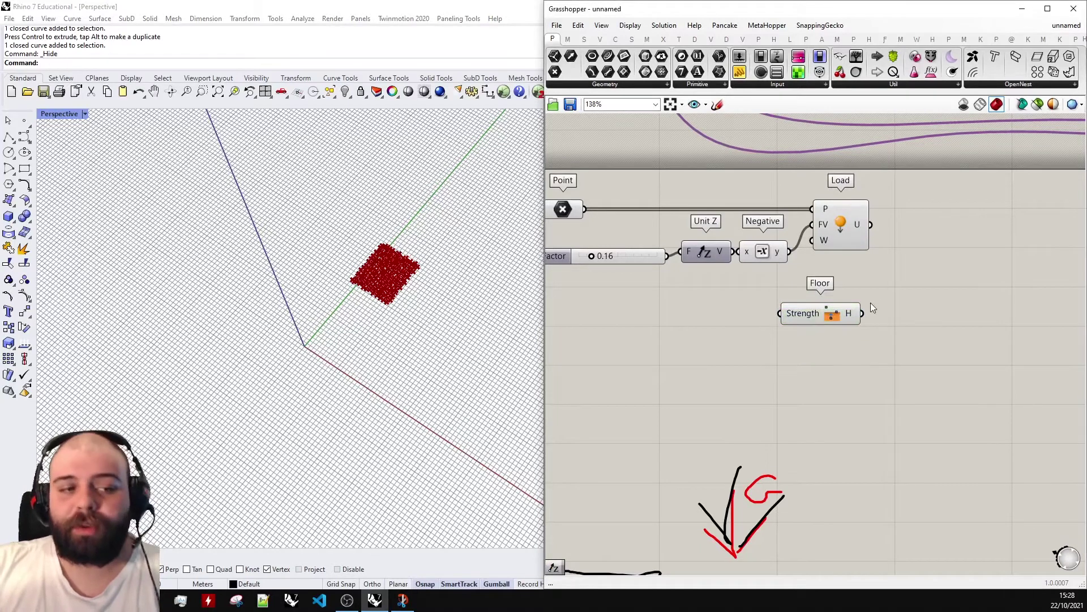
left_click_drag(840, 323, 842, 319)
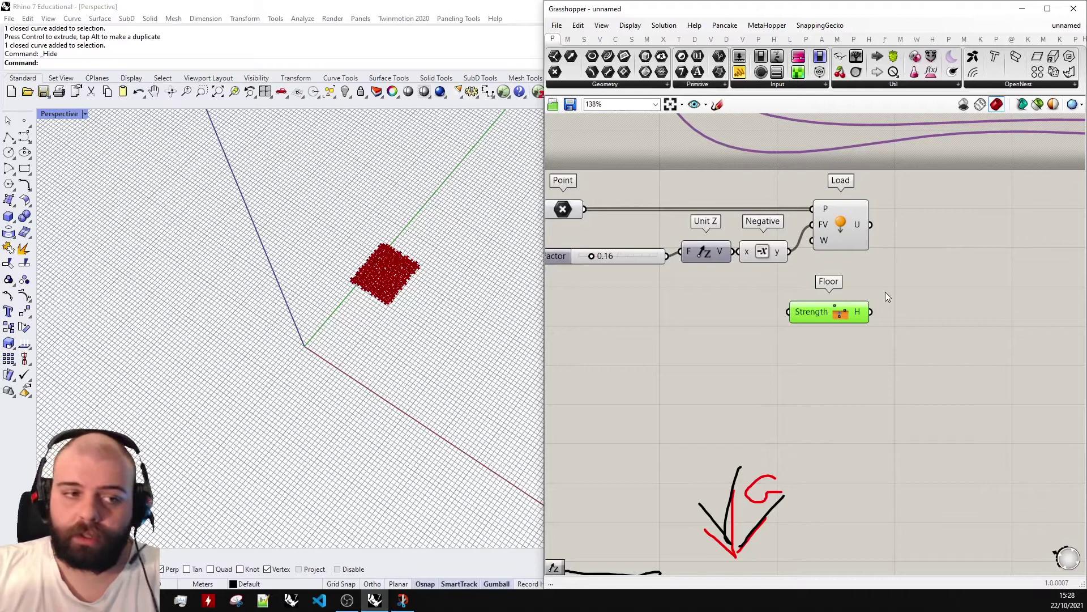
right_click_drag(419, 362, 464, 363)
left_click_drag(840, 314, 840, 306)
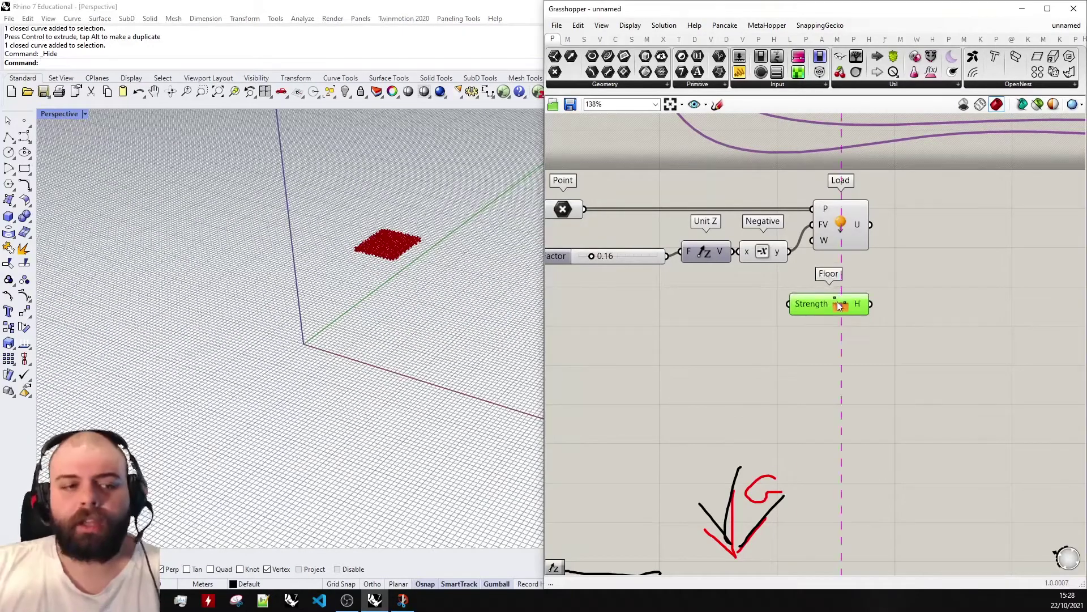
left_click(913, 284)
Add a Kangaroo SphereCollide goal below the Floor component.
scroll(912, 284, "down", 1)
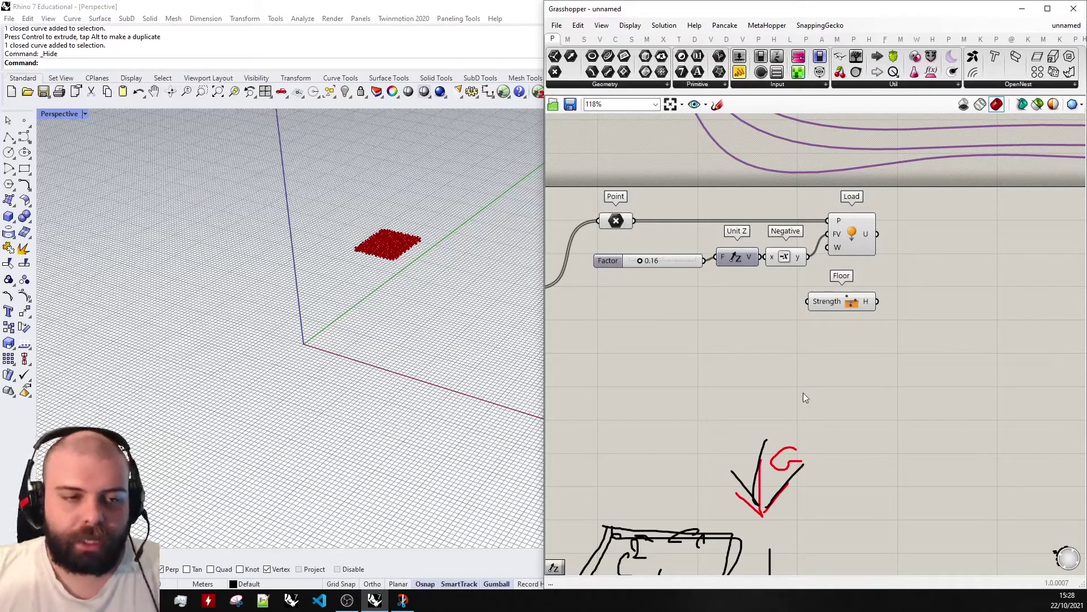
double_click(808, 373)
type("sphere")
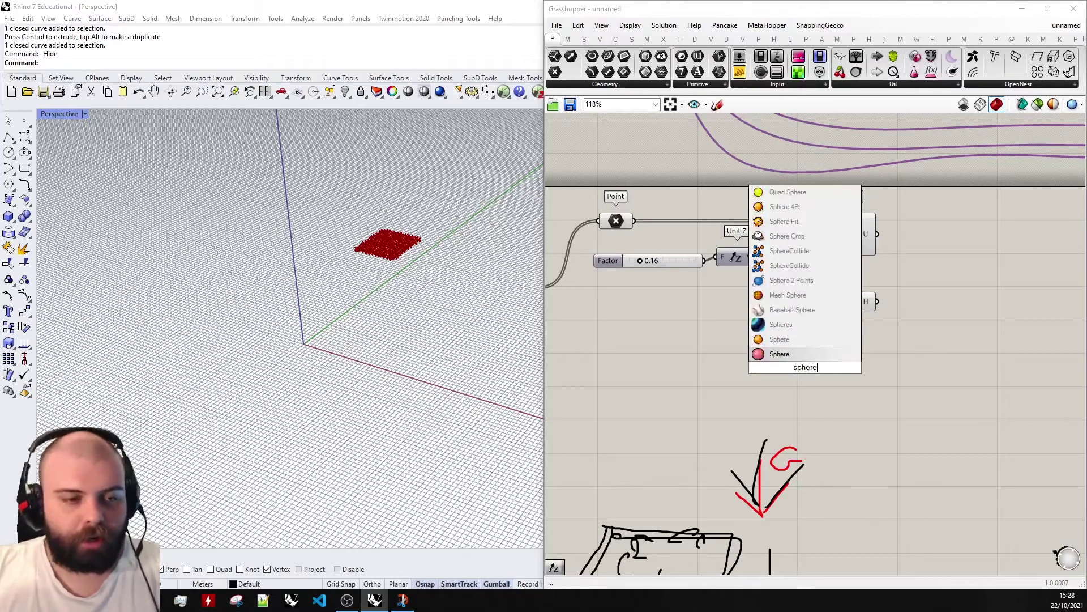
type(" col")
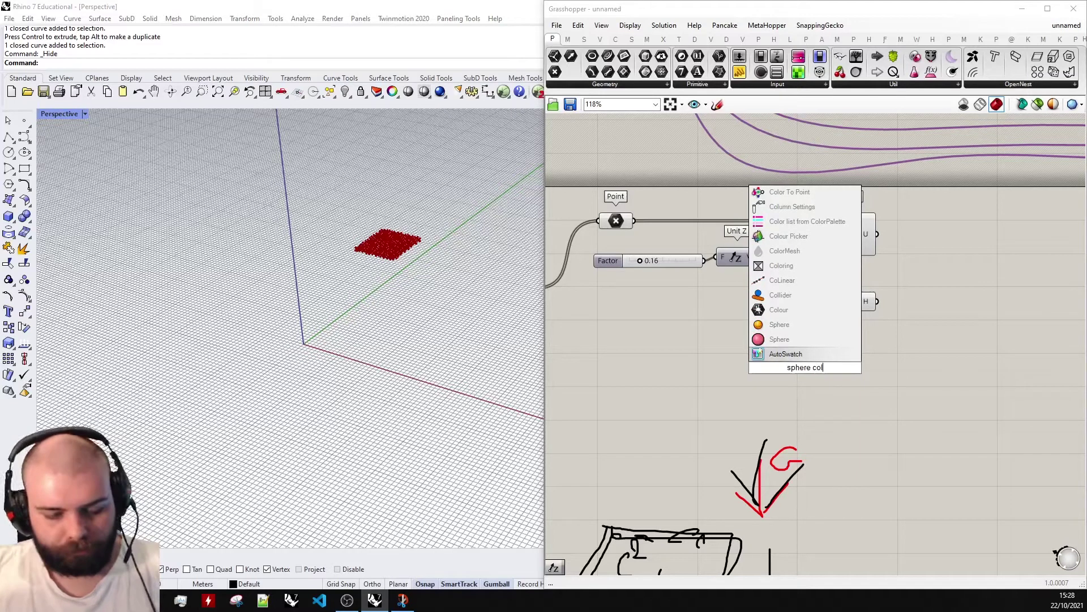
type("lide")
key("Return")
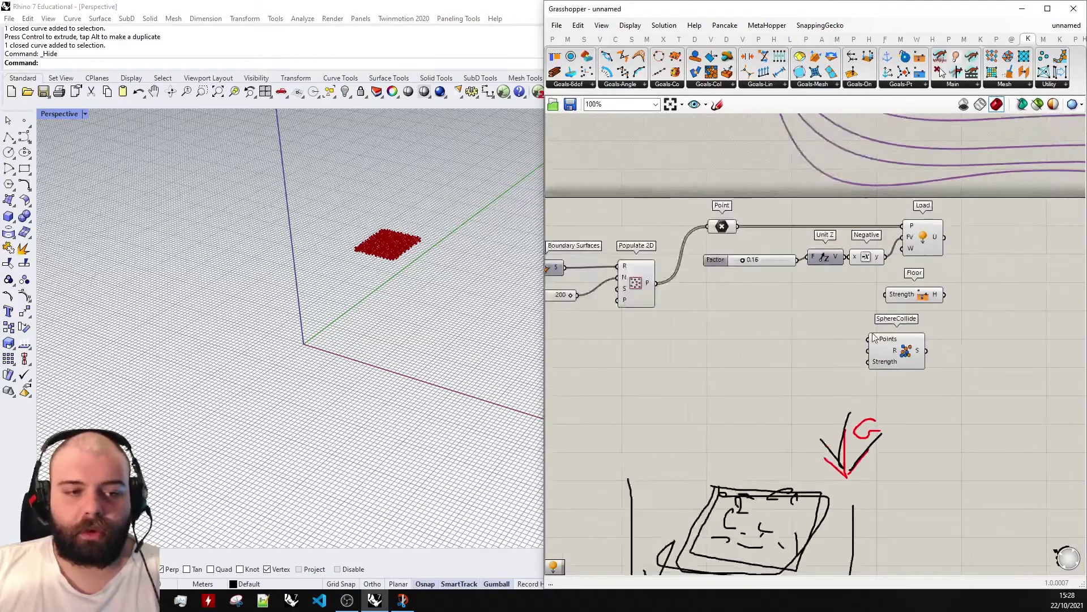
Connect the Point container to the Points input of SphereCollide.
scroll(873, 338, "up", 2)
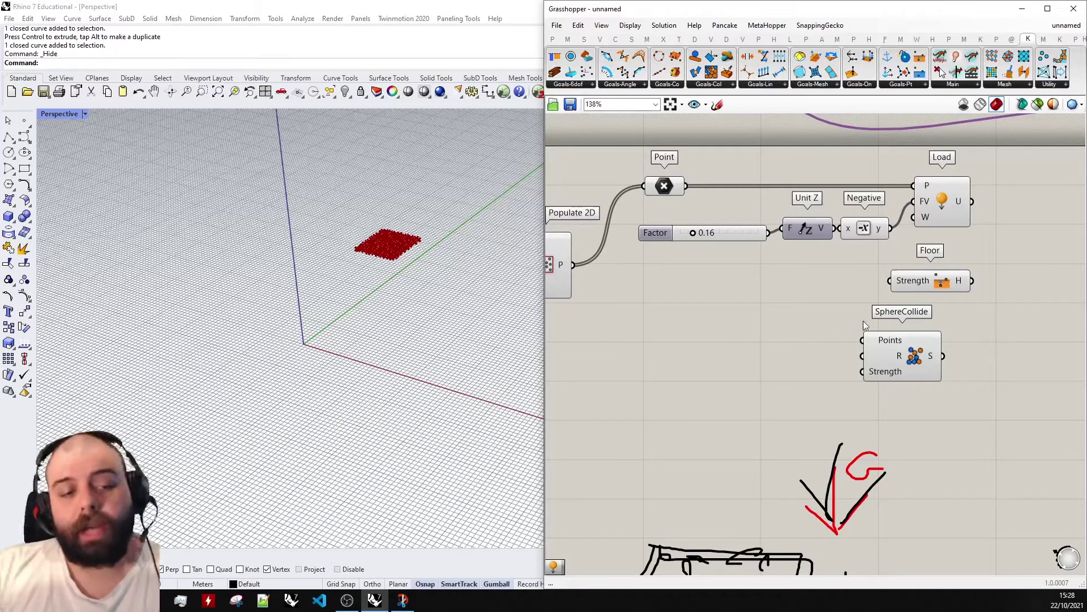
scroll(898, 330, "up", 3)
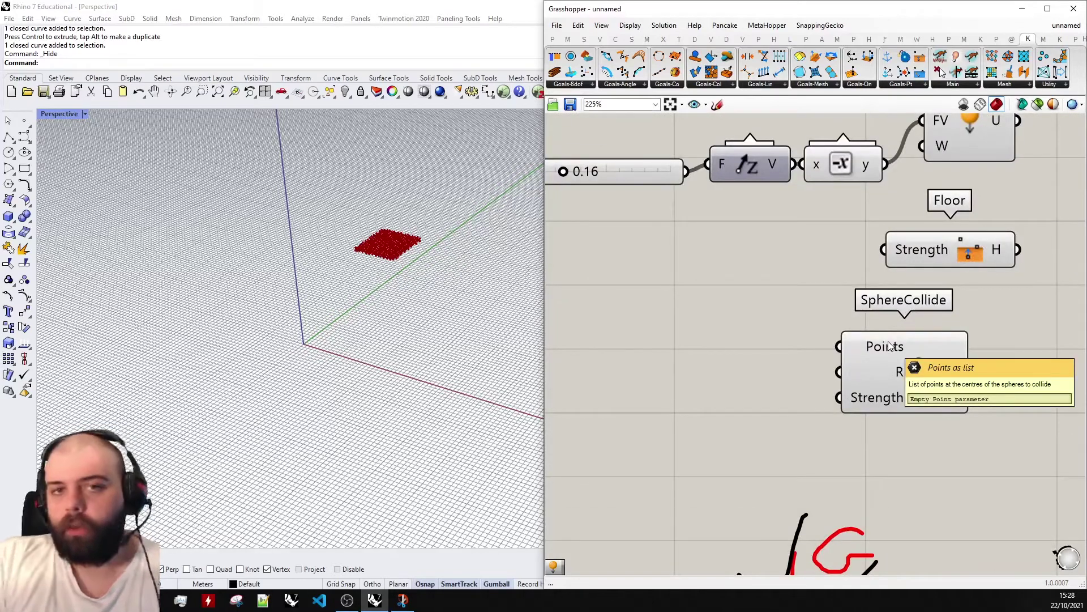
scroll(891, 346, "down", 2)
left_click_drag(645, 164, 853, 345)
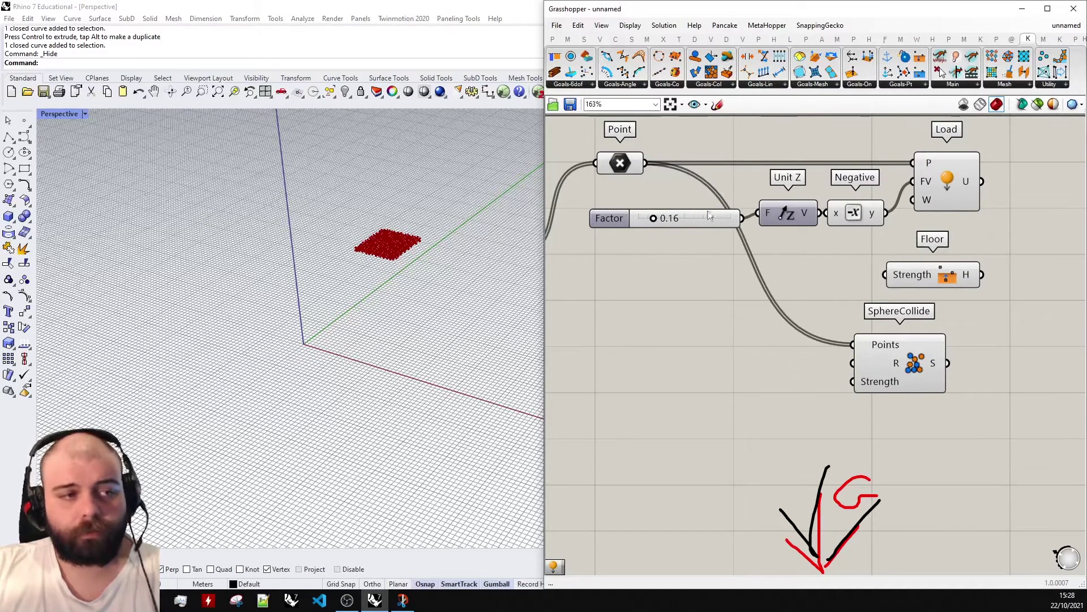
Nudge SphereCollide into line under Floor and add a Sphere component below it.
scroll(906, 374, "up", 3)
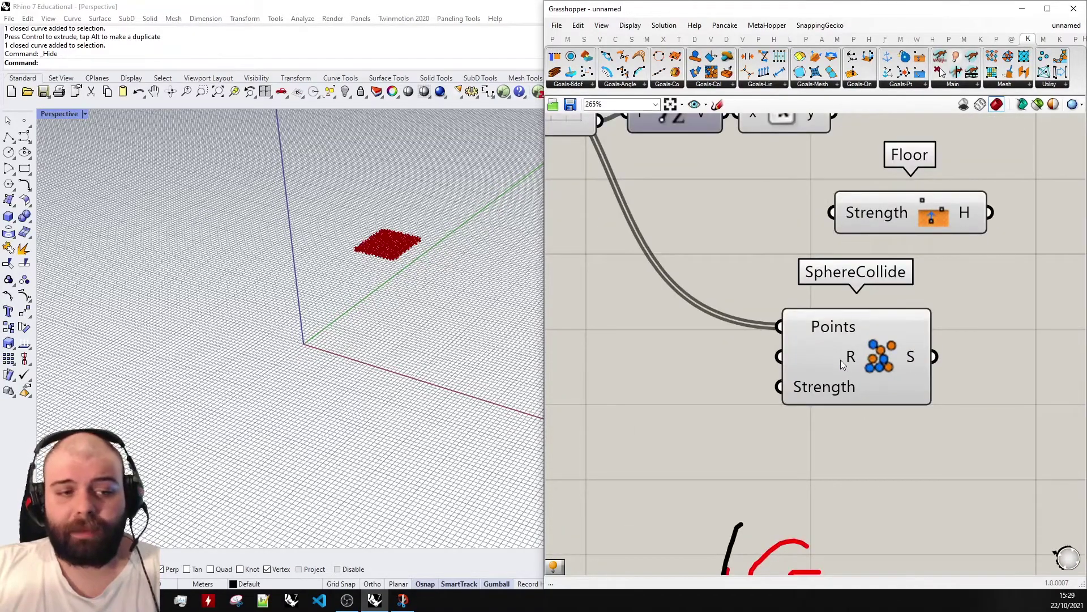
scroll(415, 271, "up", 6)
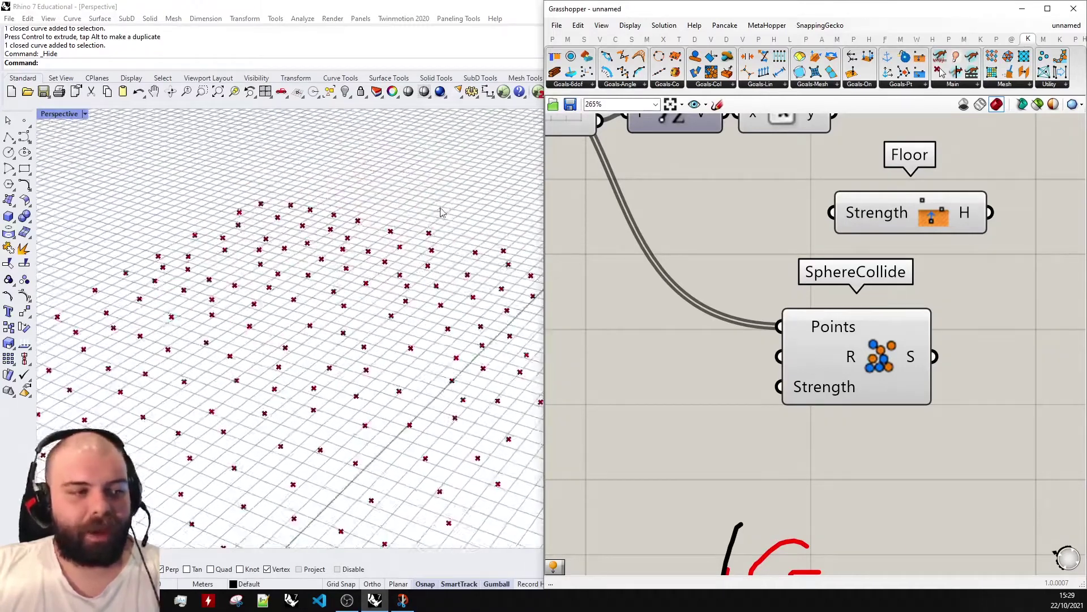
scroll(415, 270, "up", 3)
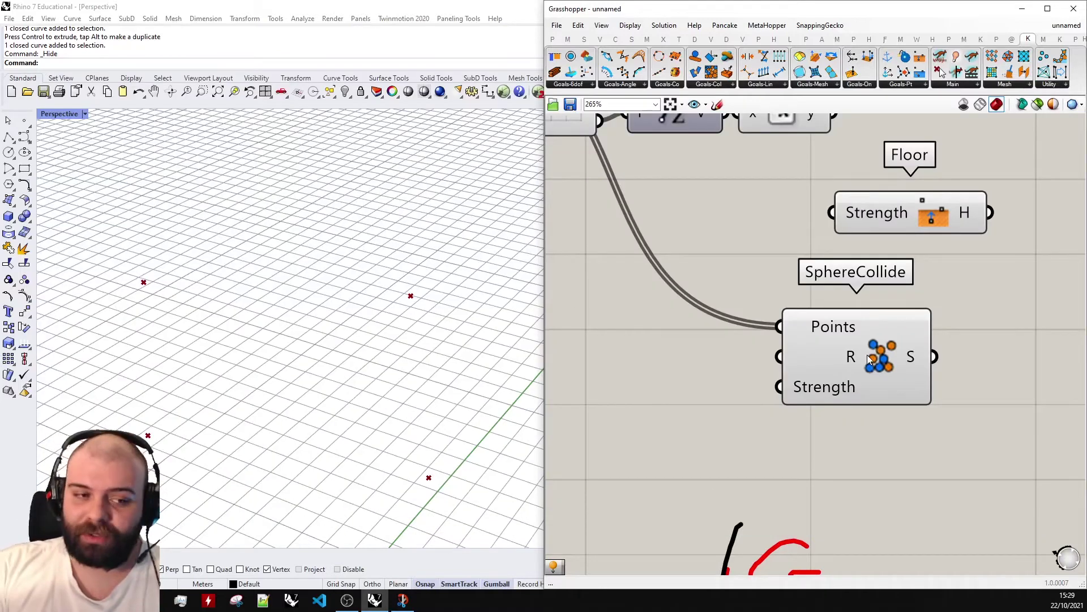
scroll(893, 273, "down", 3)
scroll(891, 274, "down", 5)
scroll(888, 290, "up", 6)
left_click_drag(884, 292, 899, 285)
left_click(921, 338)
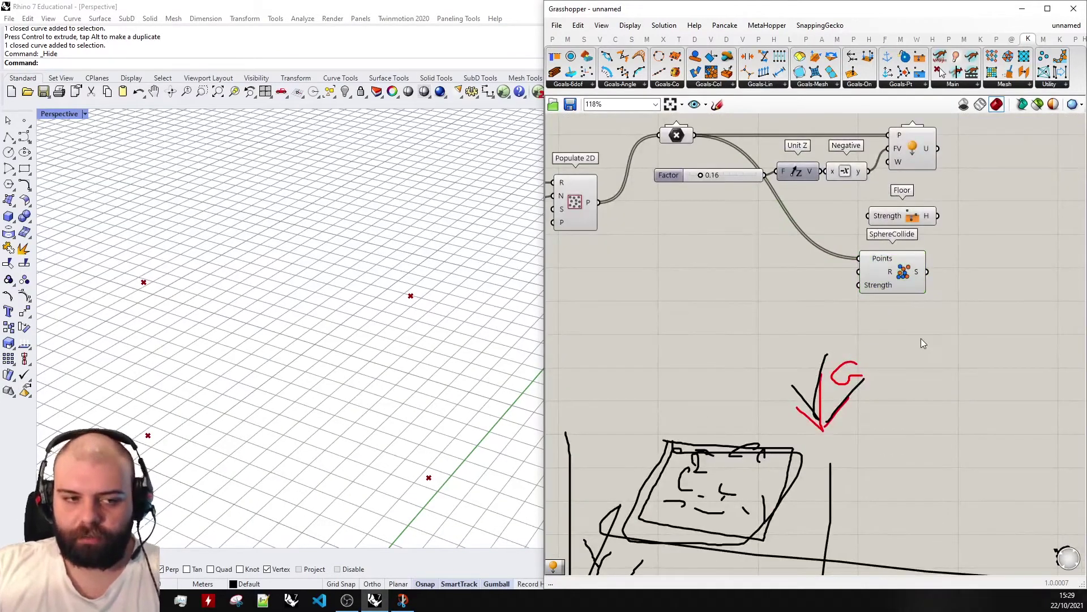
double_click(921, 339)
type("sph")
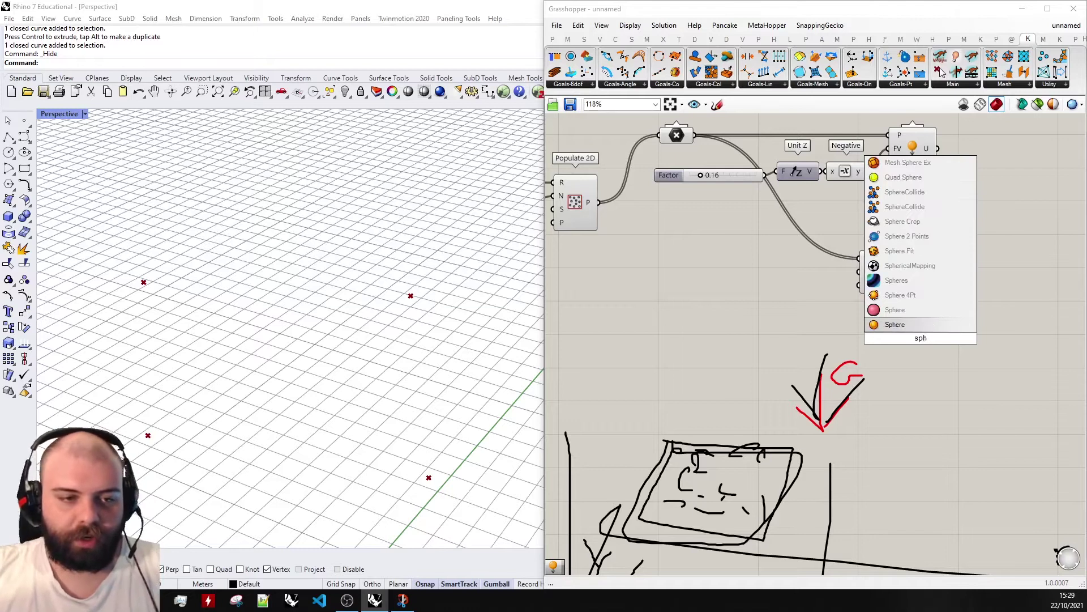
key("Return")
Add a panel containing 2 and connect it to the R input of SphereCollide.
scroll(793, 236, "up", 2)
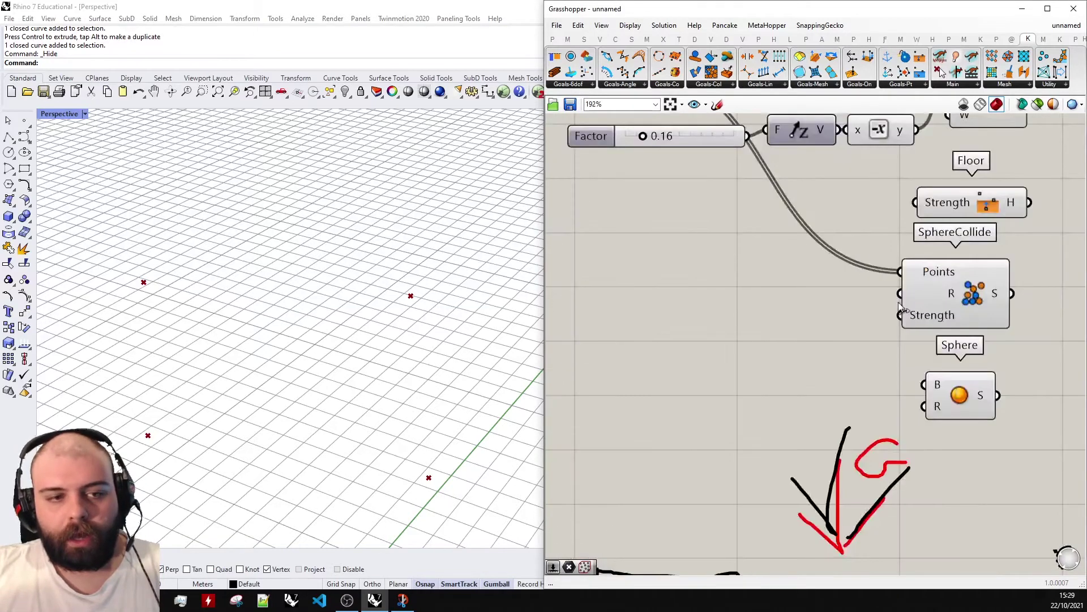
double_click(732, 300)
type("//2")
key("Return")
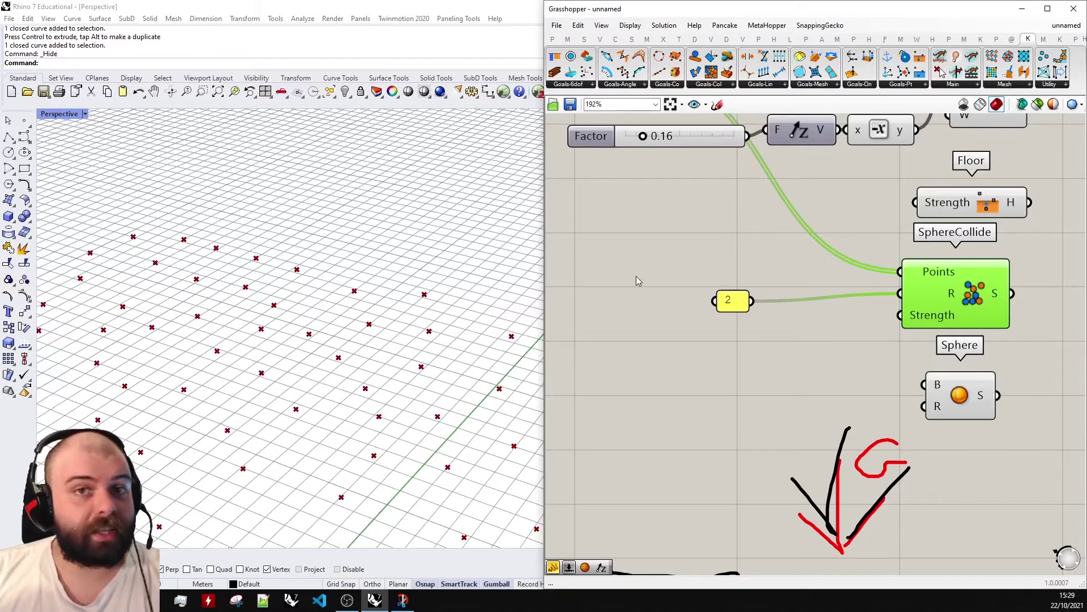
Preview the spheres by connecting the Point container to Sphere's B input and the radius panel to its R input.
scroll(804, 329, "down", 2)
scroll(818, 225, "up", 2)
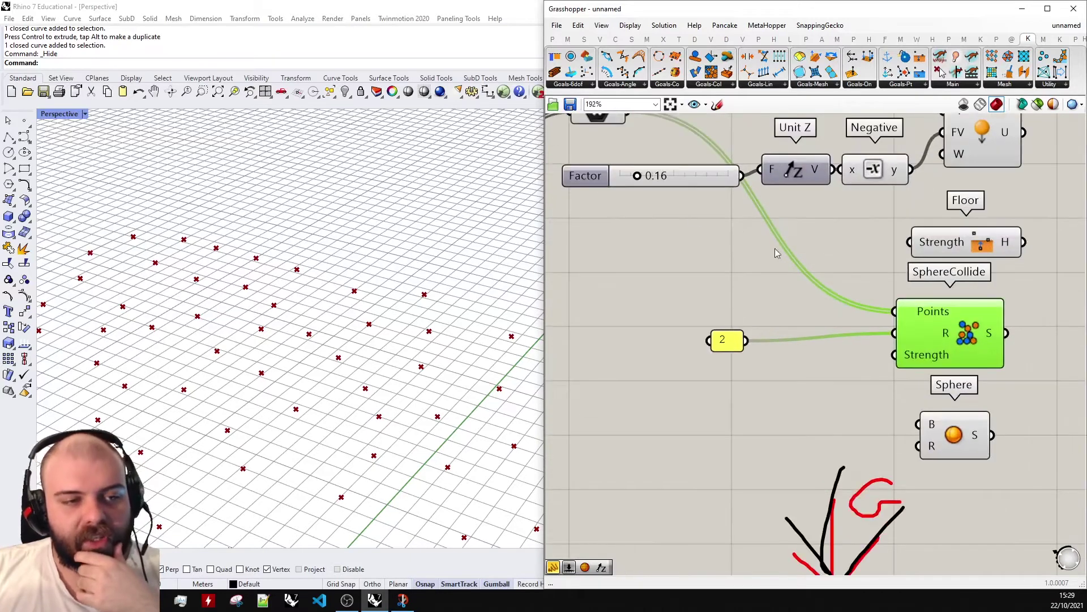
scroll(776, 253, "down", 1)
left_click_drag(646, 129, 894, 395)
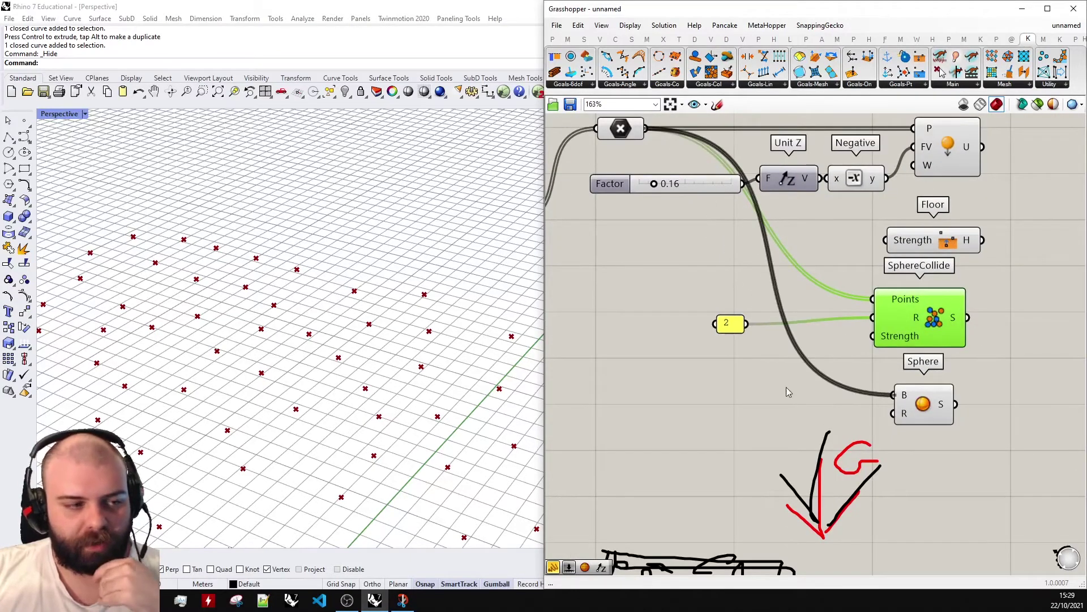
left_click_drag(746, 323, 836, 379)
left_click_drag(836, 379, 893, 413)
right_click_drag(405, 207, 390, 258)
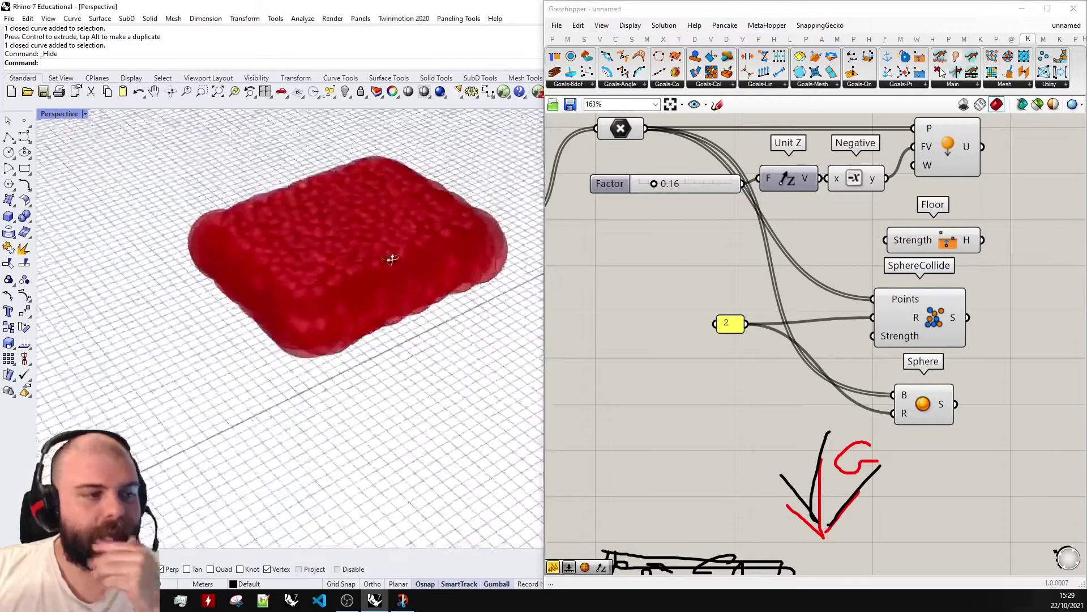
scroll(391, 259, "up", 4)
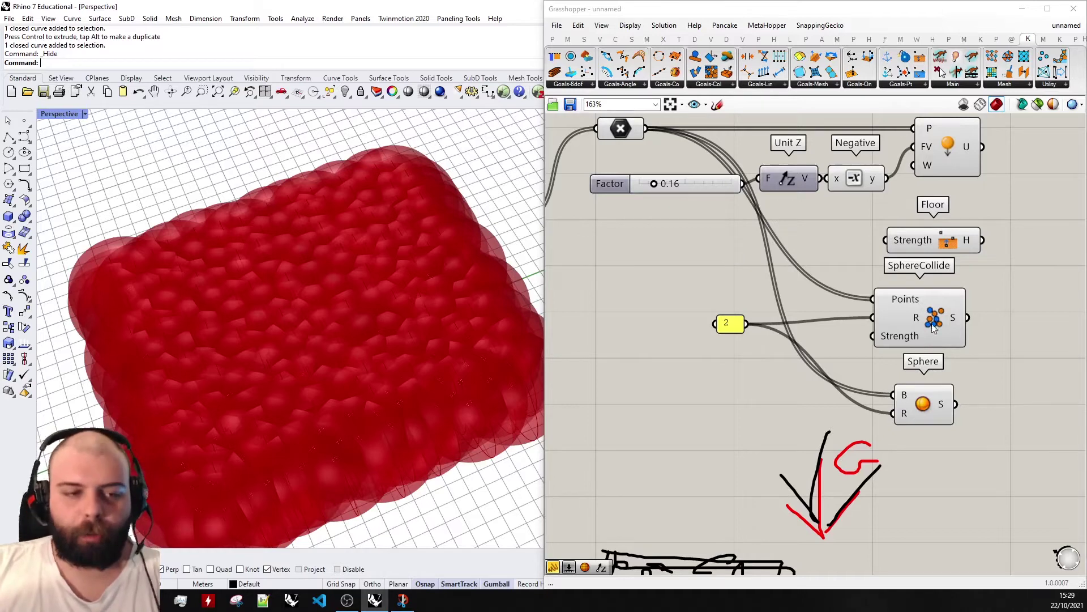
left_click_drag(923, 401, 922, 399)
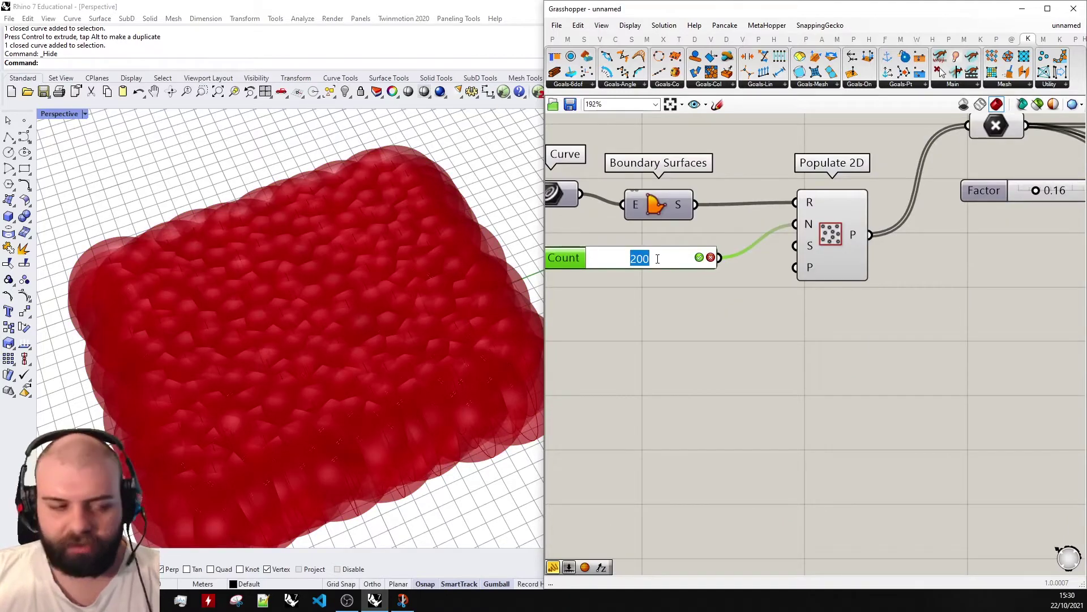
Set the Count slider feeding Populate 2D to 50.
type("50")
key("Return")
scroll(406, 306, "down", 4)
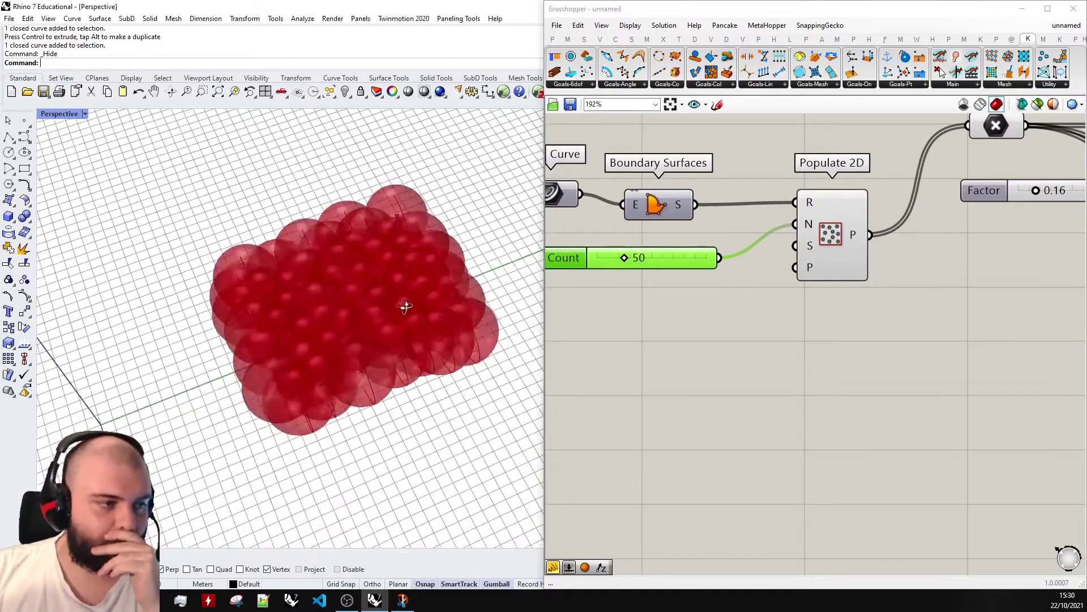
right_click_drag(405, 306, 417, 268)
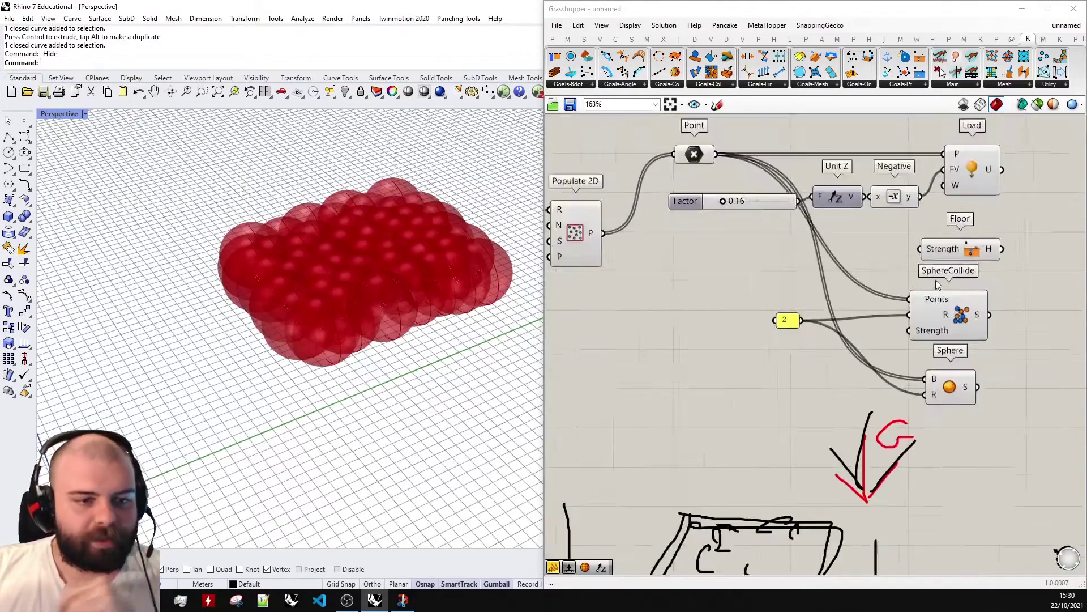
Change the sphere radius panel to .5 and inspect the spacing between the spheres.
scroll(937, 285, "up", 1)
double_click(759, 328)
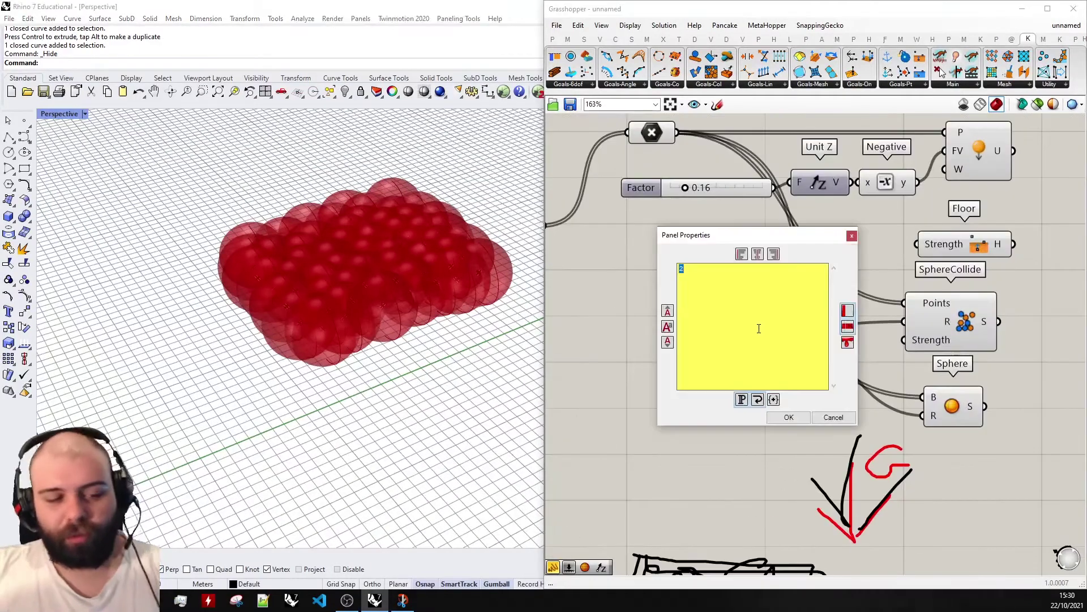
type(".5")
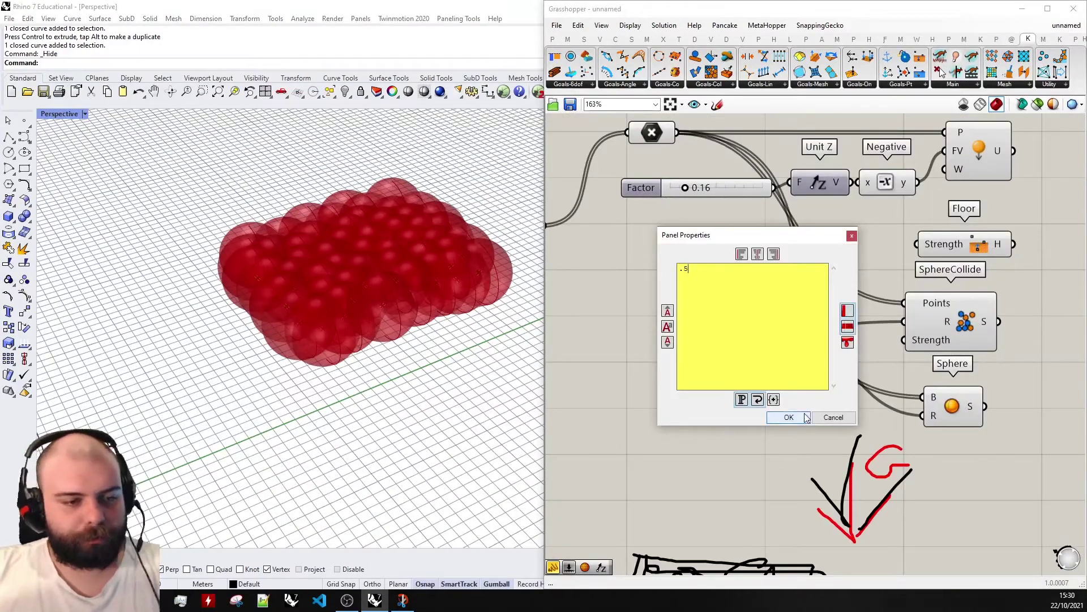
left_click(789, 417)
right_click_drag(454, 253, 439, 301)
scroll(419, 294, "up", 5)
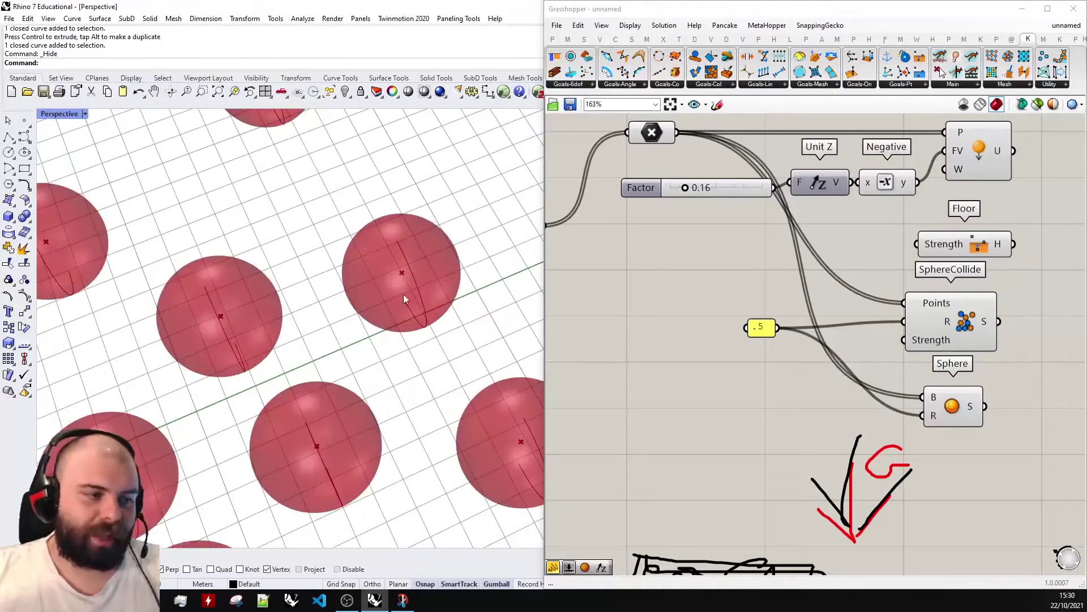
scroll(771, 323, "up", 3)
Set the sphere radius panel to .8 and check how the spheres overlap.
double_click(759, 327)
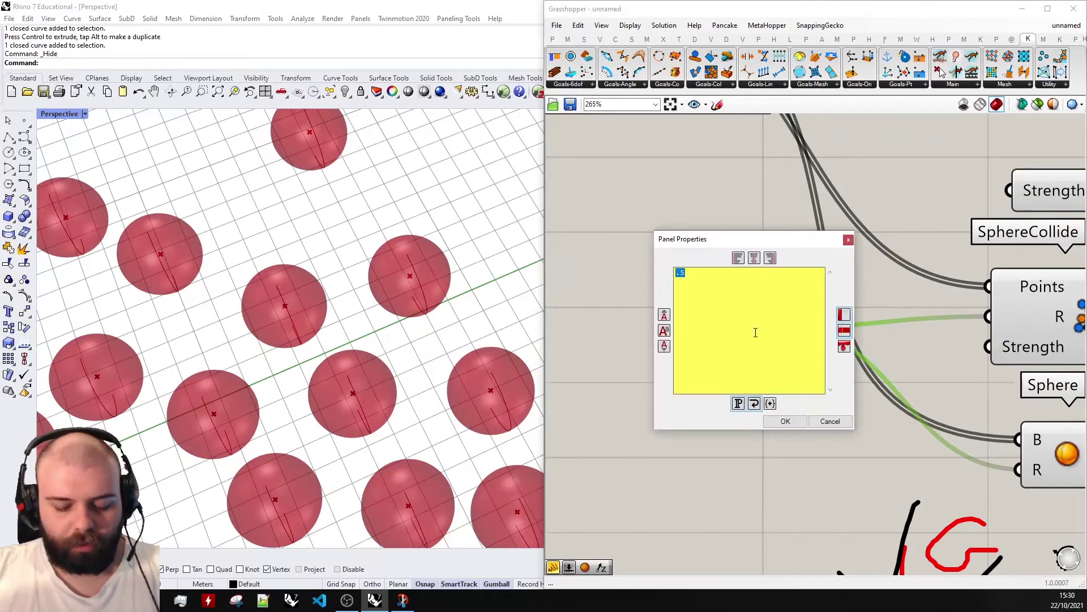
type(".8")
left_click(785, 421)
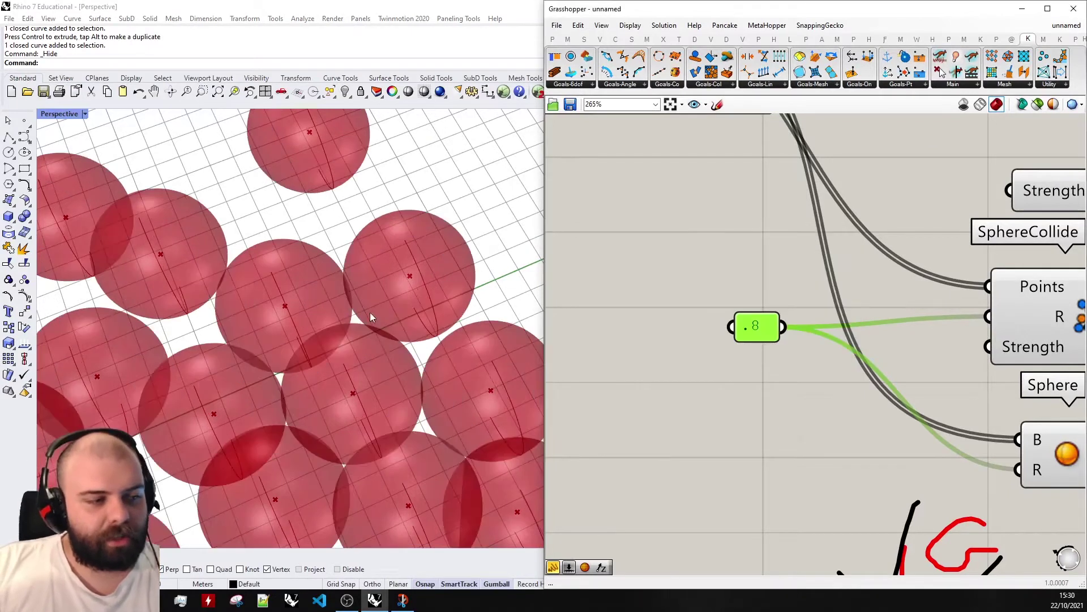
scroll(383, 306, "down", 6)
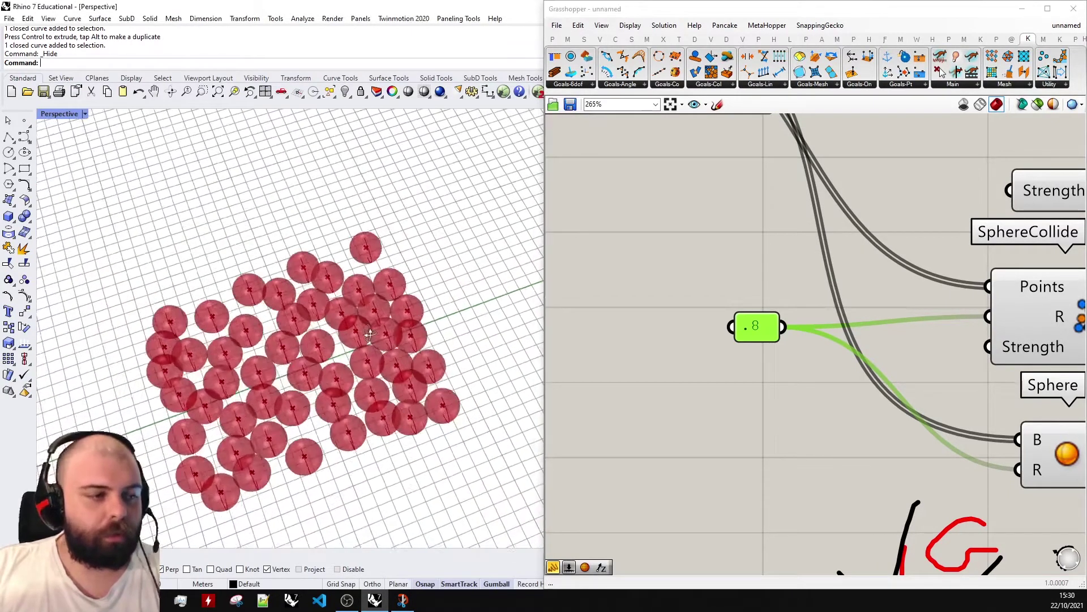
scroll(266, 379, "up", 3)
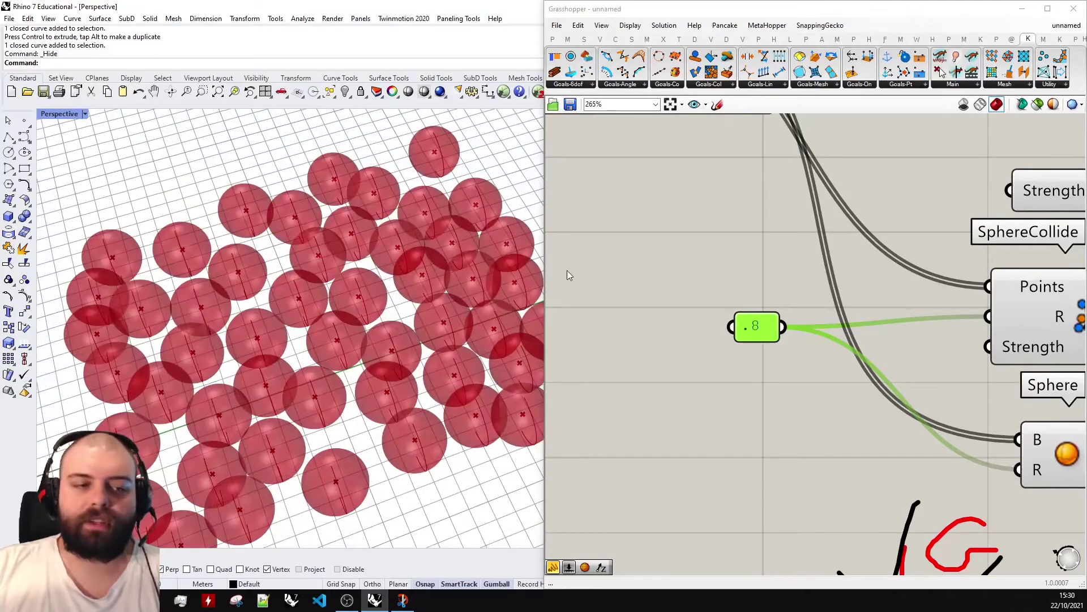
scroll(719, 317, "down", 3)
left_click(725, 285)
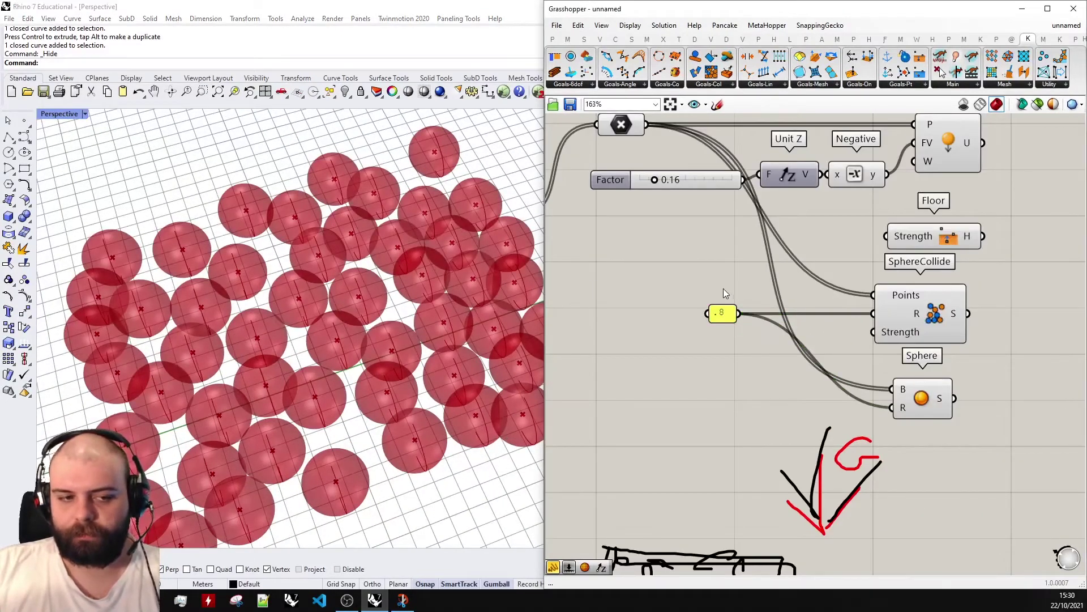
Delete the preview Sphere component below SphereCollide.
scroll(723, 288, "up", 1)
left_click(861, 390)
mouse_move(861, 385)
left_mouse_down()
mouse_move(837, 393)
mouse_move(849, 391)
left_mouse_up()
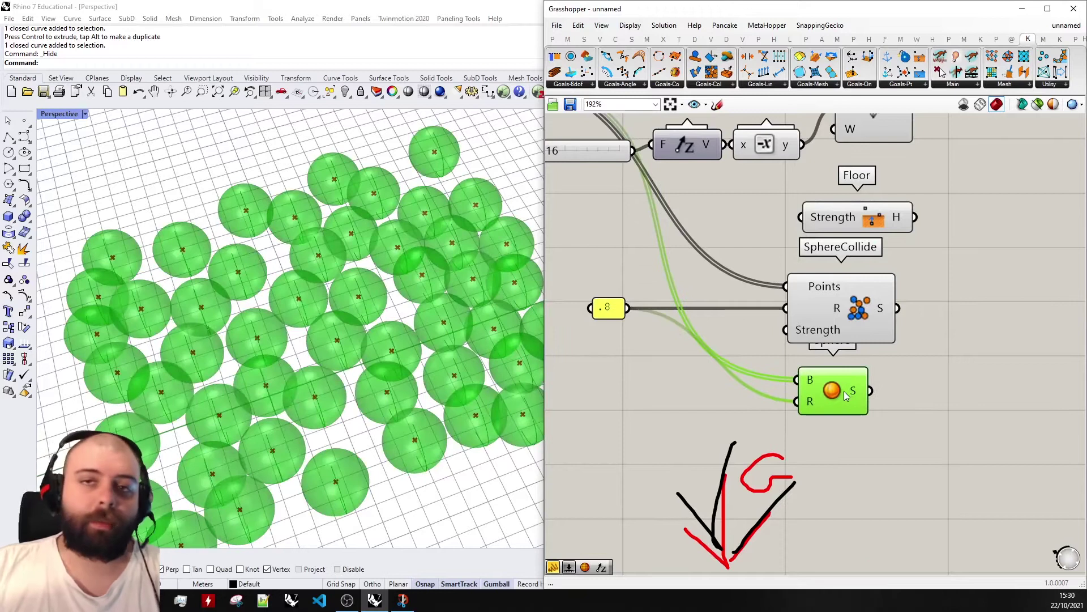
key("Delete")
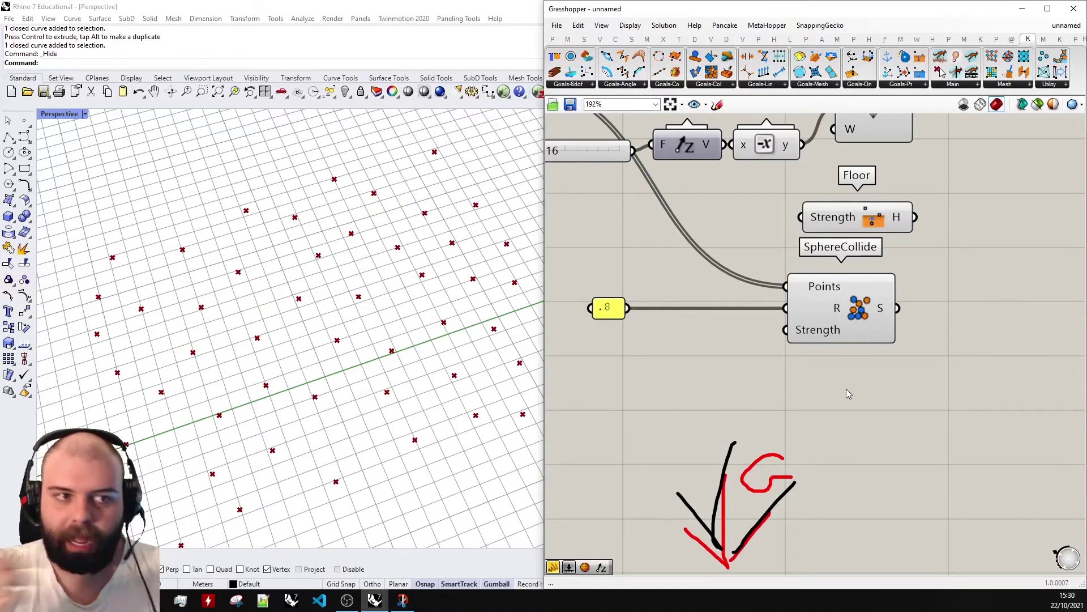
Review the Load, Floor and SphereCollide goals and the radius panel feeding the collision goal.
scroll(818, 389, "down", 4)
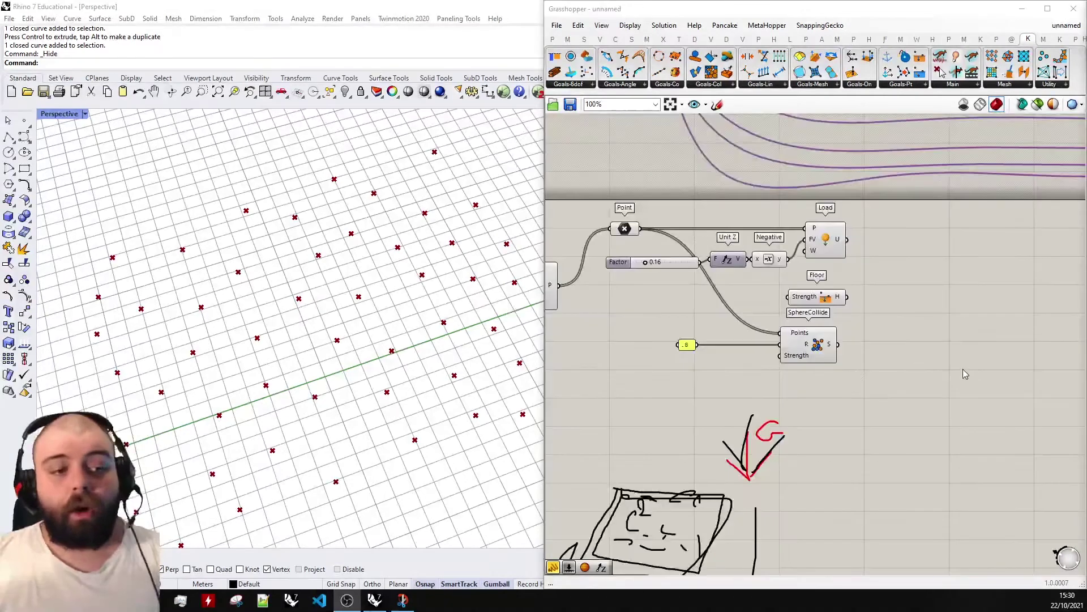
scroll(855, 214, "up", 2)
left_click_drag(800, 398, 809, 397)
left_click(931, 361)
mouse_move(618, 395)
left_mouse_down()
mouse_move(692, 395)
mouse_move(629, 395)
left_mouse_up()
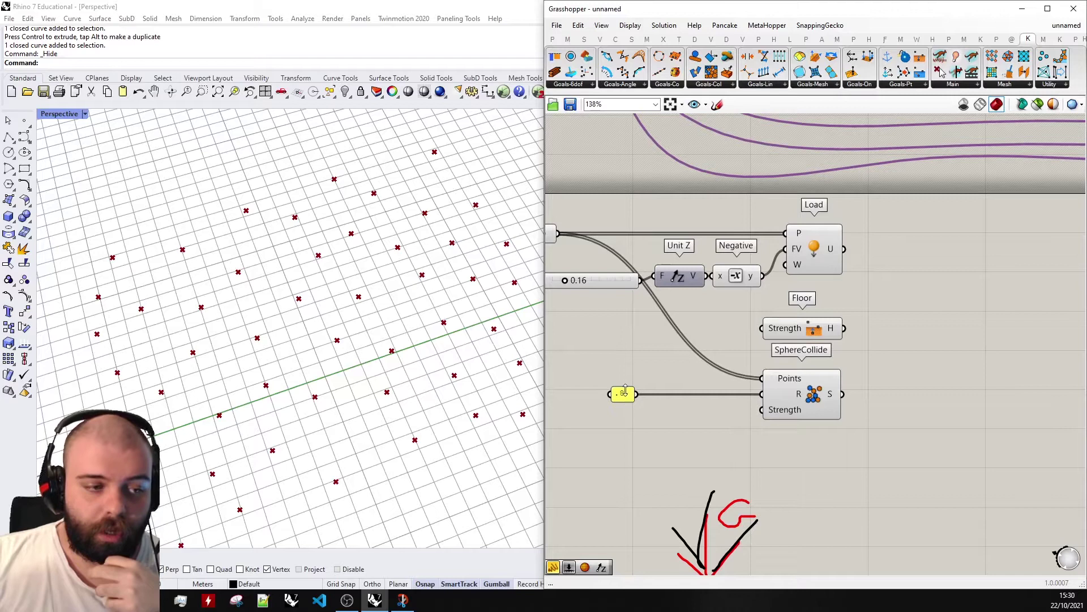
scroll(821, 237, "up", 1)
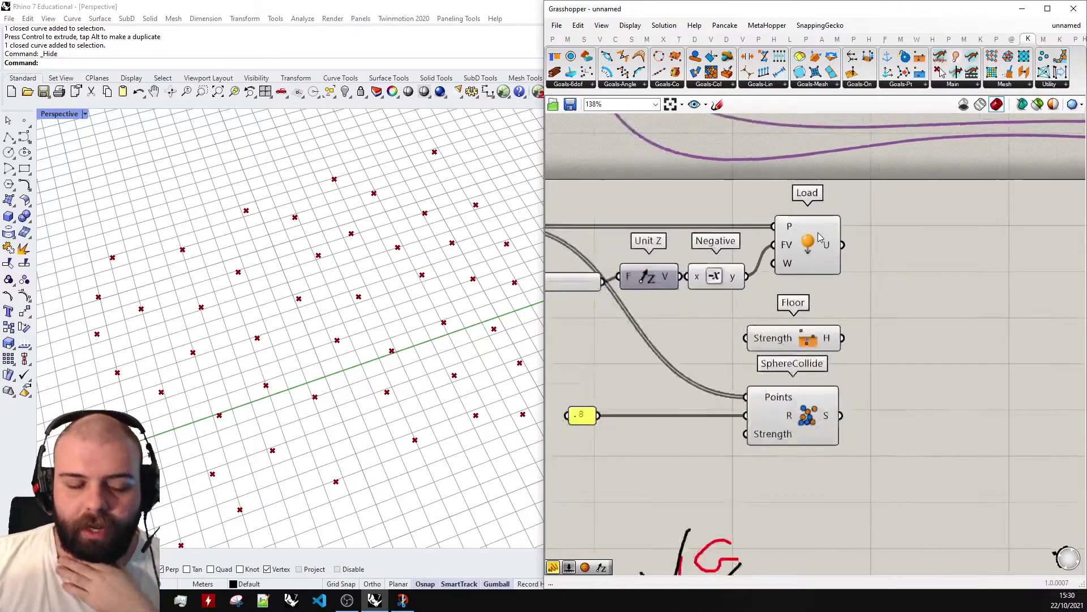
scroll(818, 237, "up", 2)
mouse_move(821, 318)
left_mouse_down()
mouse_move(837, 317)
mouse_move(821, 319)
left_mouse_up()
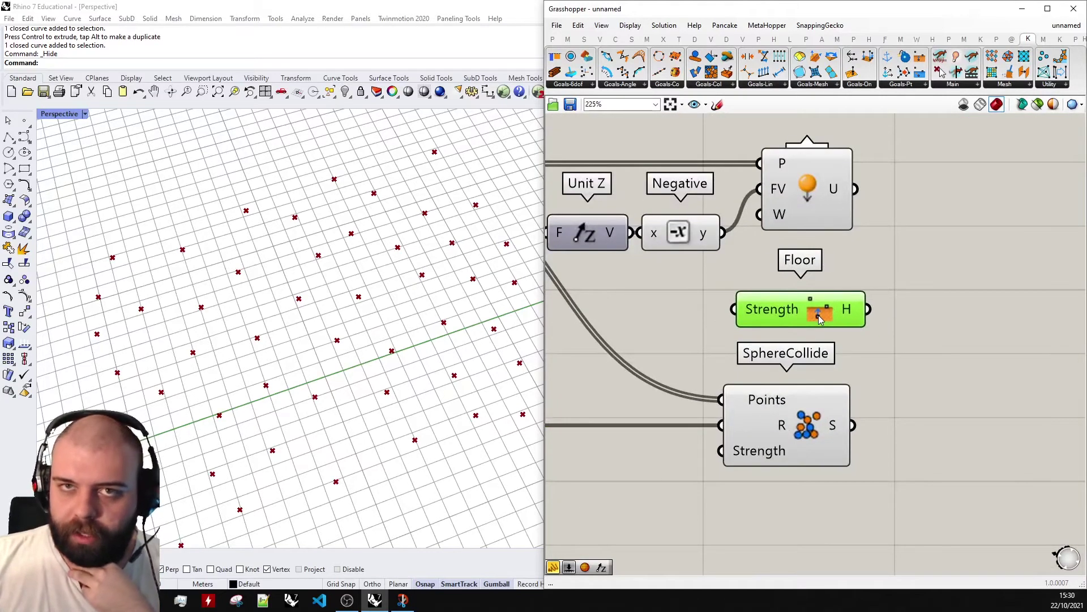
scroll(820, 318, "up", 1)
left_click(823, 385)
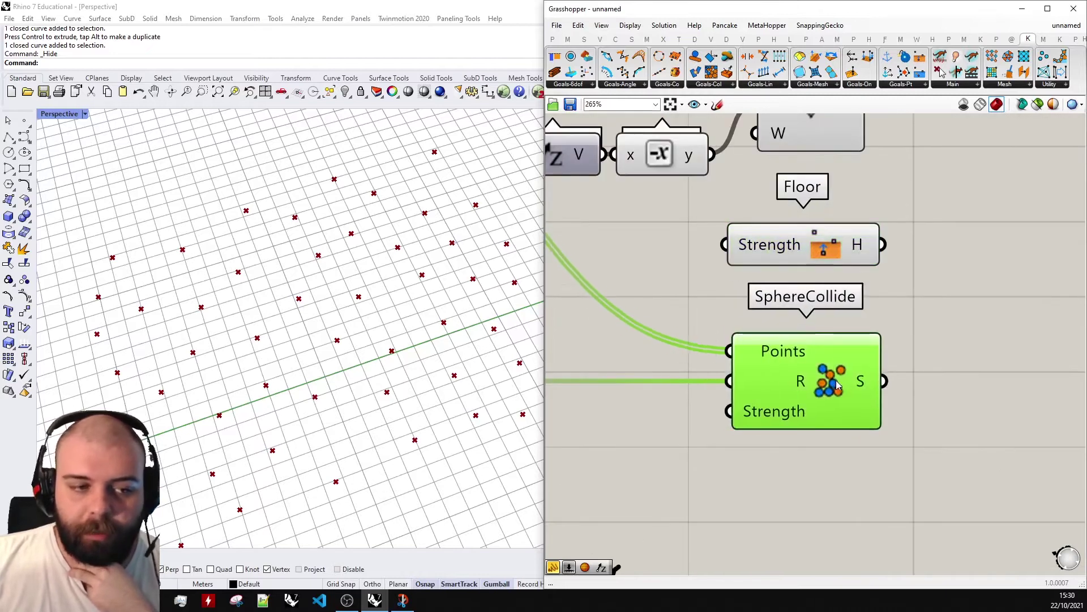
scroll(765, 329, "down", 2)
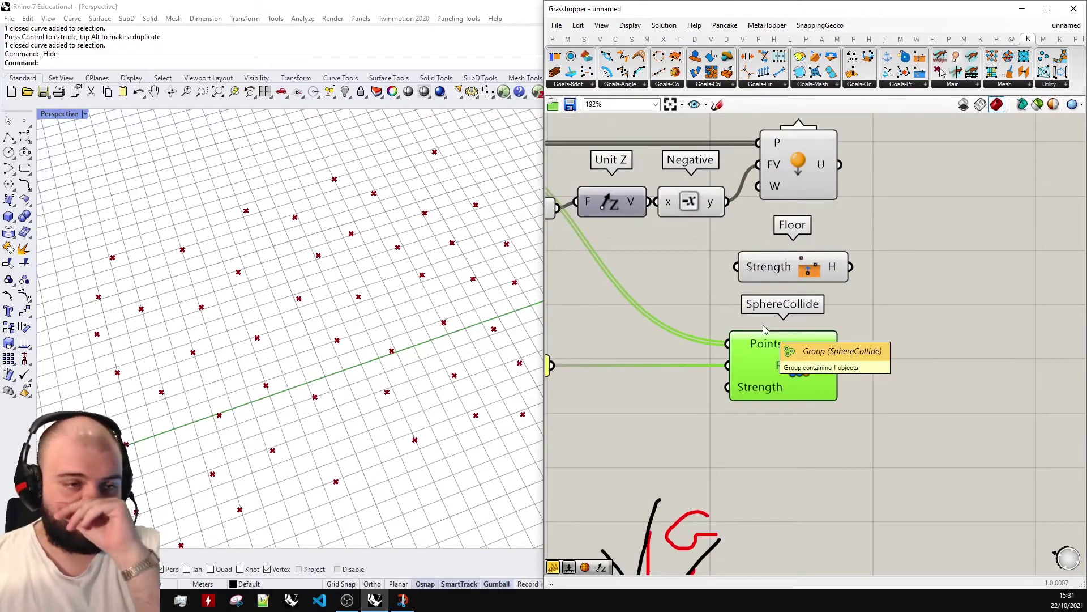
Move the radius panel closer to SphereCollide's R input.
scroll(750, 331, "down", 2)
scroll(615, 356, "up", 2)
left_click_drag(604, 355, 706, 358)
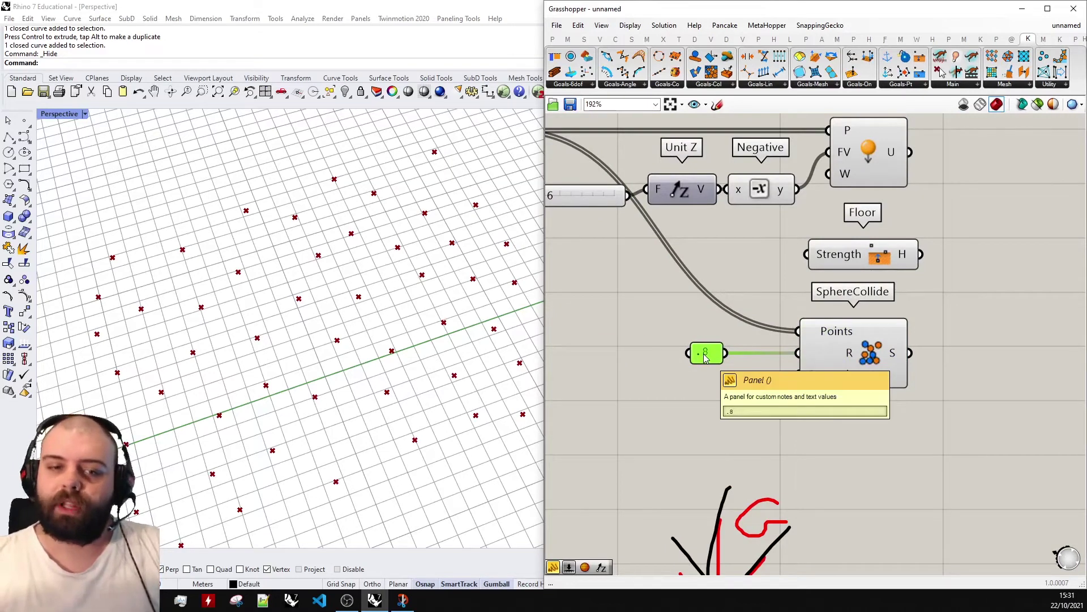
Place a Kangaroo2 BouncySolver component beside the Load, Floor and SphereCollide goals, leaving room for their wires.
scroll(749, 322, "down", 4)
scroll(802, 294, "up", 3)
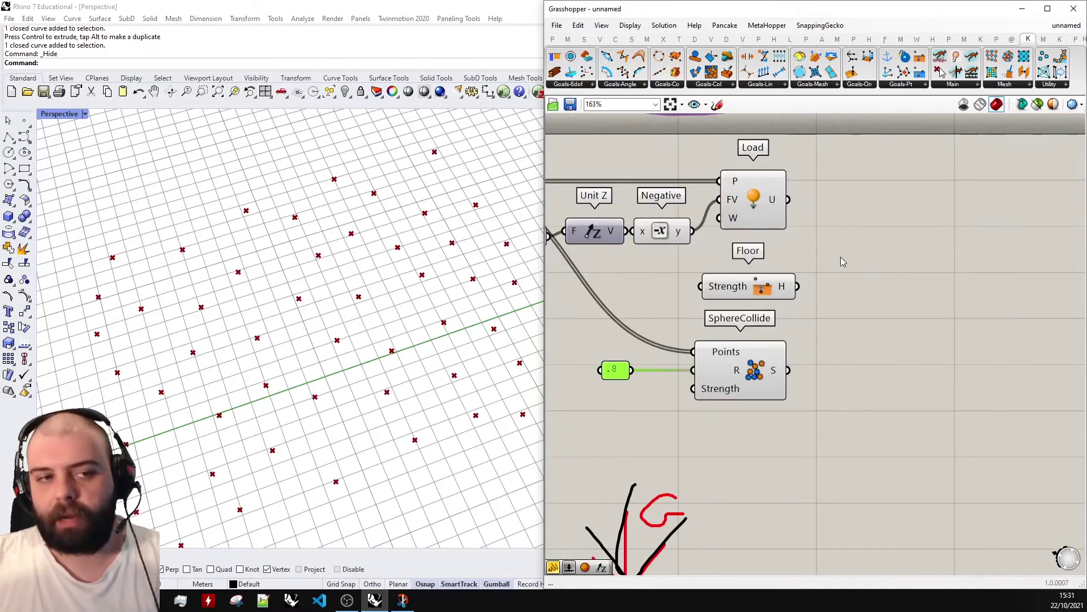
left_click(953, 88)
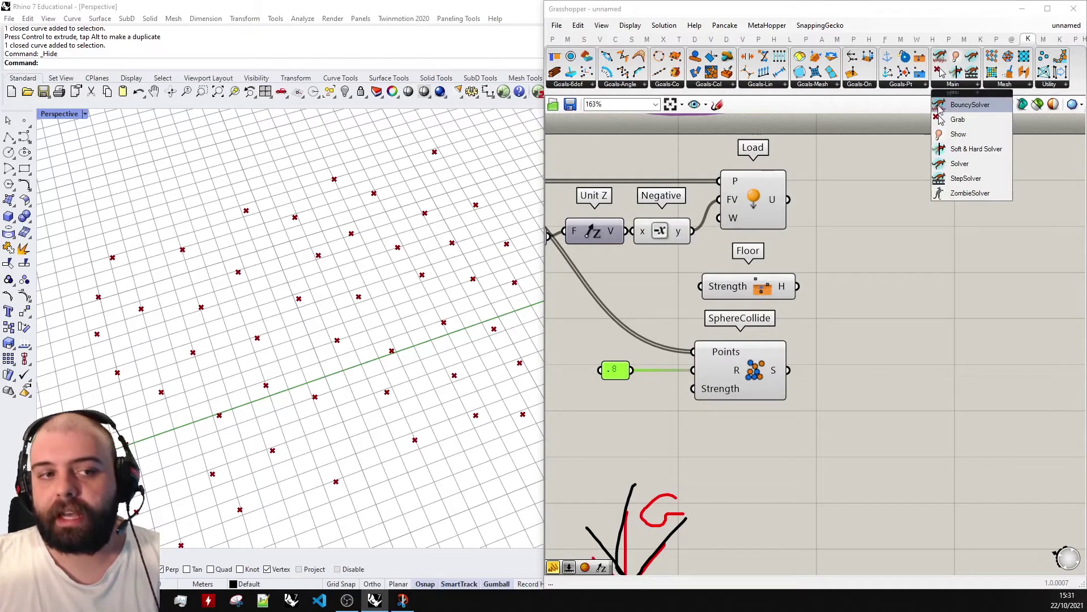
left_click_drag(940, 111, 974, 254)
scroll(837, 266, "down", 2)
scroll(932, 242, "up", 2)
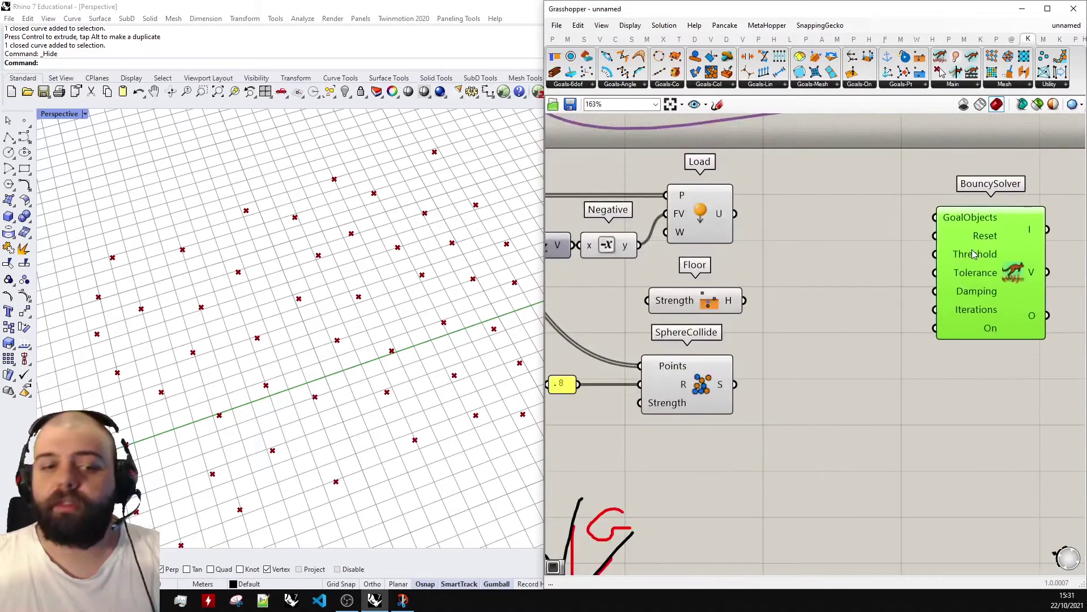
mouse_move(974, 254)
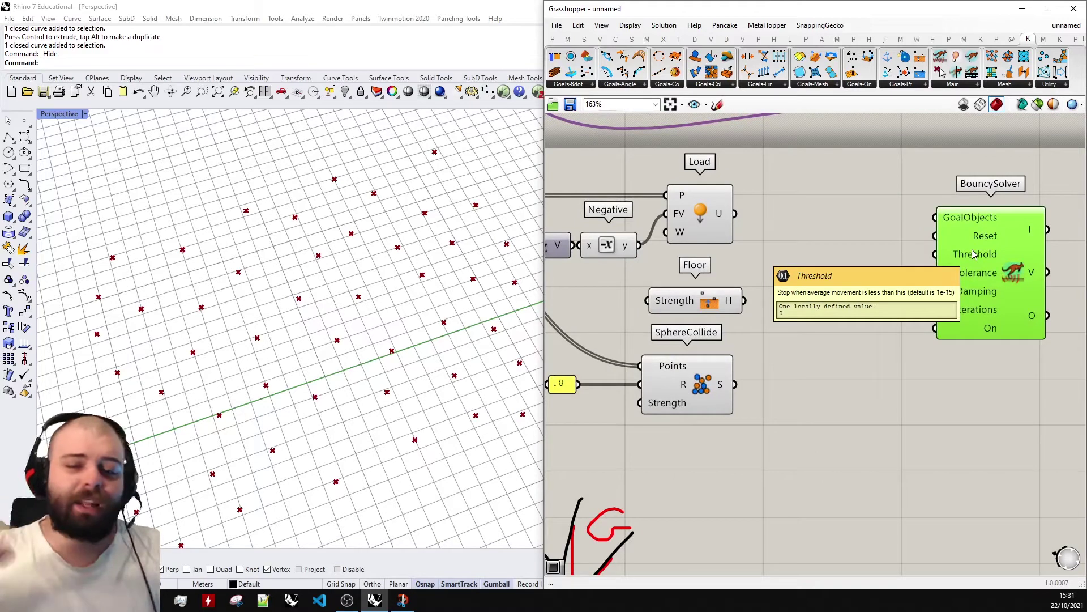
Inspect the outputs of Load, Floor and SphereCollide with a temporary panel and delete the panel.
left_click(552, 39)
left_click_drag(742, 74, 861, 181)
left_click_drag(735, 213, 783, 177)
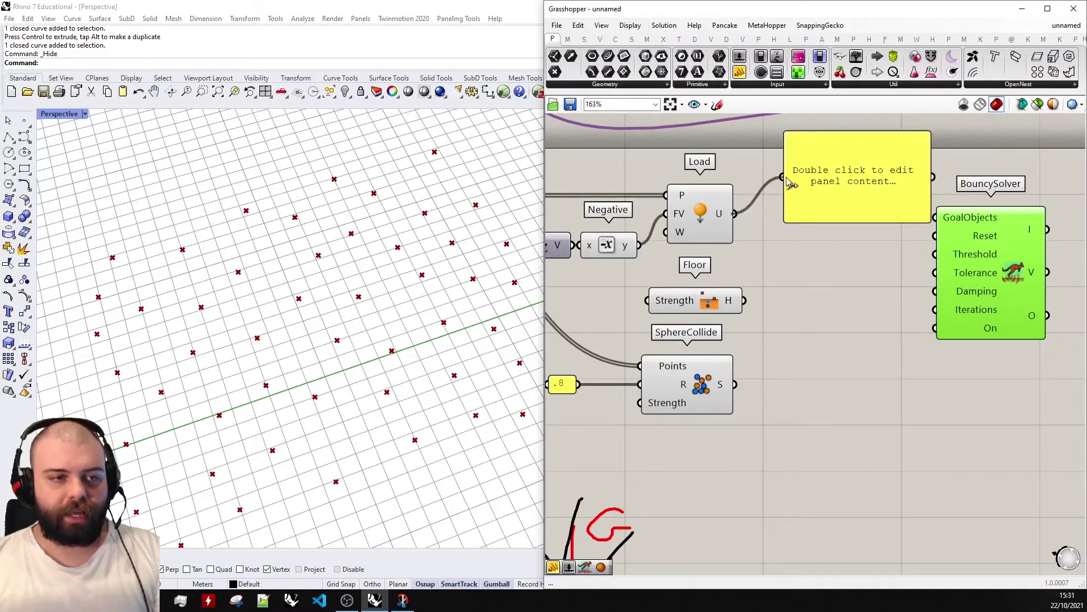
left_click_drag(743, 300, 790, 214)
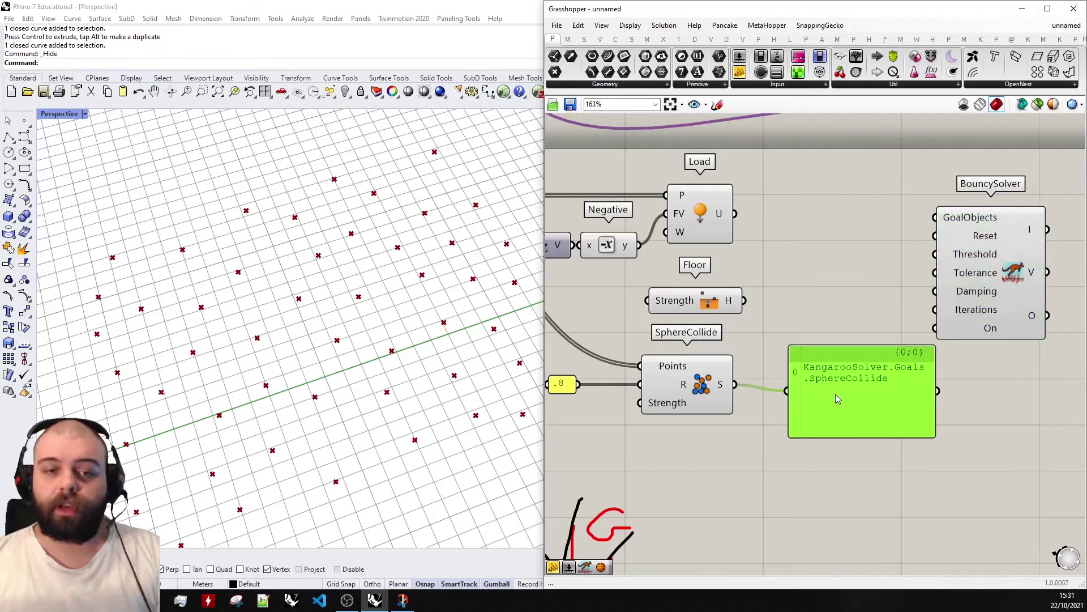
key("Delete")
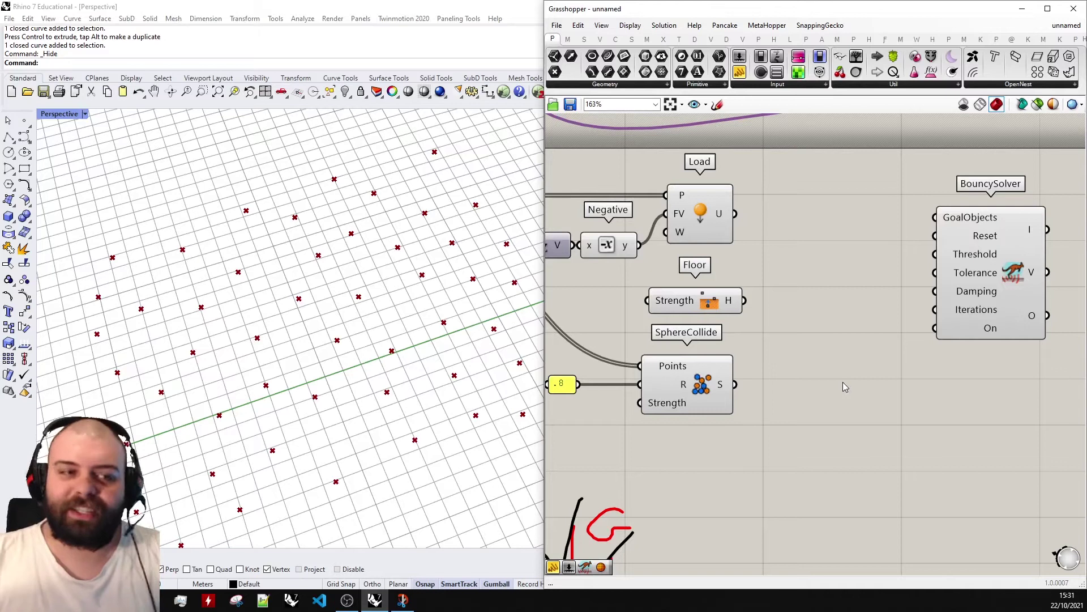
Connect the outputs of Load, Floor and SphereCollide together into BouncySolver's GoalObjects input.
scroll(838, 199, "down", 3)
scroll(731, 200, "up", 2)
left_click(666, 226)
scroll(694, 227, "down", 1)
left_click_drag(692, 225, 893, 229)
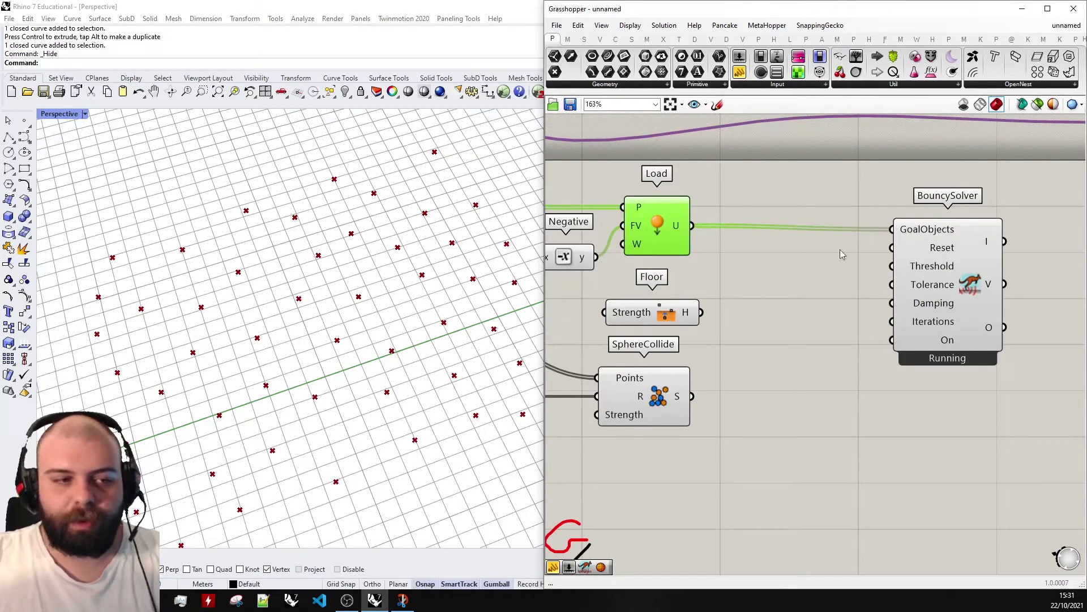
left_click_drag(702, 312, 893, 229, "shift")
left_click_drag(692, 396, 892, 229)
scroll(745, 232, "down", 3)
scroll(428, 247, "down", 5)
right_click_drag(426, 246, 436, 173)
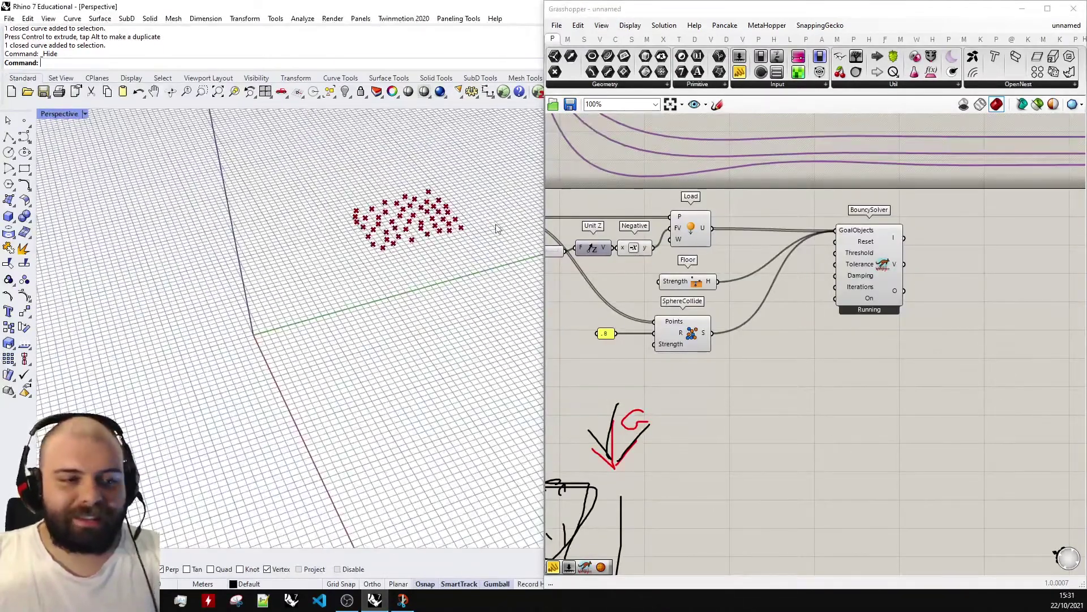
Add a Button component and connect it to BouncySolver's Reset input.
scroll(844, 225, "up", 3)
mouse_move(844, 229)
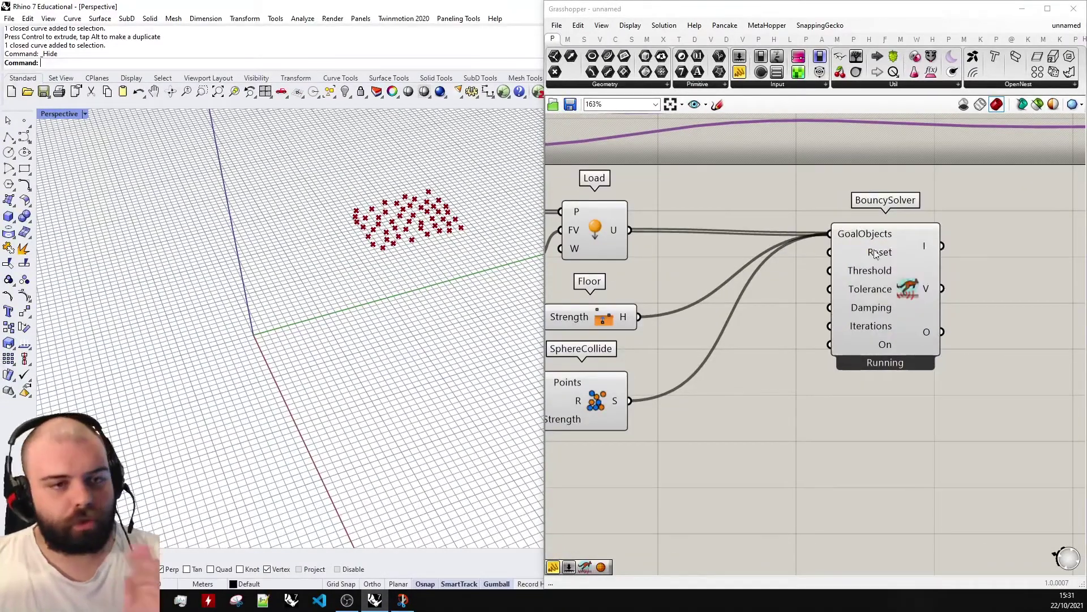
mouse_move(870, 274)
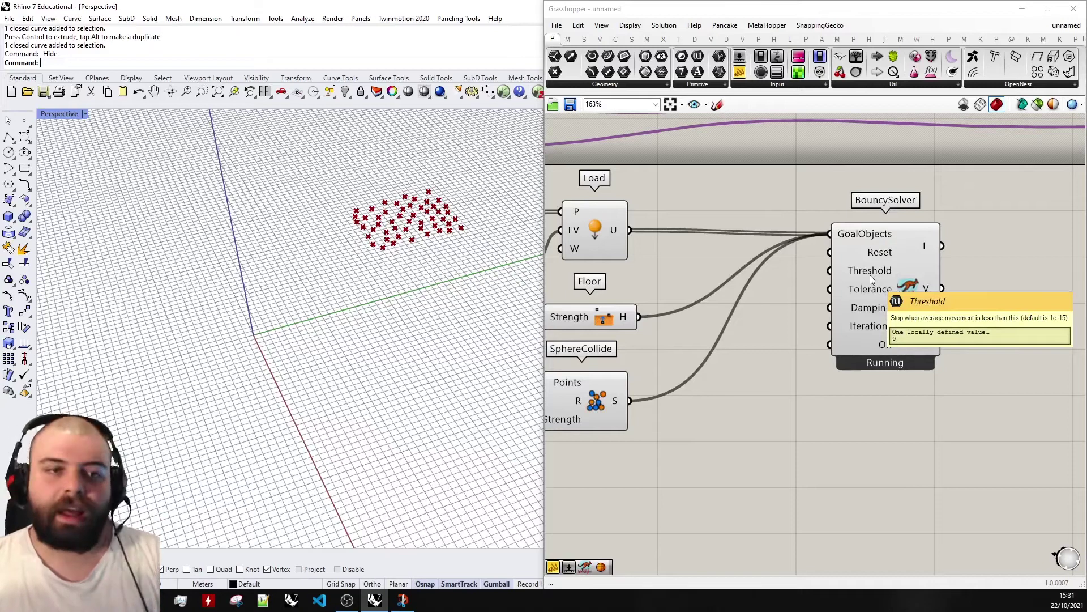
scroll(870, 274, "up", 1)
left_click(926, 274)
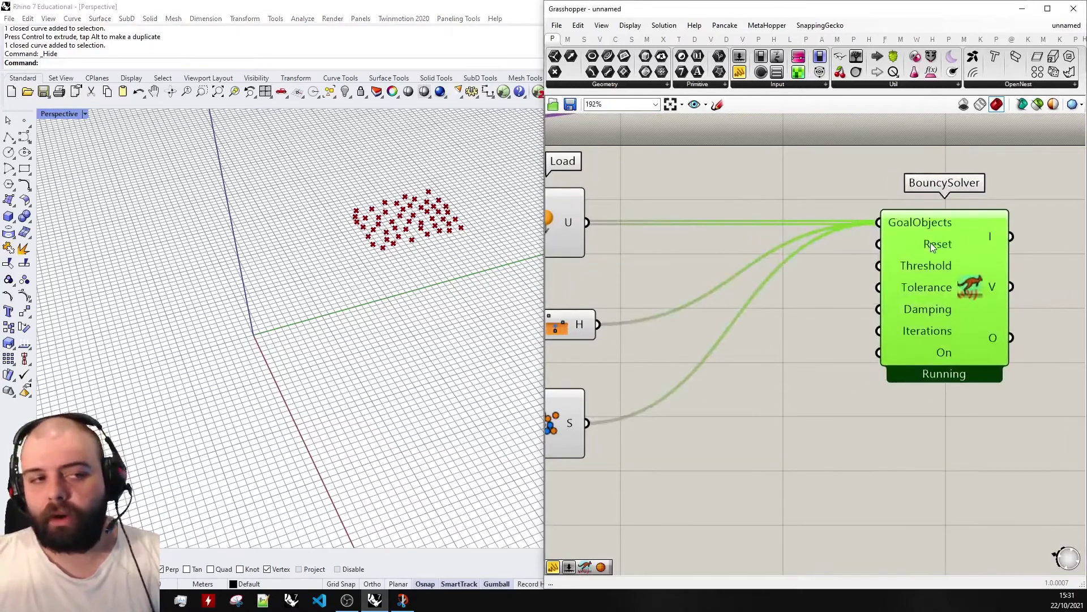
double_click(789, 186)
type("button")
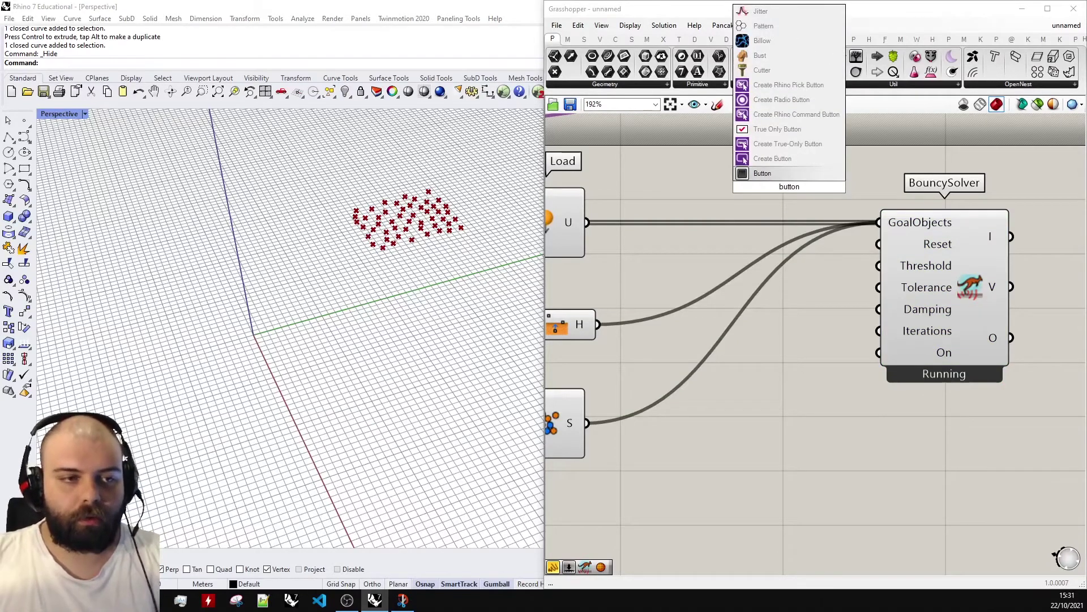
left_click(787, 172)
left_click_drag(776, 195, 684, 349)
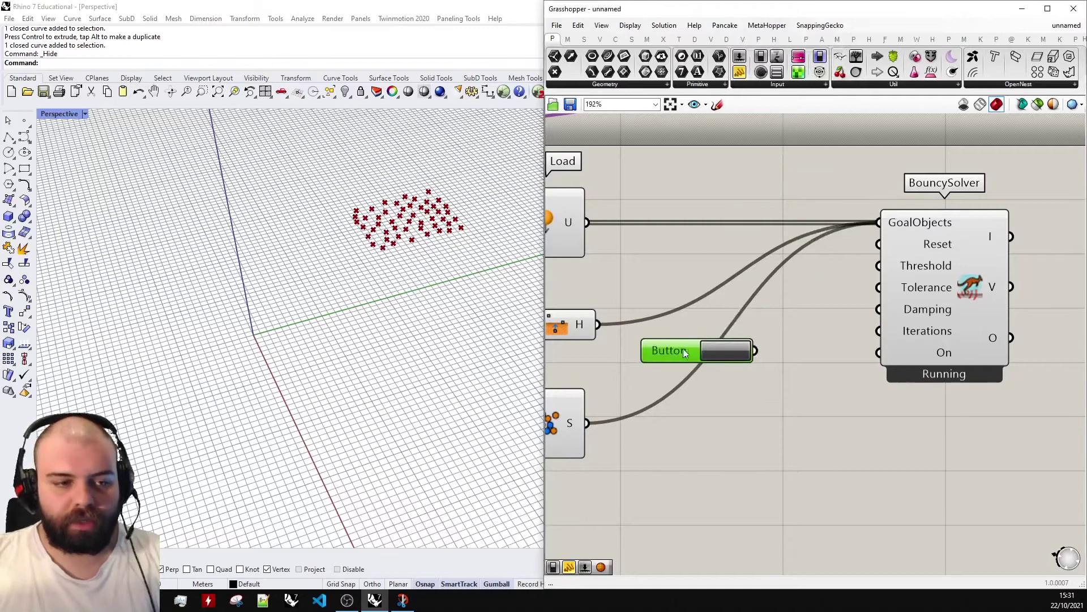
left_click_drag(755, 351, 878, 244)
Reset the simulation repeatedly and watch how the points fall, hit the floor and spread out.
left_click(736, 352)
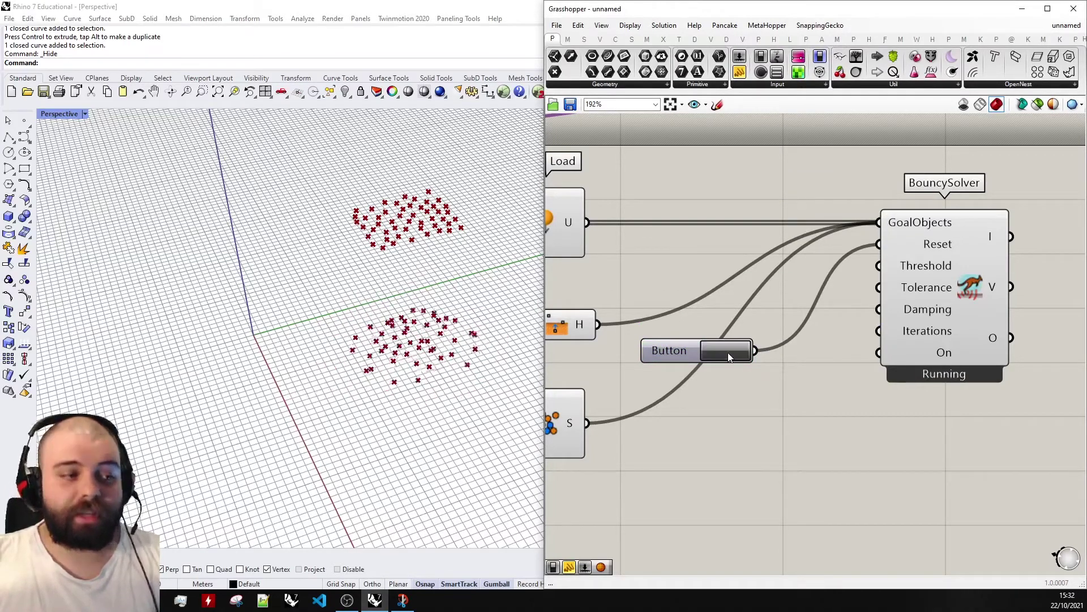
left_click(728, 352)
left_click(729, 352)
left_click(729, 353)
right_click_drag(383, 369, 438, 334)
left_click(729, 353)
scroll(731, 354, "down", 3)
left_click_drag(691, 469, 600, 223)
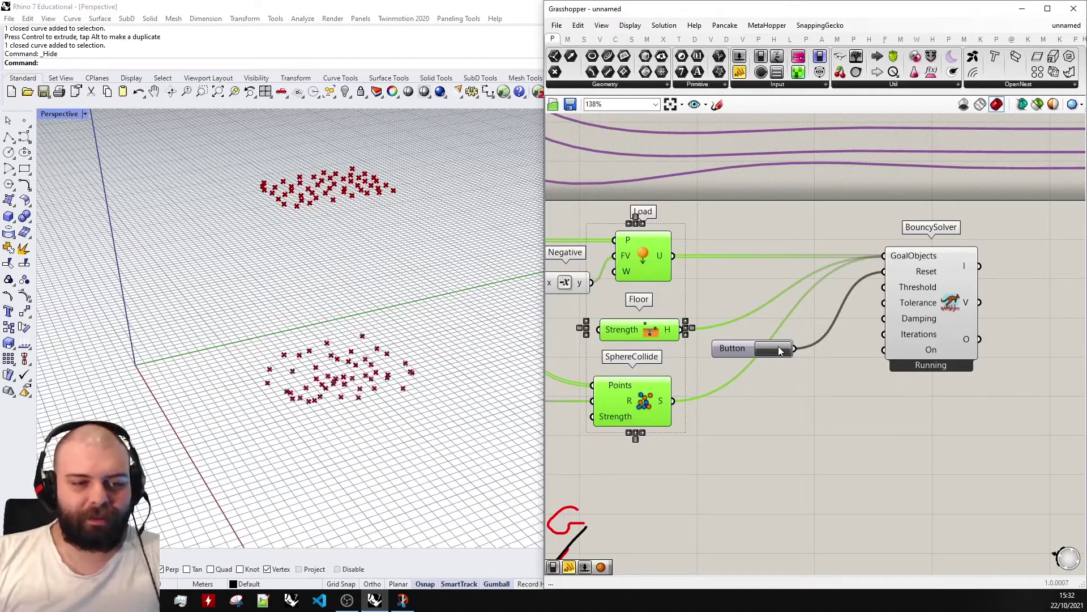
left_click(807, 346)
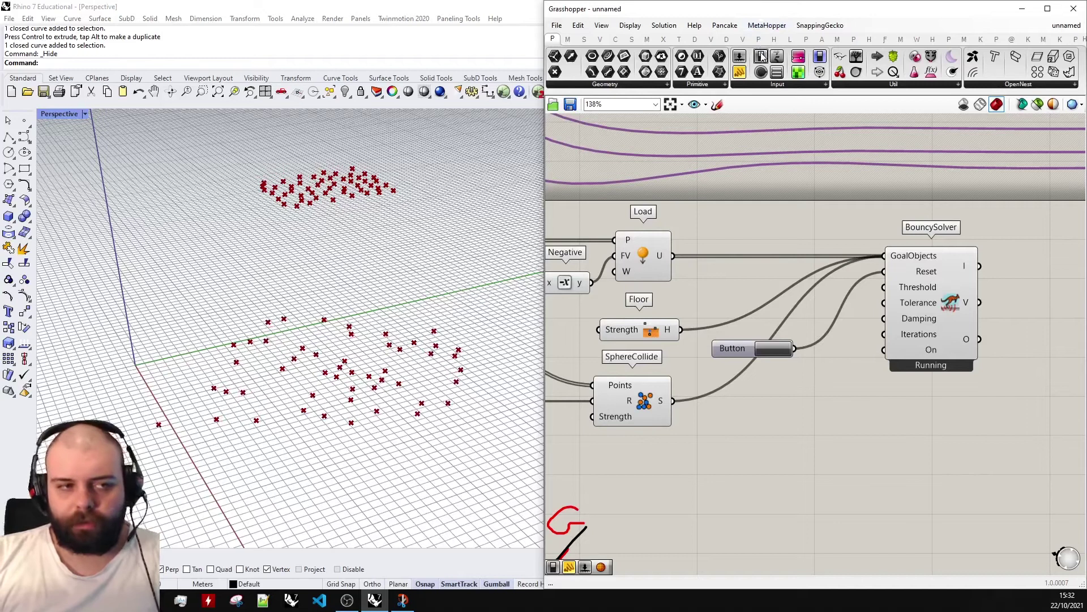
Add a Boolean Toggle set to False and connect it to BouncySolver's On input.
scroll(945, 368, "up", 3)
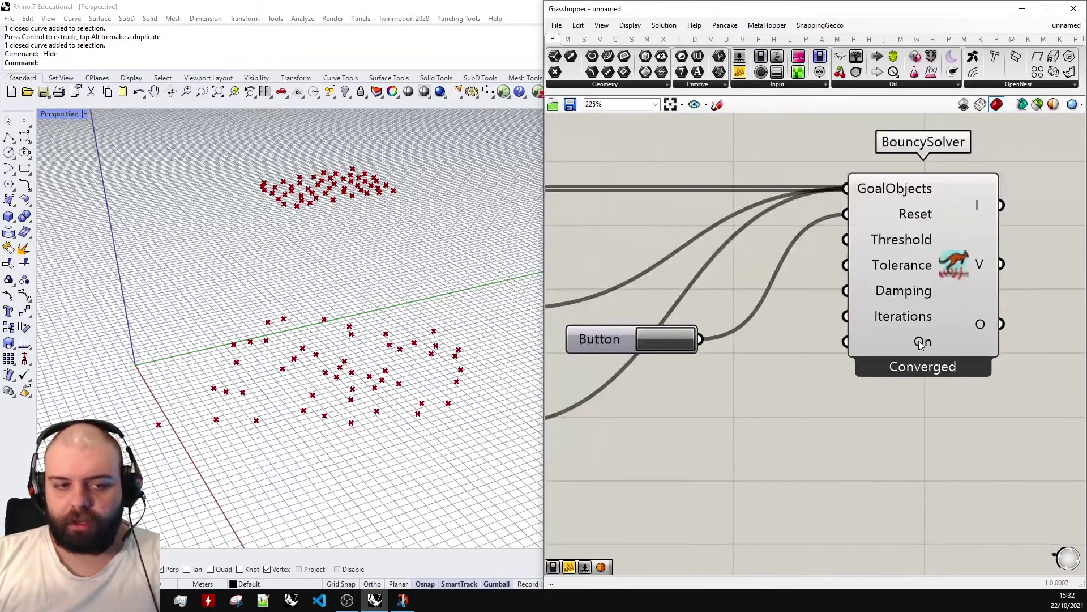
scroll(954, 311, "down", 2)
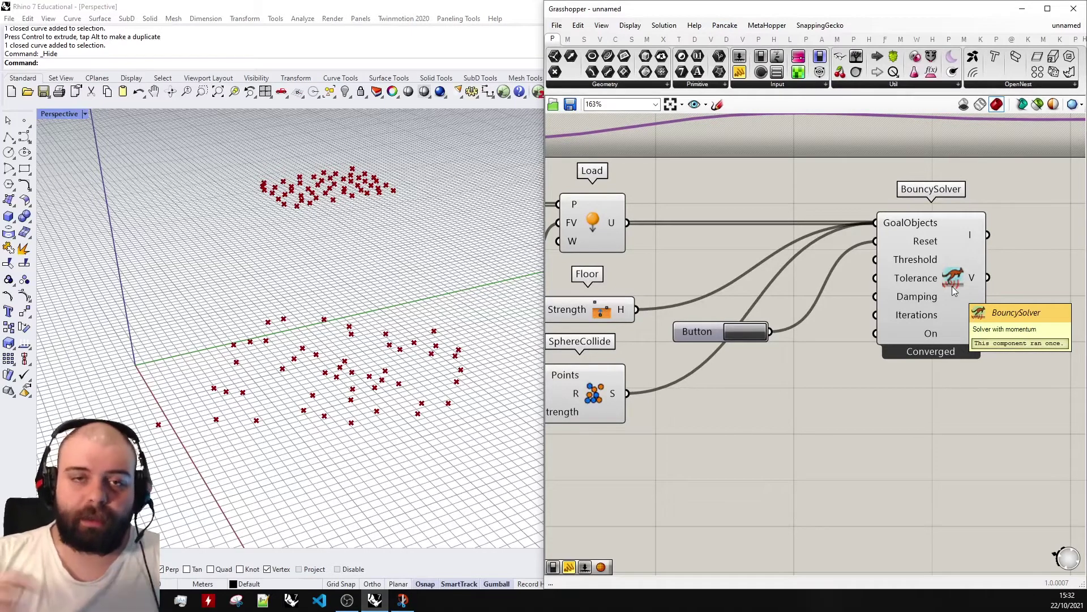
left_click_drag(761, 57, 748, 399)
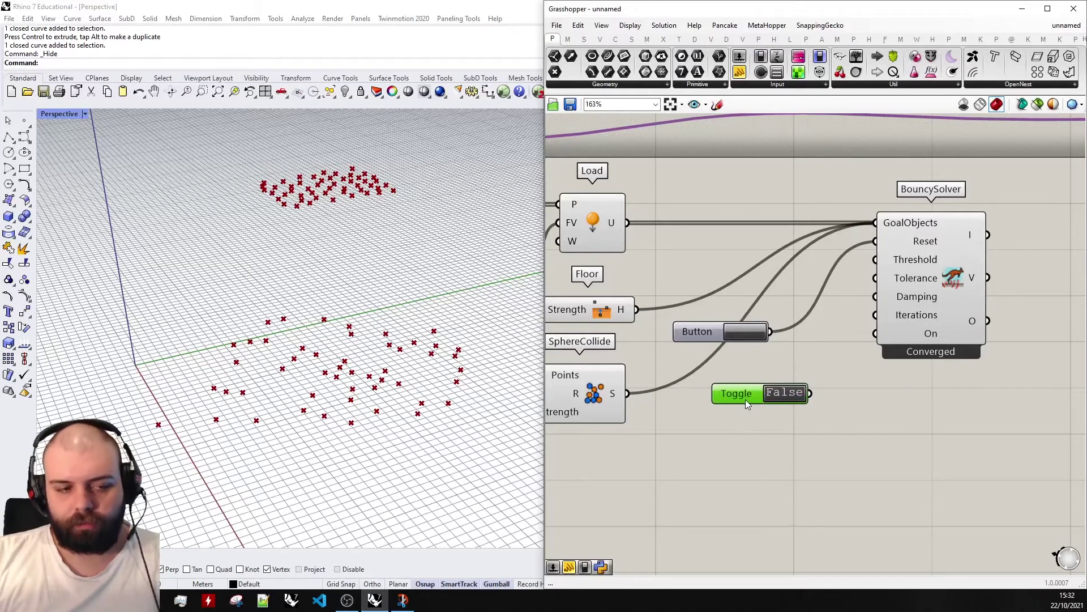
left_click_drag(811, 392, 876, 334)
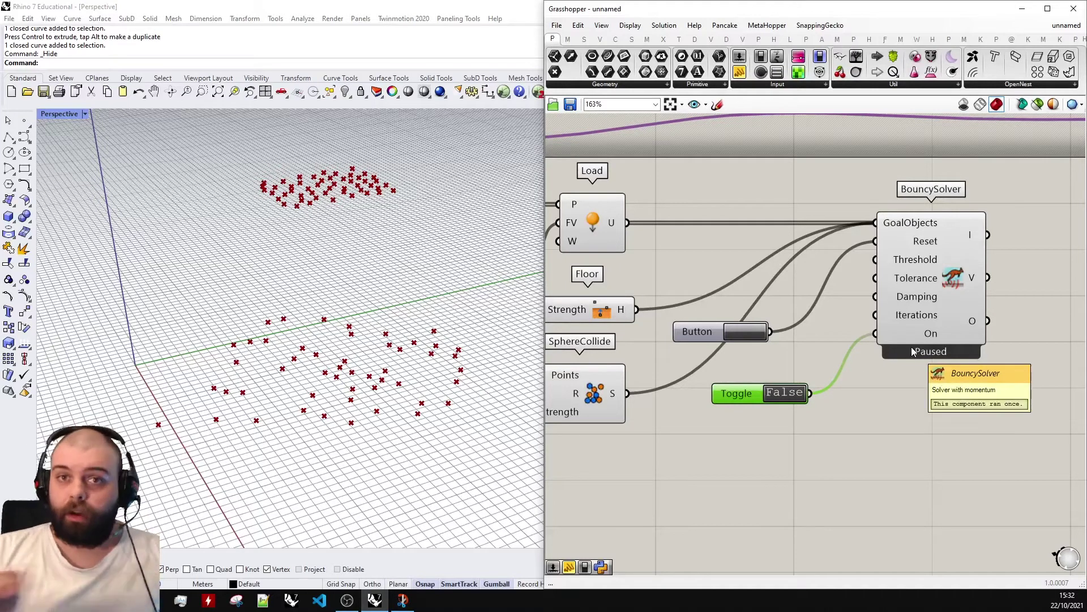
Reset the paused simulation, switch the toggle to True and restart the fall.
left_click(749, 333)
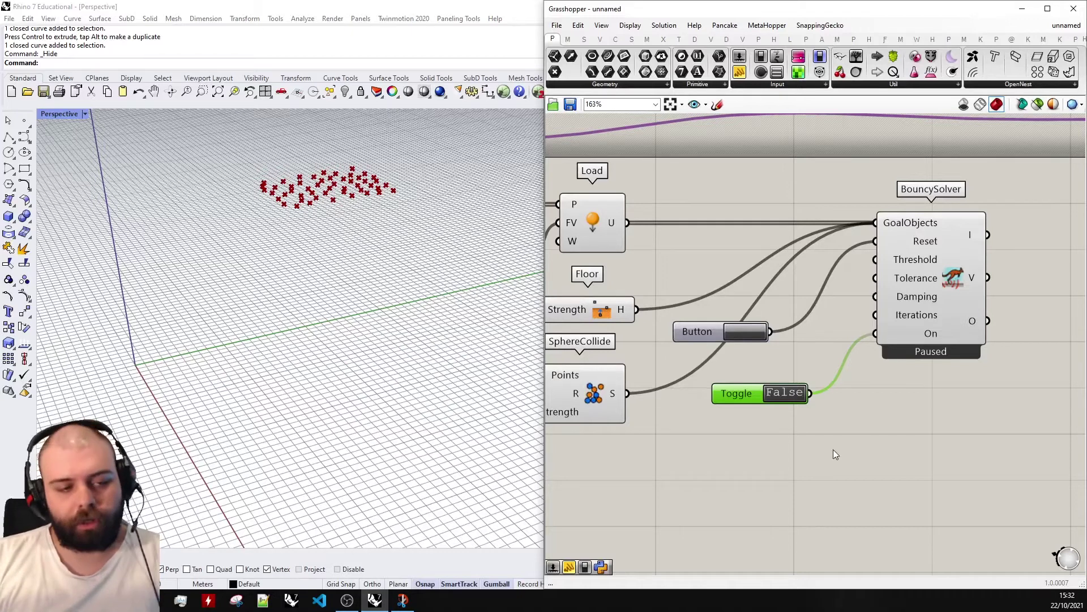
left_click(790, 392)
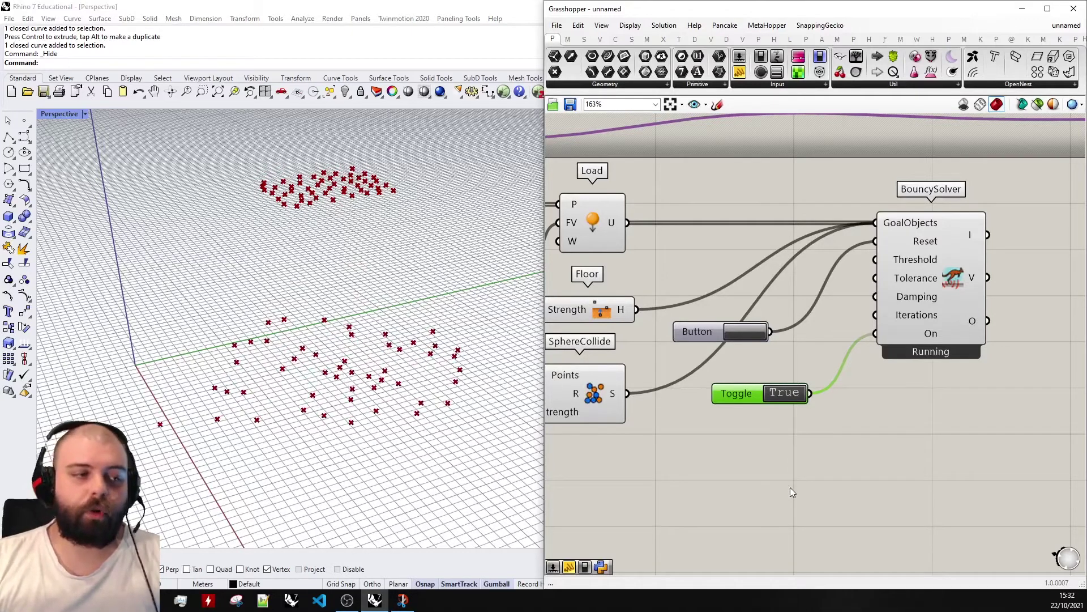
left_click(753, 334)
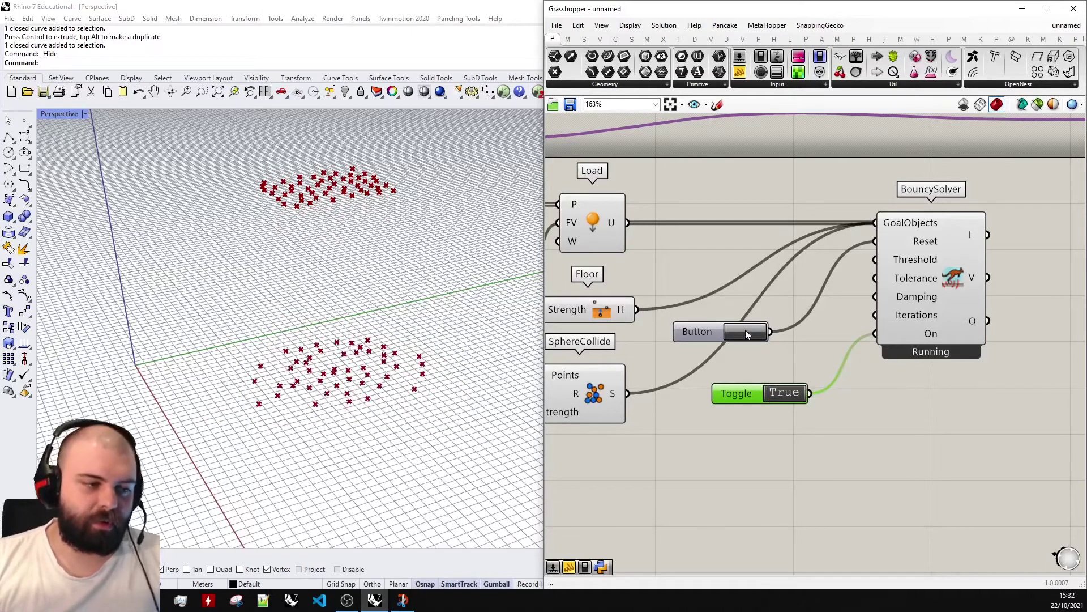
Set the Factor slider feeding Unit Z to 0.25 to strengthen gravity.
scroll(745, 330, "down", 5)
scroll(711, 290, "up", 5)
left_click_drag(660, 277, 666, 278)
Set the radius panel feeding SphereCollide to 1.
scroll(813, 409, "up", 3)
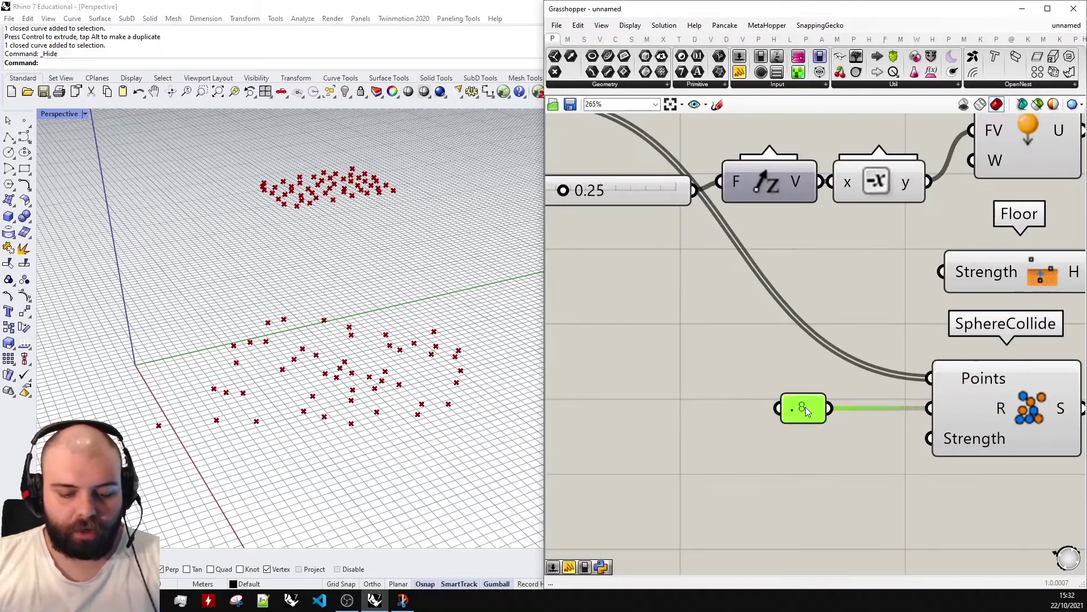
double_click(813, 409)
left_click(823, 496)
scroll(721, 351, "down", 3)
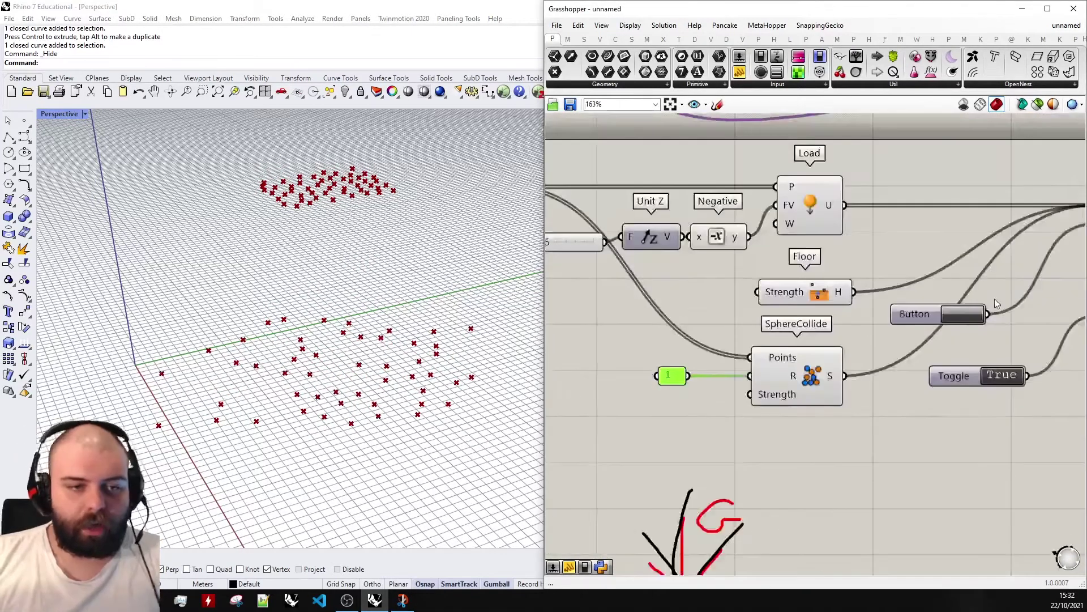
Pause the falling-sphere simulation by switching BouncySolver's toggle to False.
scroll(315, 334, "down", 4)
right_click_drag(315, 335, 311, 328)
scroll(714, 340, "down", 5)
scroll(847, 346, "up", 5)
double_click(715, 375)
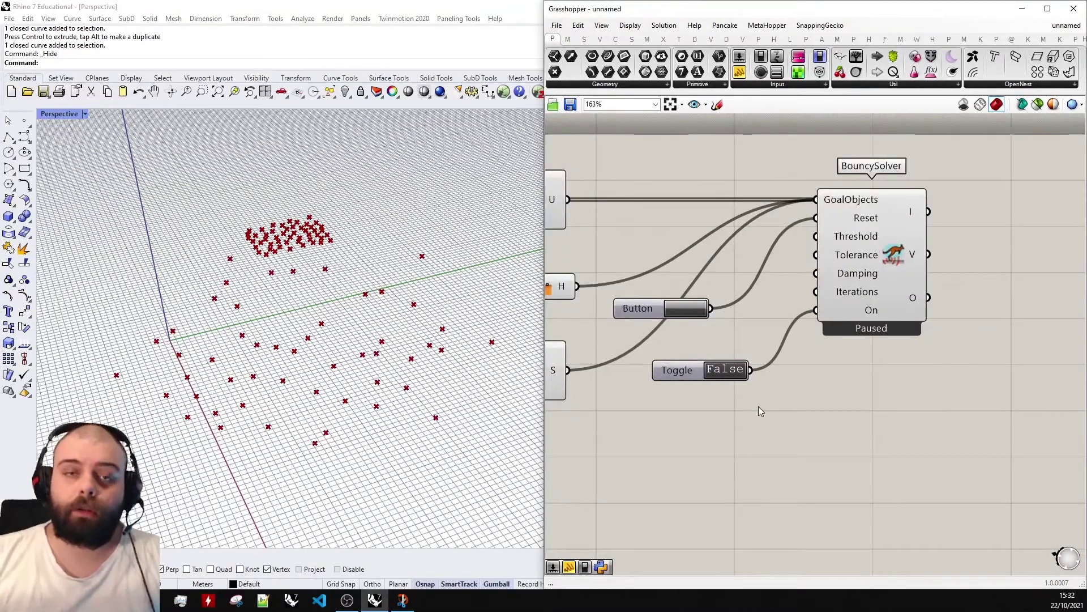
Set the Factor slider feeding Unit Z to 0.54 to increase gravity.
scroll(996, 331, "down", 5)
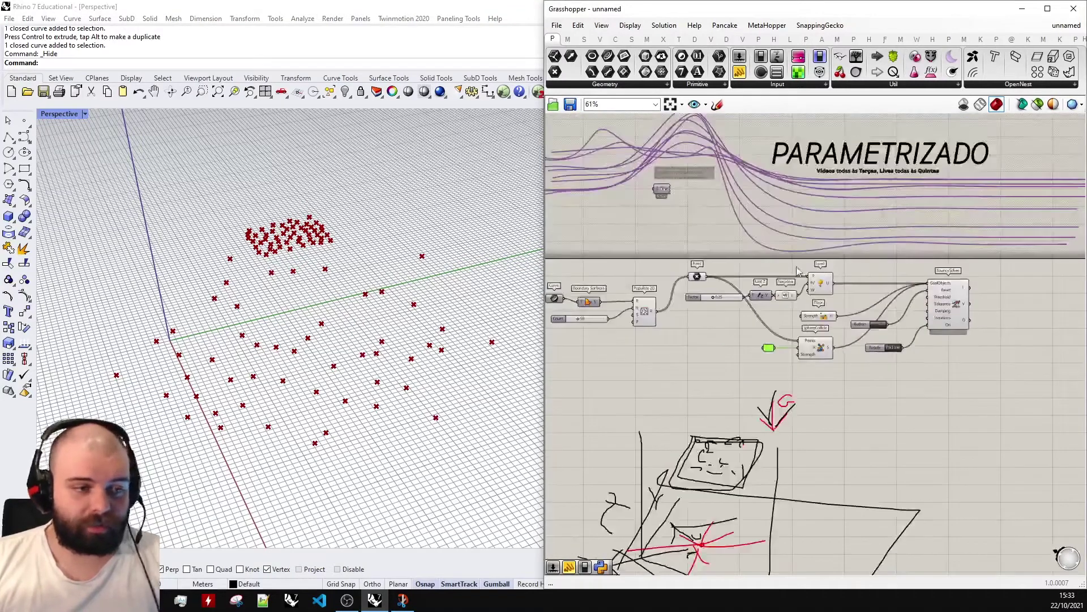
scroll(775, 283, "up", 4)
left_click_drag(640, 313, 661, 312)
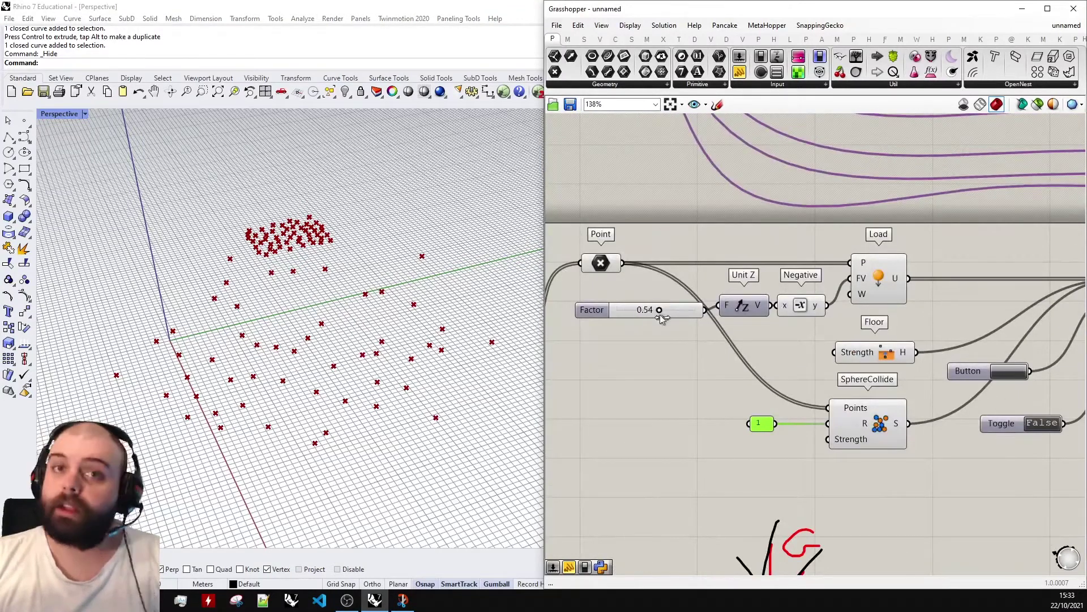
Reset the simulation with the stronger gravity and switch the toggle to True to run the fall.
scroll(904, 387, "down", 3)
scroll(904, 387, "up", 2)
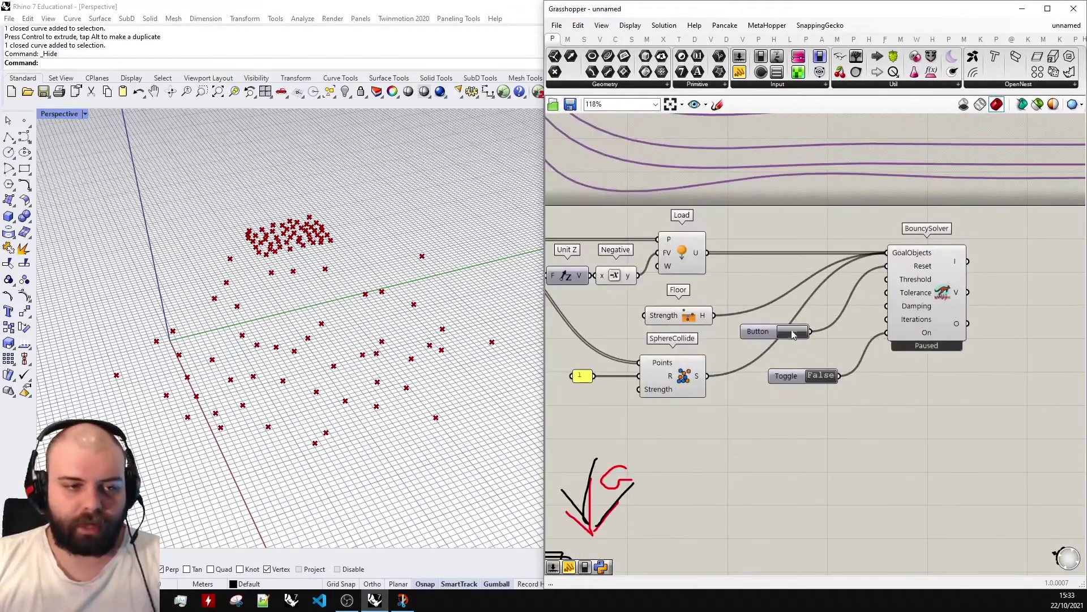
left_click(816, 375)
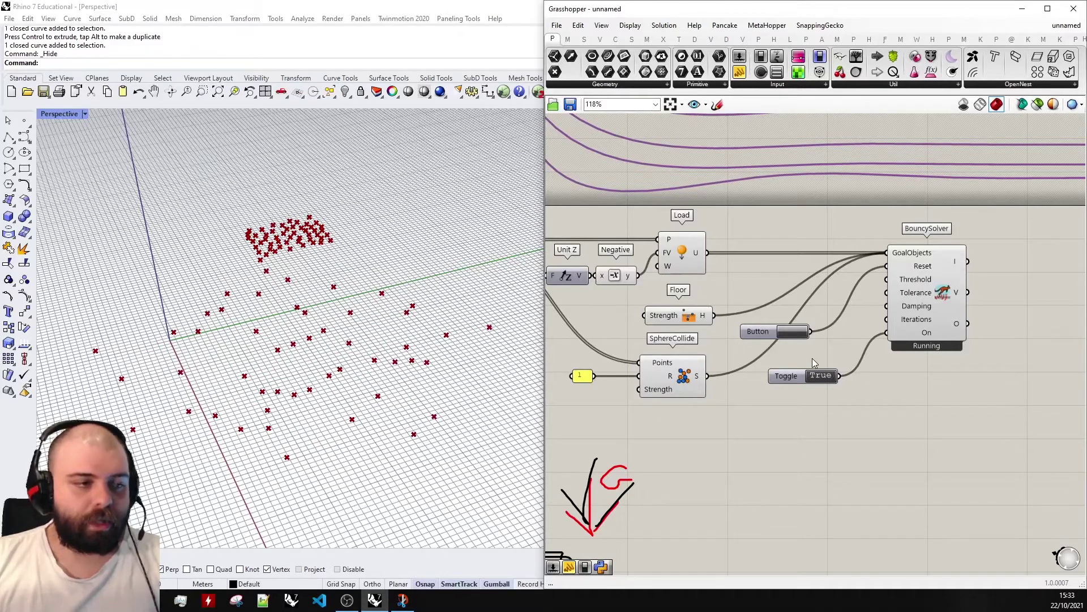
Check BouncySolver's status, and pause the solver by setting the toggle to False.
scroll(1020, 343, "up", 5)
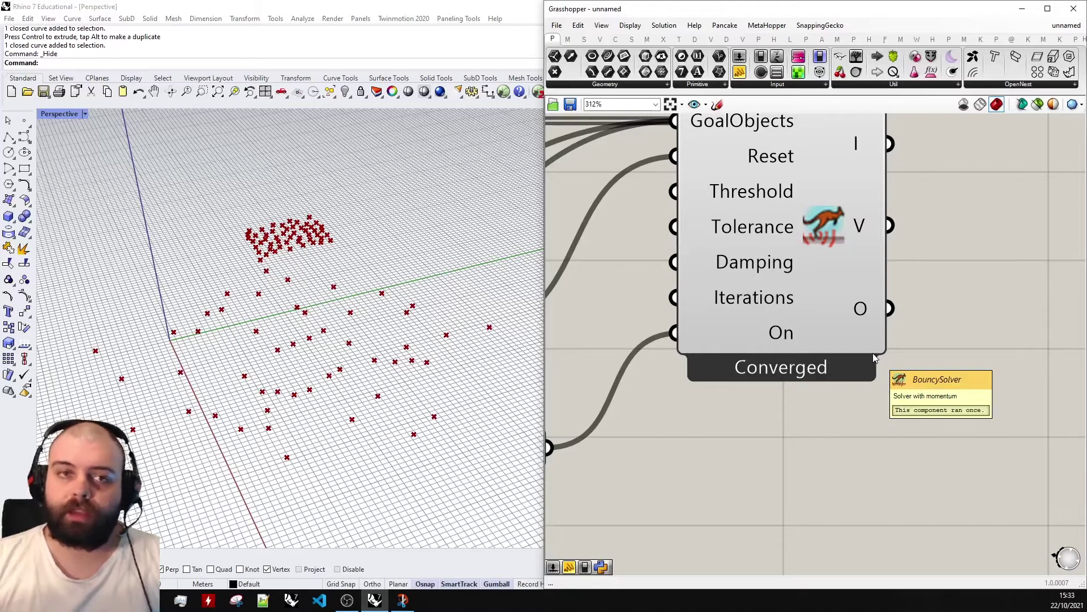
scroll(874, 357, "down", 3)
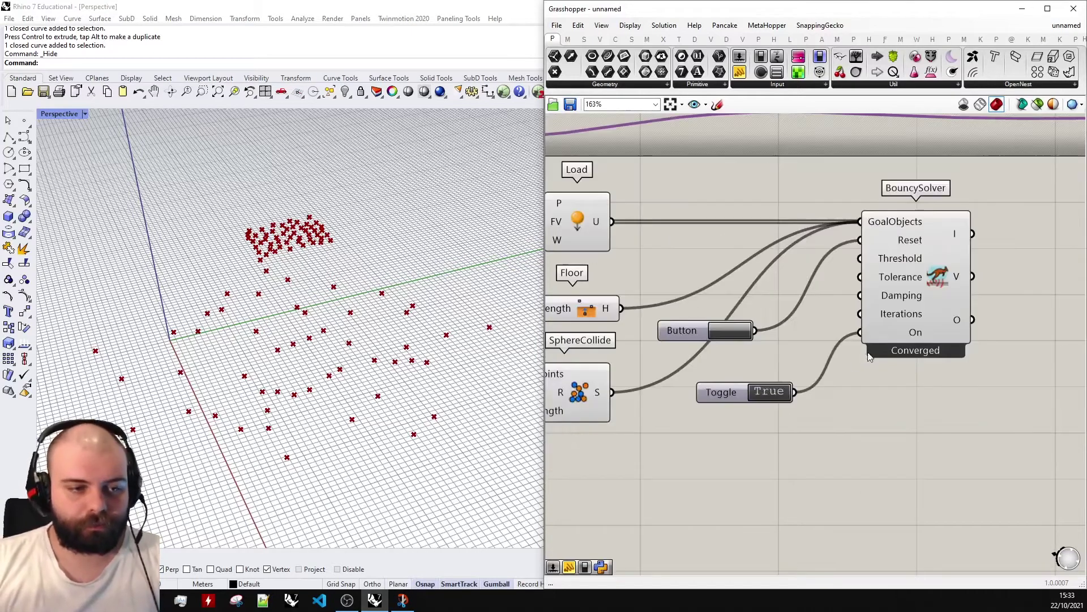
double_click(771, 394)
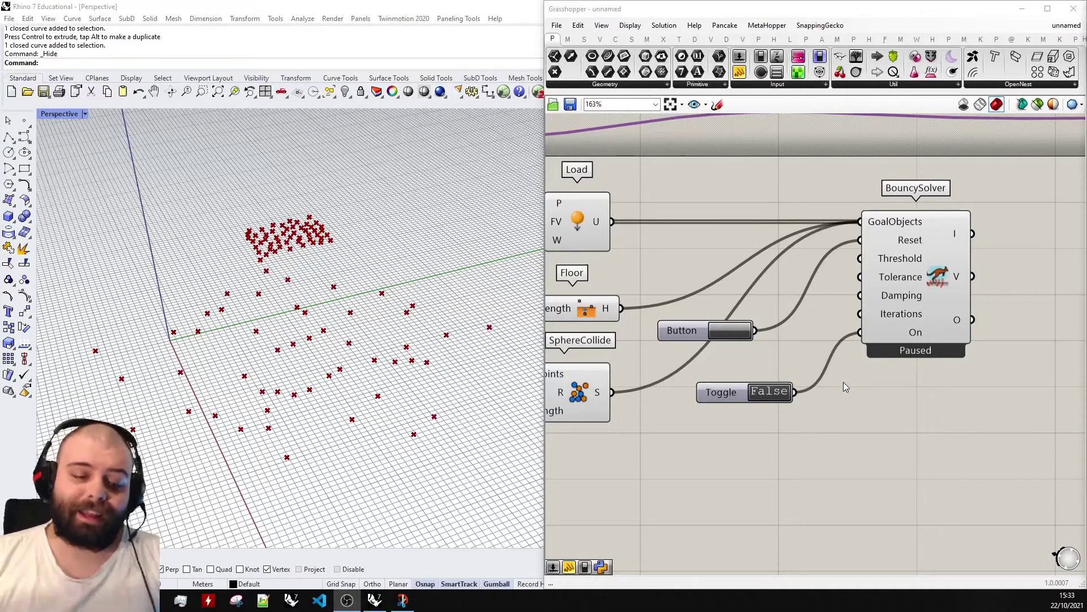
Add a Kangaroo2 Bomb goal to the canvas below SphereCollide.
scroll(908, 322, "down", 3)
scroll(821, 372, "down", 1)
right_click_drag(820, 372, 892, 261)
scroll(892, 260, "up", 2)
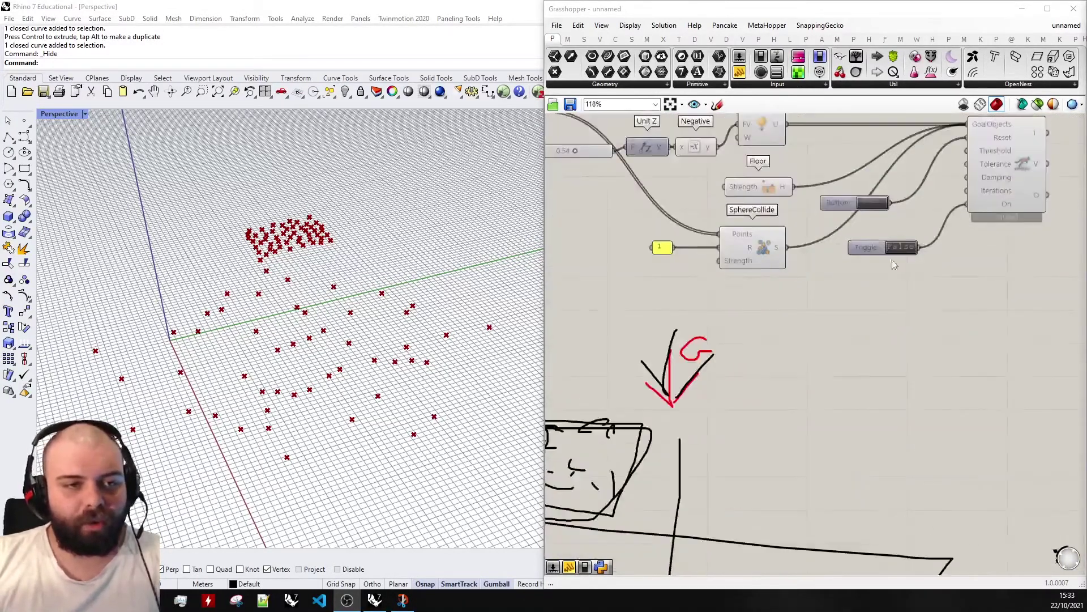
left_click(1028, 39)
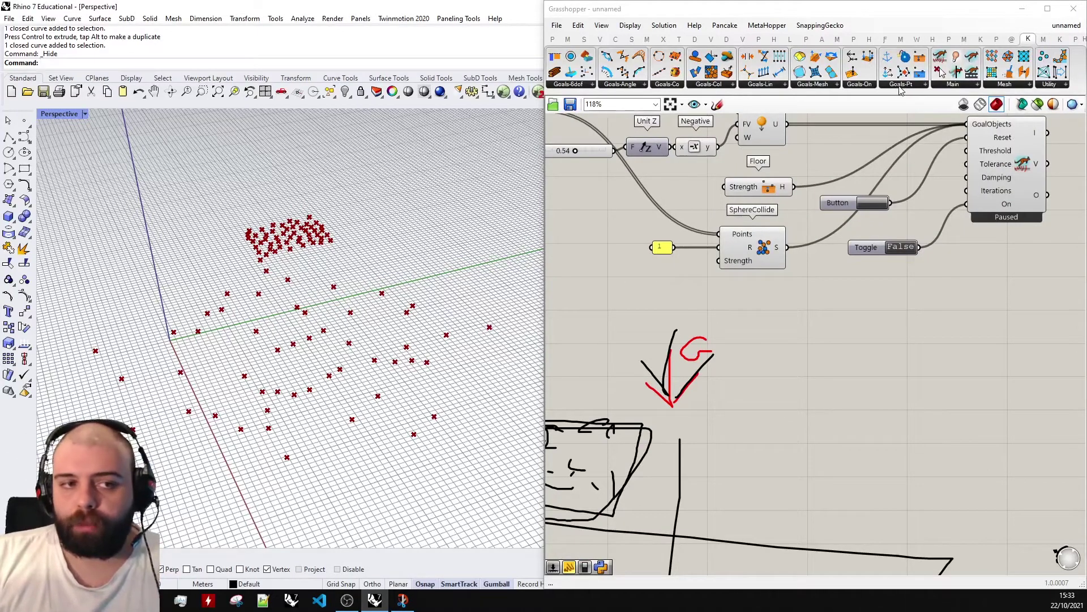
left_click(902, 86)
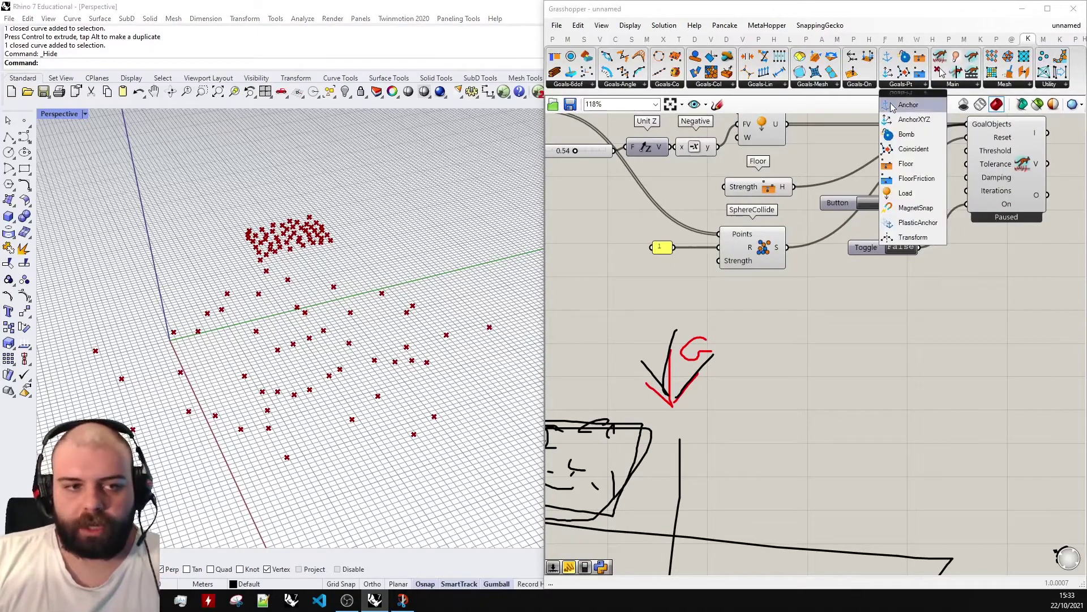
left_click(906, 135)
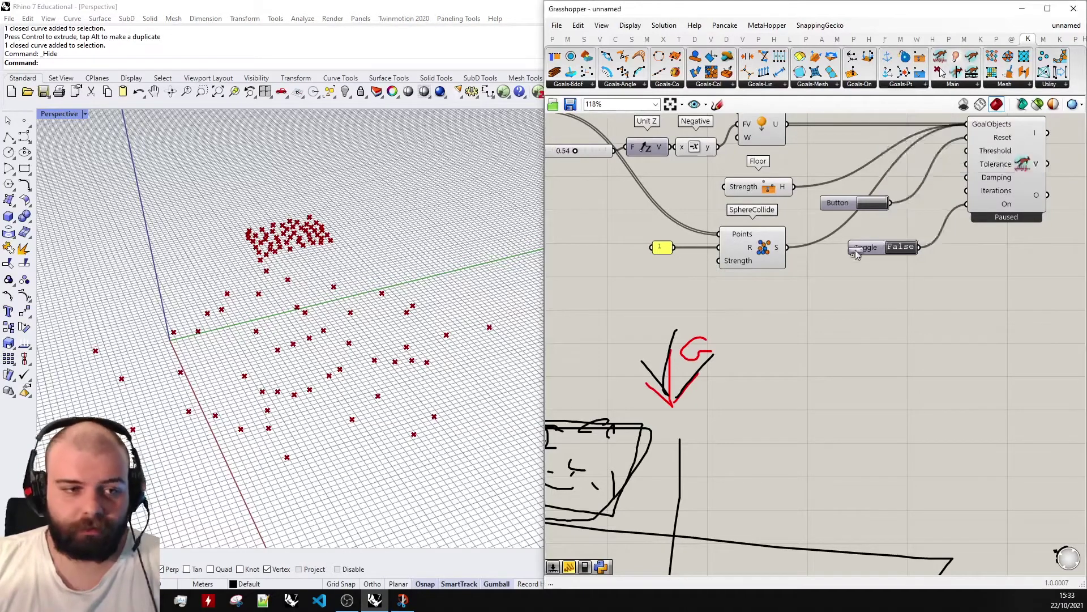
left_click(760, 330)
Move the whole hand-drawn gravity sketch down the canvas, clear of the Bomb component.
scroll(943, 251, "down", 2)
scroll(941, 247, "down", 2)
scroll(793, 355, "up", 4)
left_click(823, 425)
scroll(818, 428, "down", 4)
scroll(734, 503, "up", 5)
scroll(731, 483, "up", 1)
scroll(737, 487, "down", 4)
left_click_drag(834, 542, 679, 296)
left_click(824, 311)
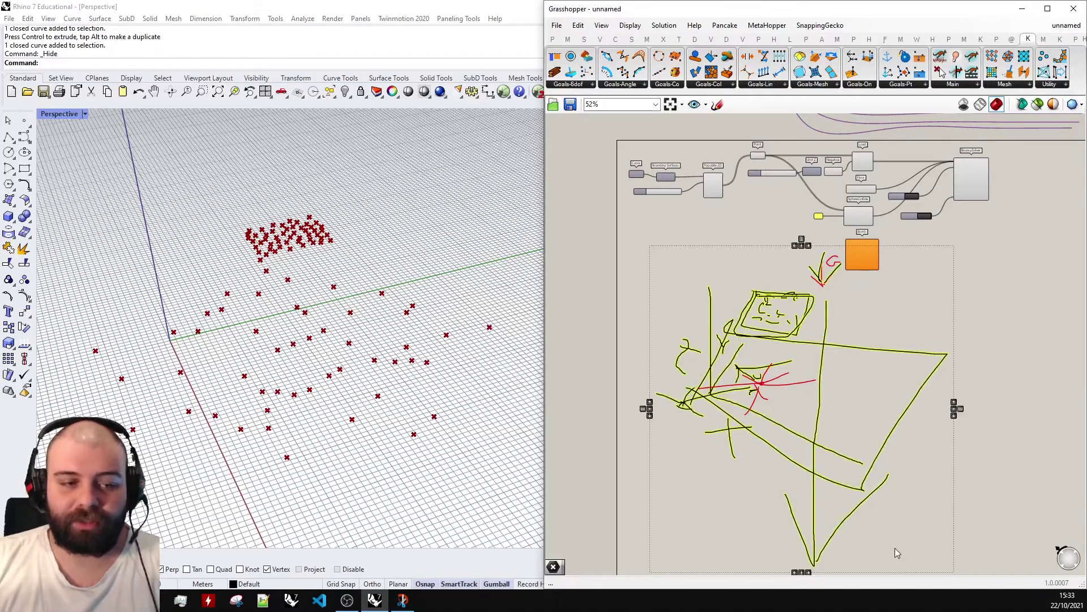
left_click_drag(825, 346, 822, 404)
scroll(832, 302, "up", 4)
left_click(840, 342)
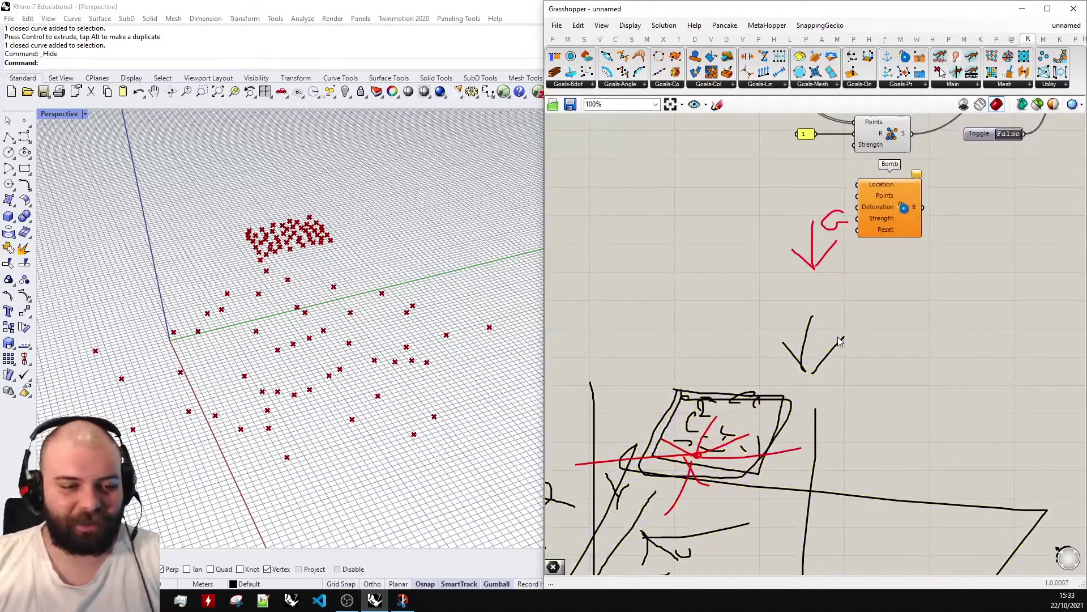
key("ctrl+z")
scroll(825, 262, "down", 3)
left_click_drag(798, 309, 789, 424)
Place a point object in the Rhino perspective view, on the ground among the fallen points, as the explosion location.
scroll(827, 215, "up", 8)
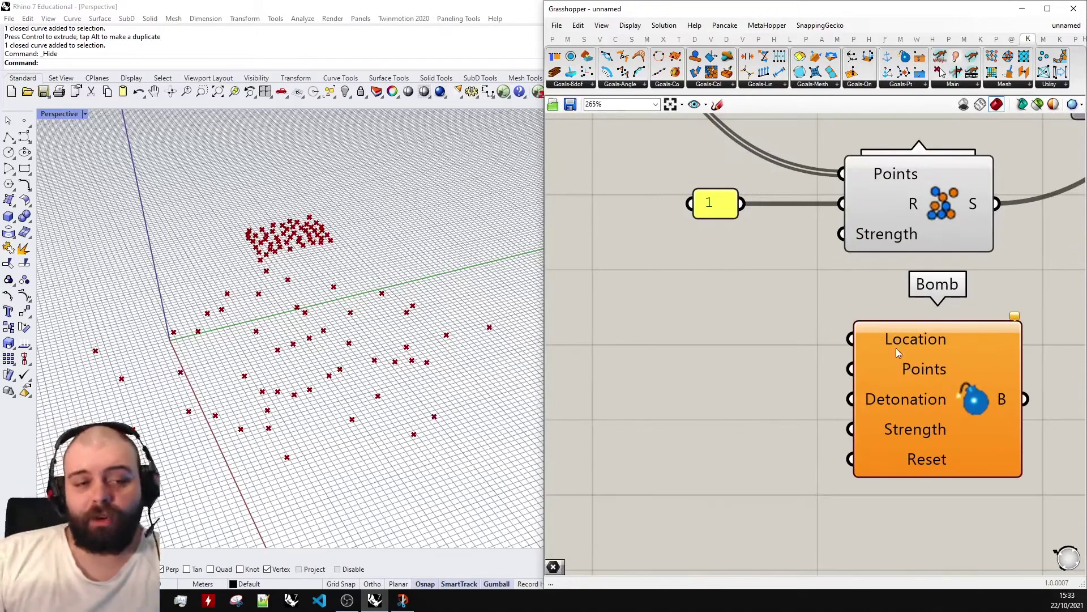
mouse_move(898, 344)
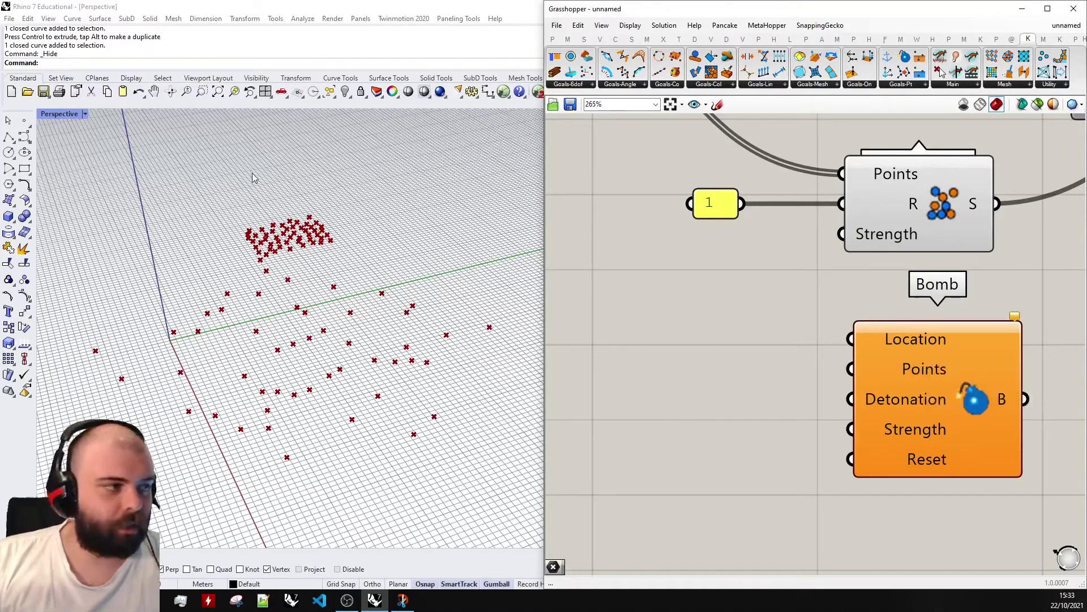
right_click_drag(385, 249, 395, 278)
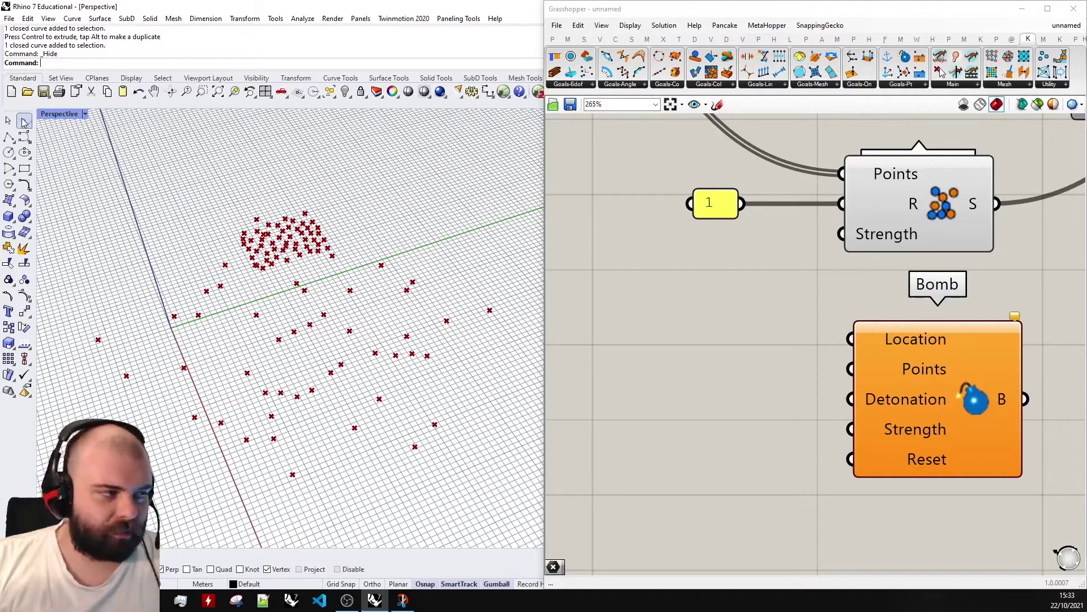
left_click(24, 120)
left_click(318, 342)
Add a Point parameter beside Bomb and reference the newly placed Rhino point in it.
double_click(645, 376)
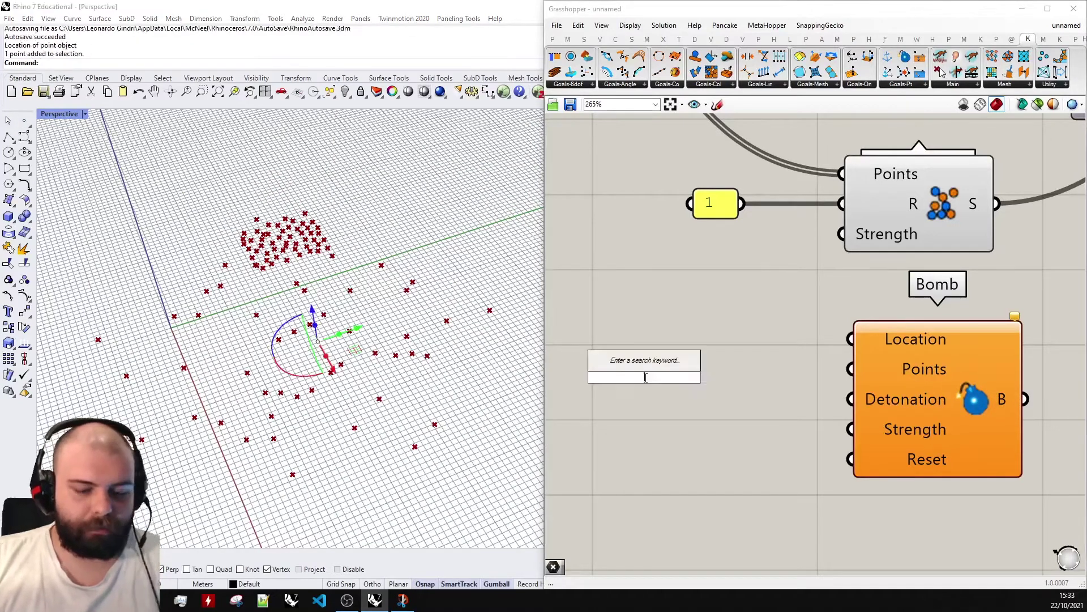
type("point")
key("Return")
right_click(657, 376)
left_click(690, 500)
left_click(654, 379)
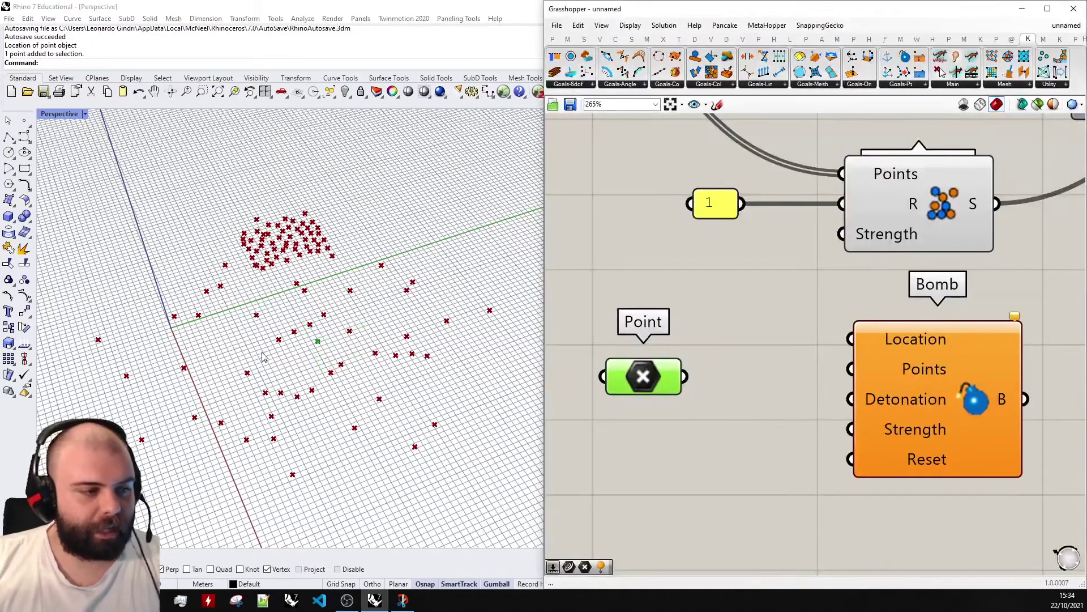
Connect the new Point parameter to Bomb's Location input.
scroll(317, 346, "up", 5)
scroll(719, 346, "down", 2)
left_click_drag(690, 371, 831, 339)
left_click_drag(915, 370, 914, 403)
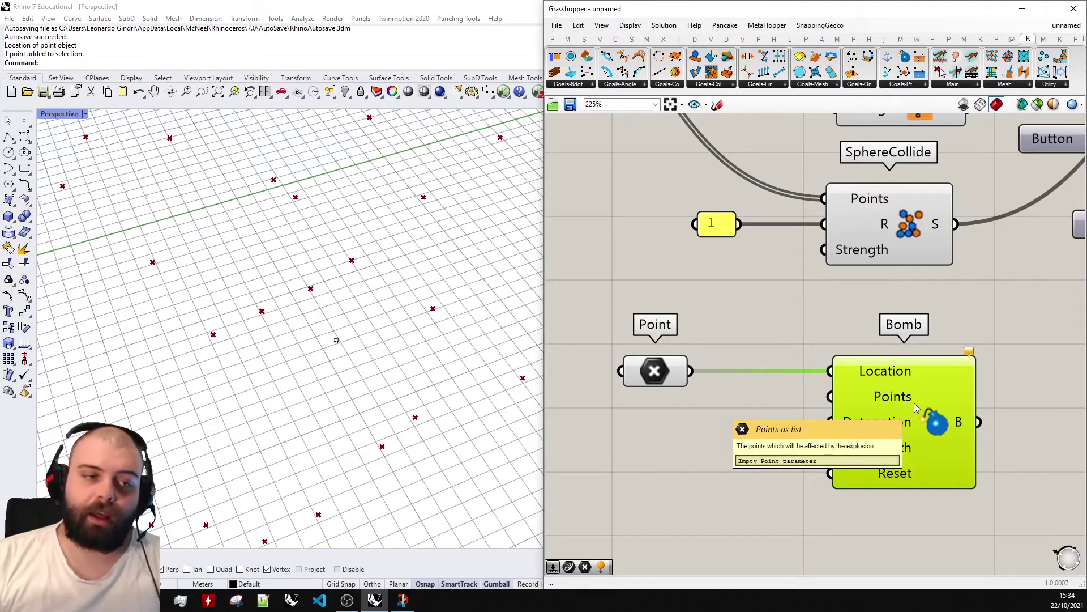
Connect the Point parameter holding the Populate 2D points to Bomb's Points input.
scroll(914, 403, "down", 5)
scroll(788, 189, "up", 3)
left_click_drag(784, 188, 966, 419)
scroll(477, 412, "down", 6)
left_click(881, 453)
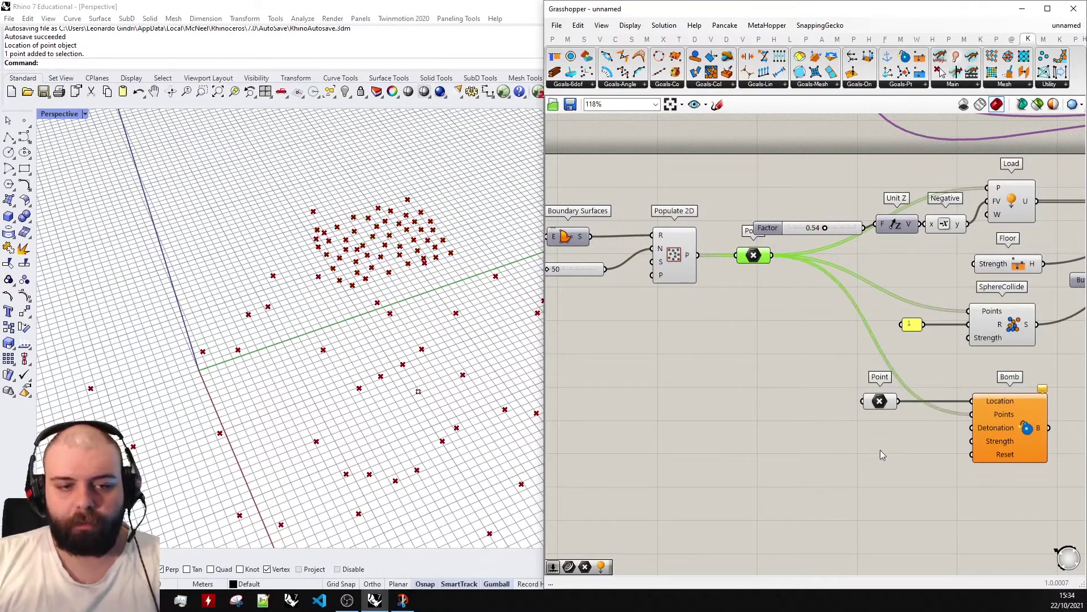
Check Bomb's Reset input description, then reset the simulation and switch the toggle to True.
scroll(739, 335, "down", 3)
scroll(911, 391, "up", 4)
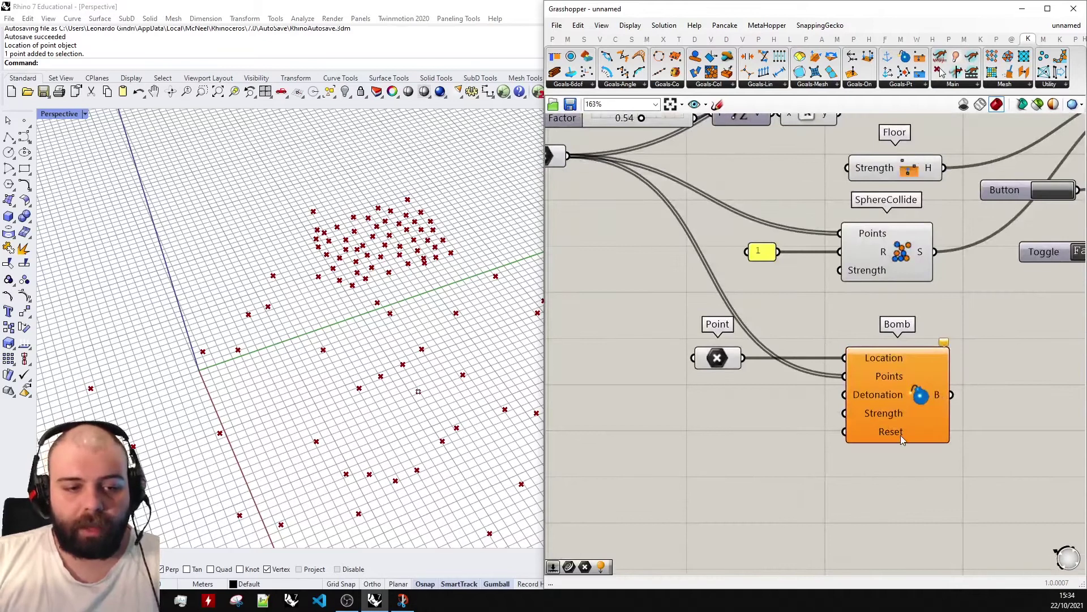
mouse_move(901, 439)
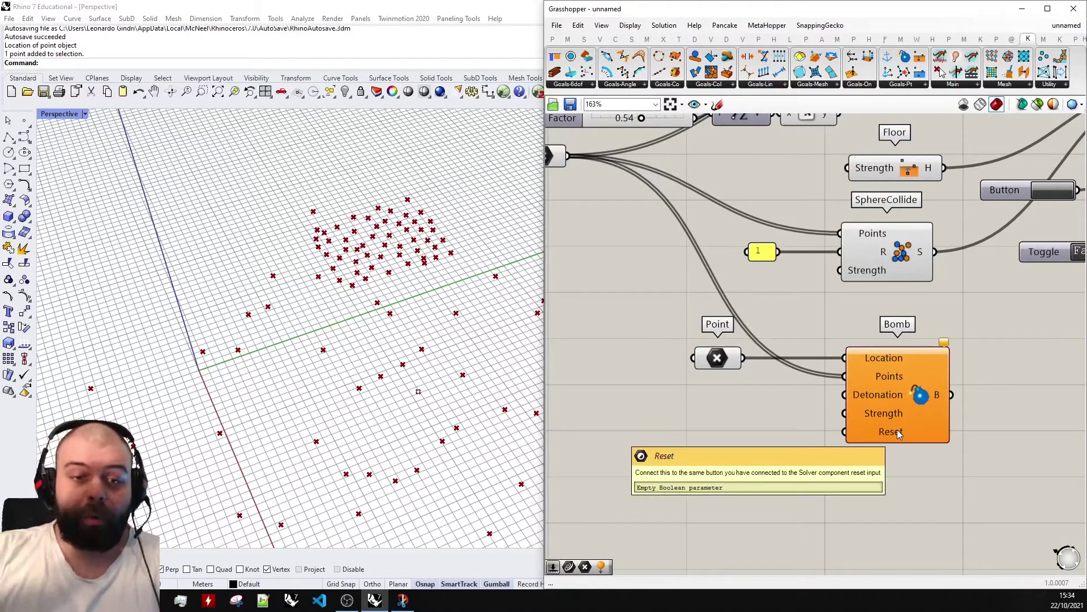
scroll(878, 340, "down", 4)
scroll(874, 294, "up", 3)
scroll(821, 305, "down", 1)
scroll(855, 267, "up", 1)
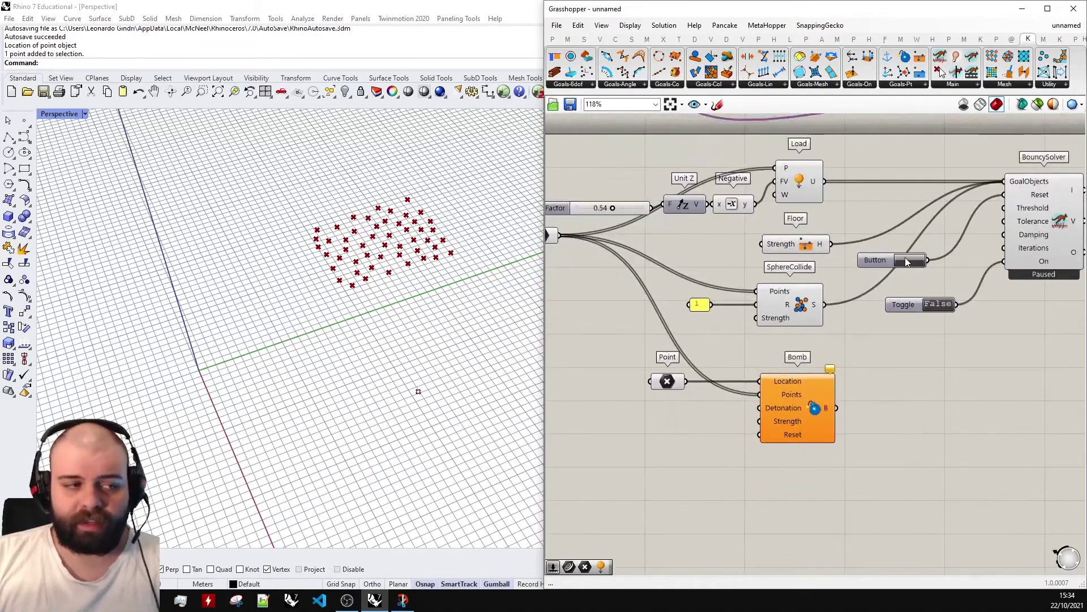
left_click(938, 304)
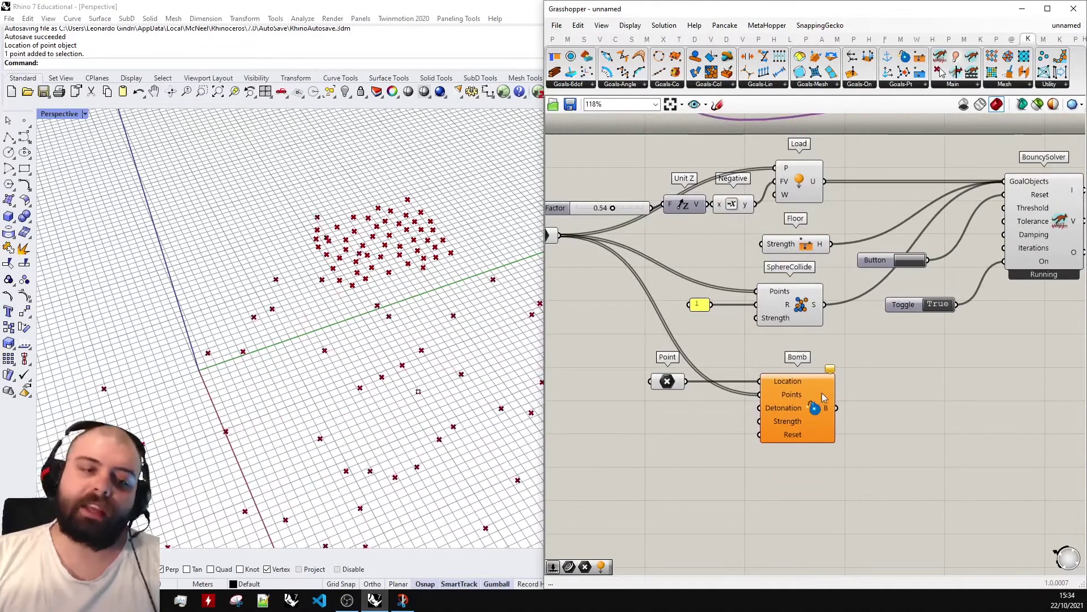
Connect the Button to Bomb's Reset input and restart the simulation with it.
left_click_drag(927, 260, 760, 435)
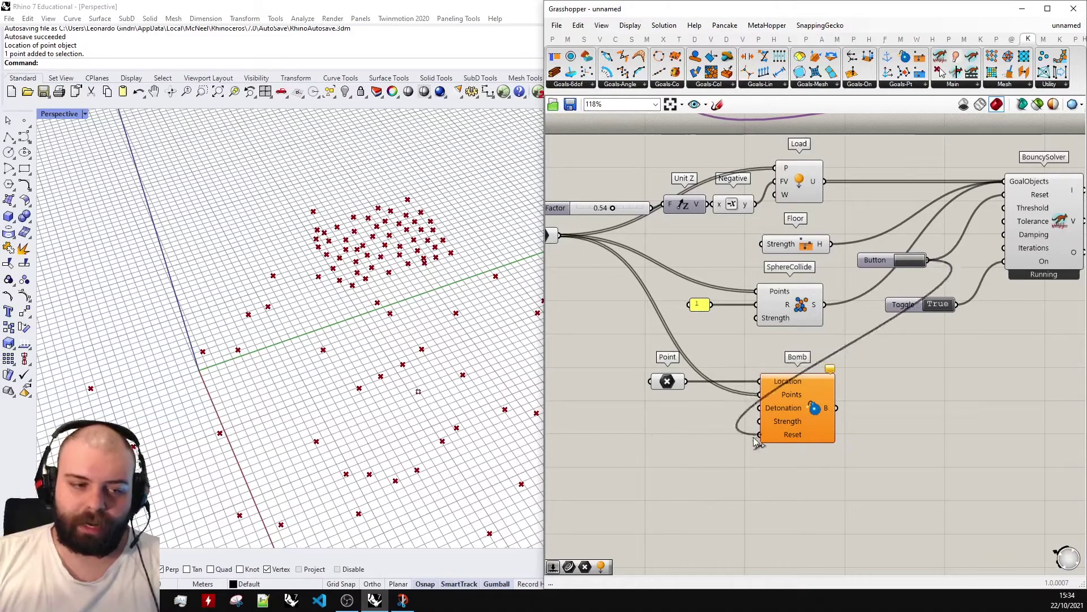
scroll(832, 290, "up", 1)
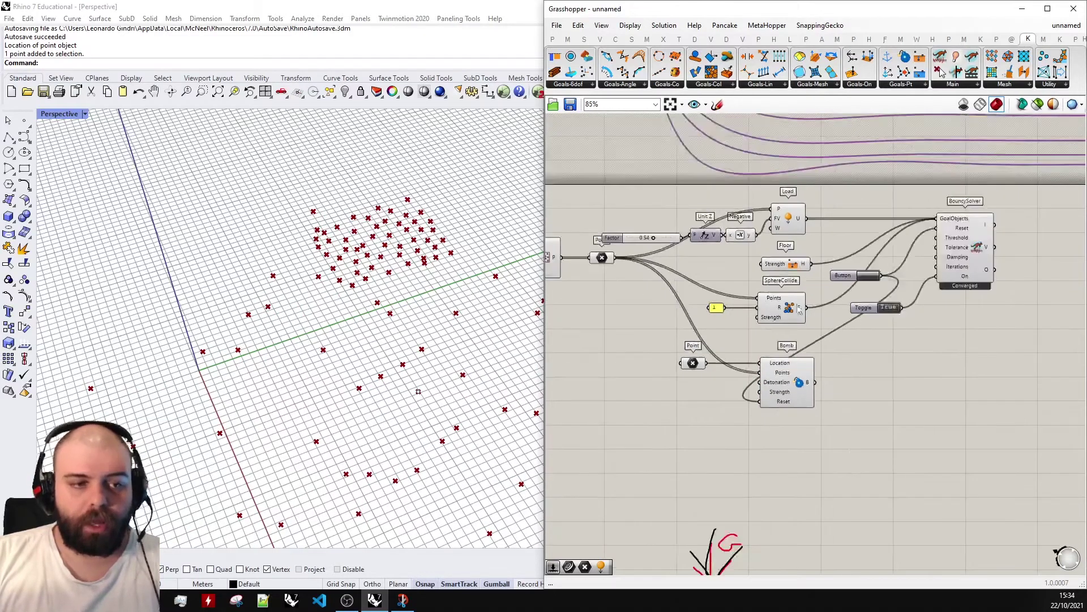
left_click(894, 270)
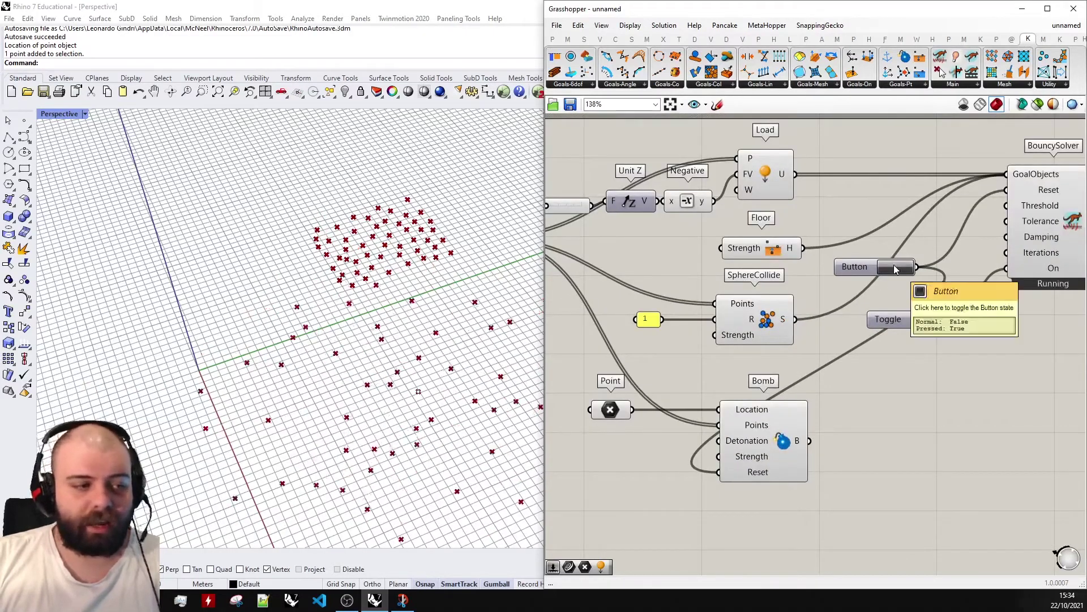
left_click(895, 269)
left_click(894, 270)
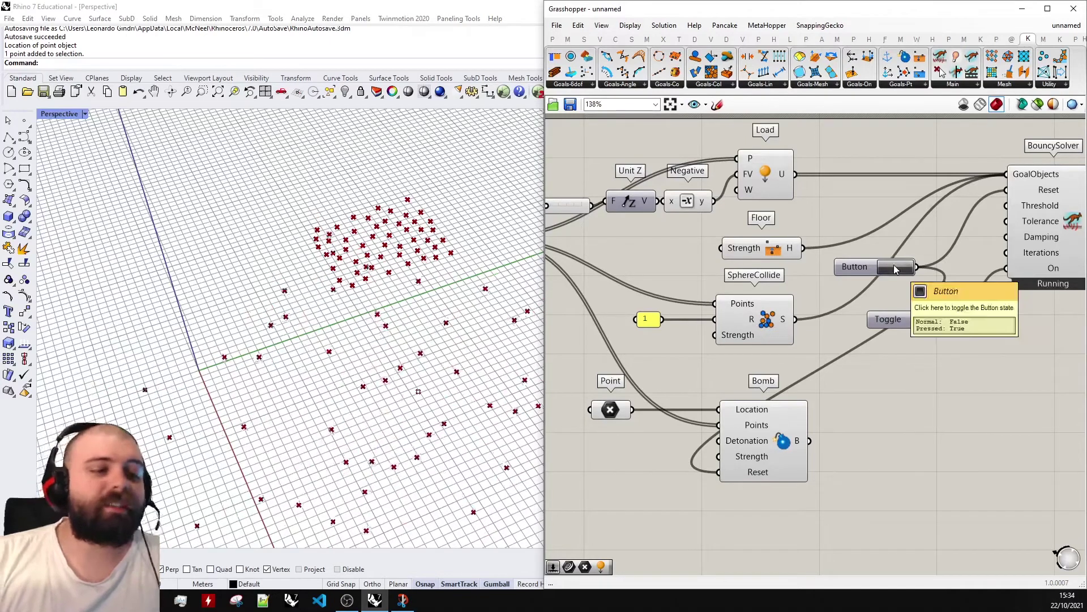
Check Bomb's Detonation input description, and view the rerun simulation from another angle.
scroll(966, 237, "down", 3)
scroll(855, 383, "up", 4)
left_click_drag(845, 361, 834, 363)
left_click(723, 357)
scroll(722, 356, "up", 3)
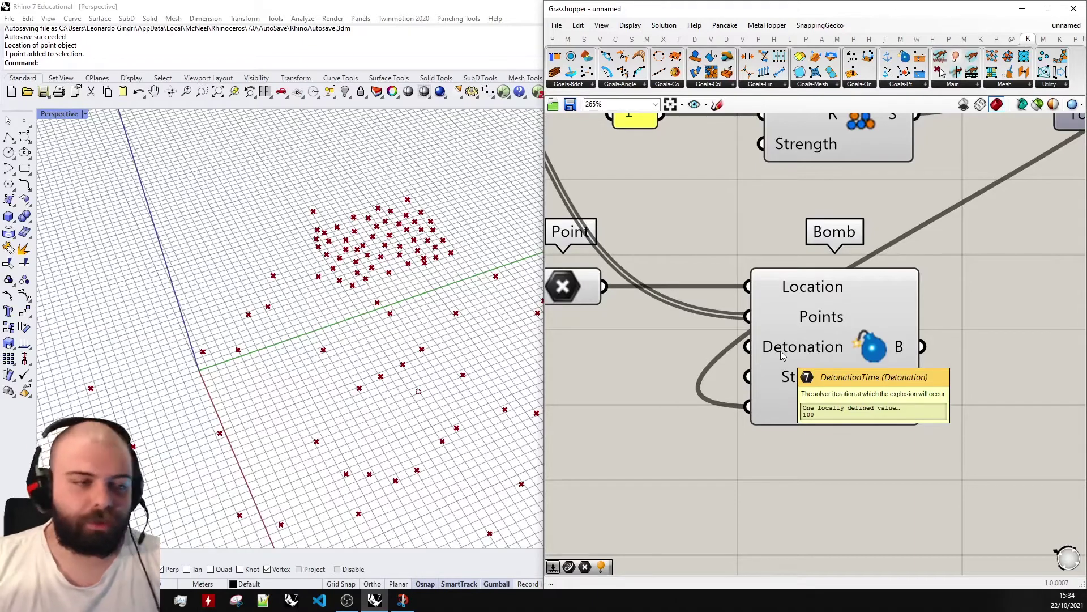
scroll(668, 460, "down", 4)
left_click(914, 221)
mouse_move(444, 335)
right_mouse_down()
mouse_move(449, 275)
mouse_move(453, 334)
right_mouse_up()
scroll(903, 347, "down", 3)
scroll(715, 417, "up", 4)
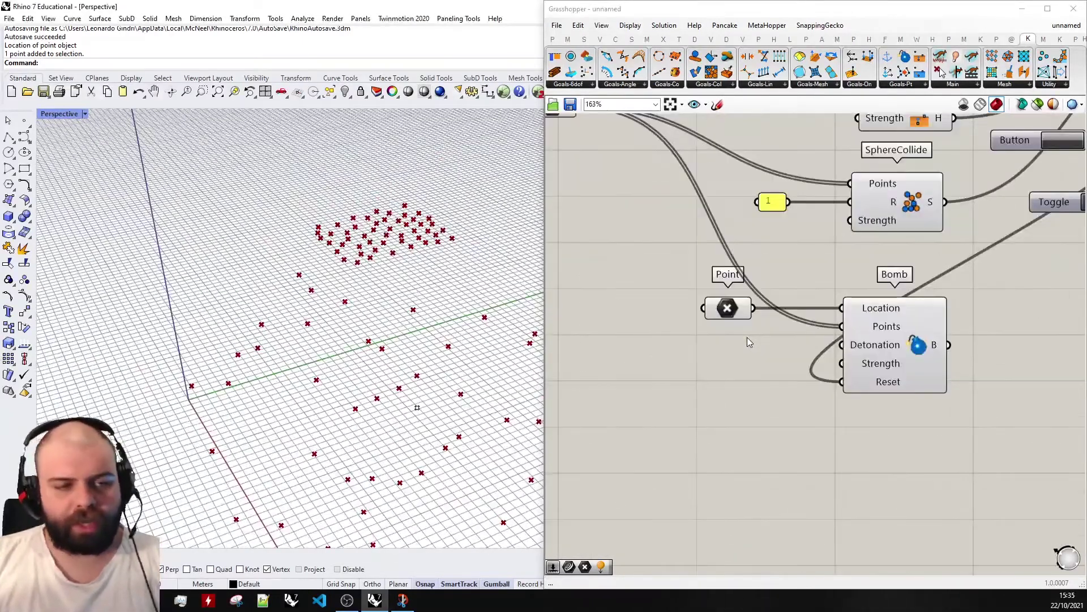
Add a panel containing 500 and connect it to Bomb's Detonation input.
double_click(748, 339)
type("//500")
key("Return")
left_click_drag(764, 338, 841, 346)
Restart the simulation from the reset Button with the Detonation panel connected.
scroll(783, 389, "down", 3)
scroll(1040, 253, "up", 2)
left_click(929, 229)
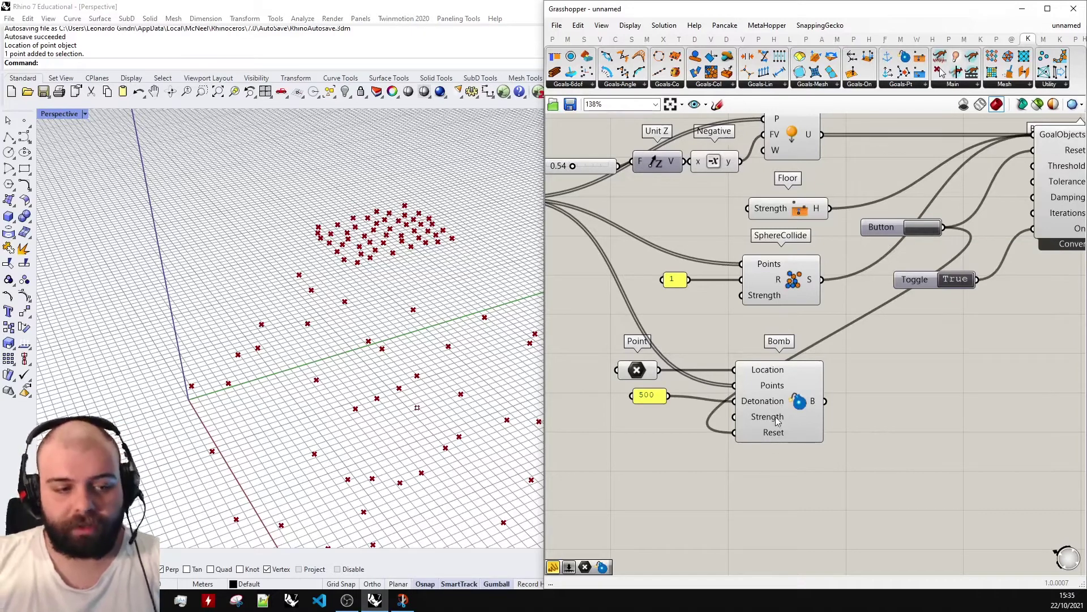
Check Bomb's Strength input description, add a panel containing 10000 and connect it to that input.
scroll(777, 420, "up", 4)
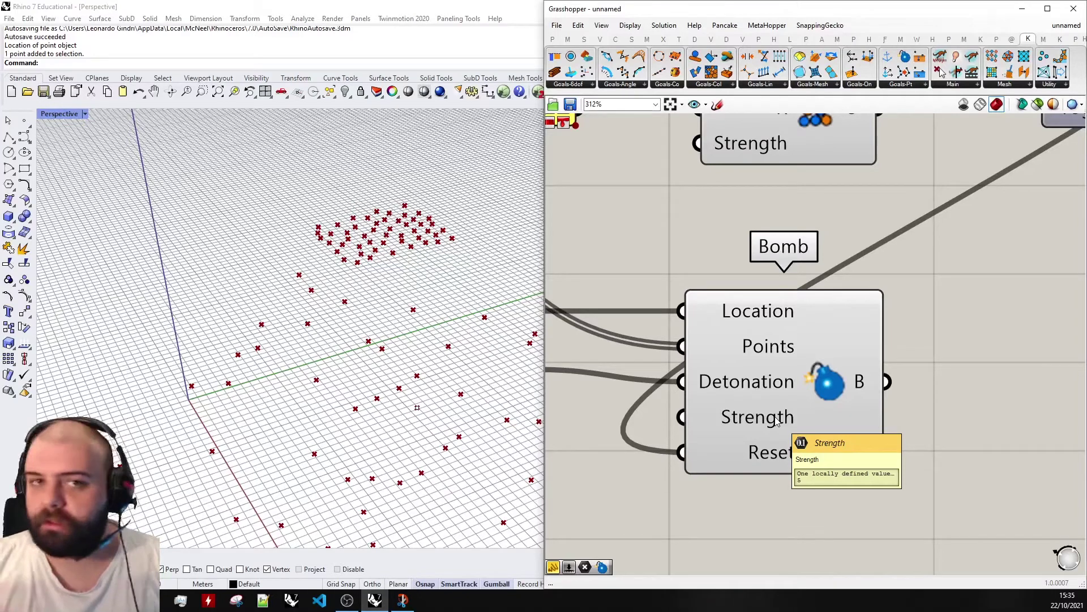
scroll(777, 421, "down", 3)
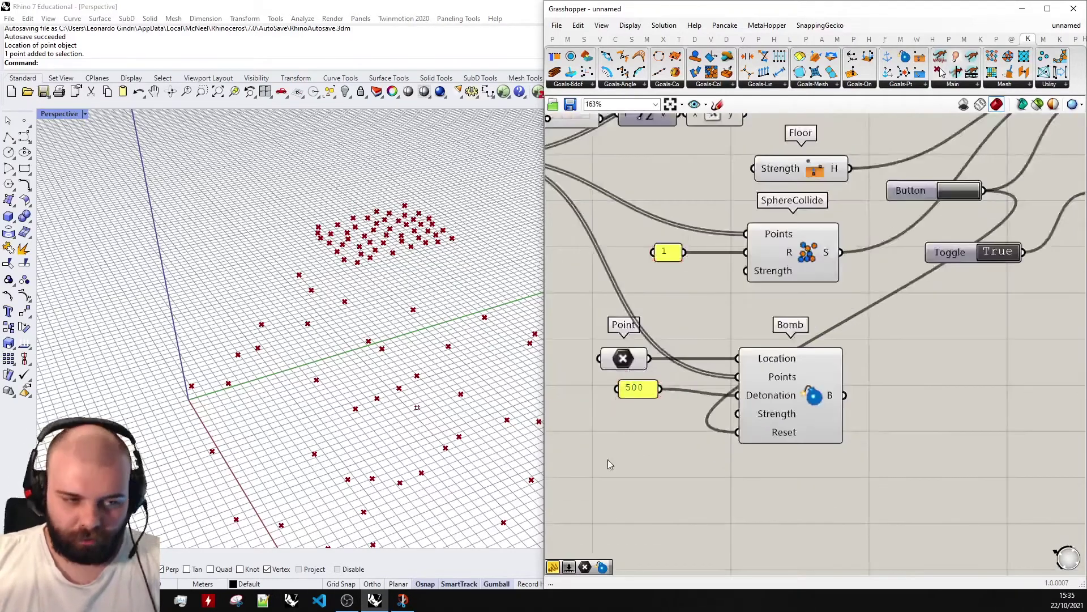
double_click(619, 432)
type("//")
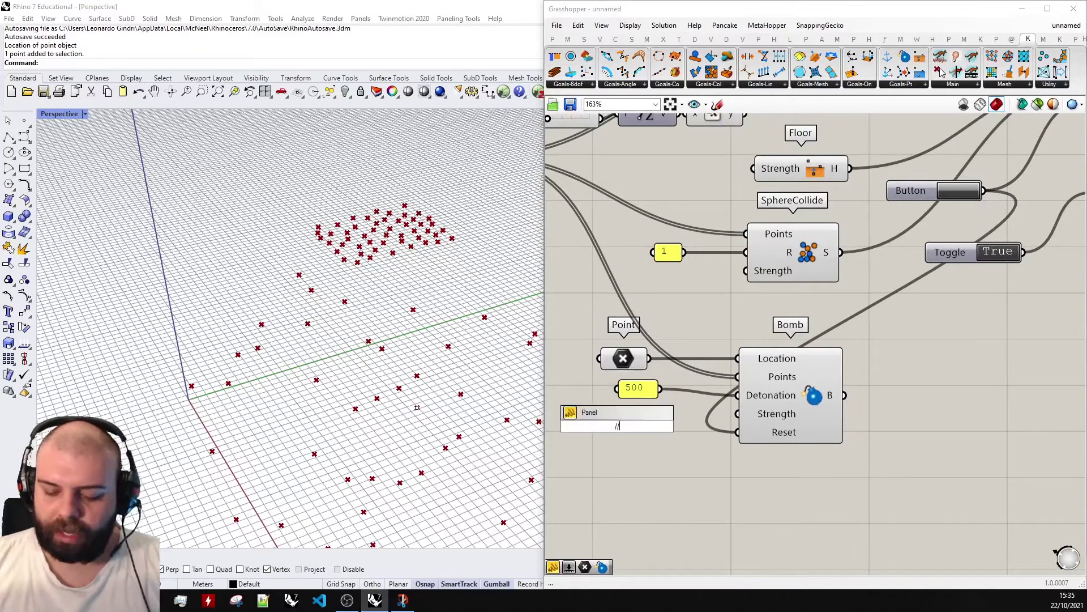
type("10000")
key("Return")
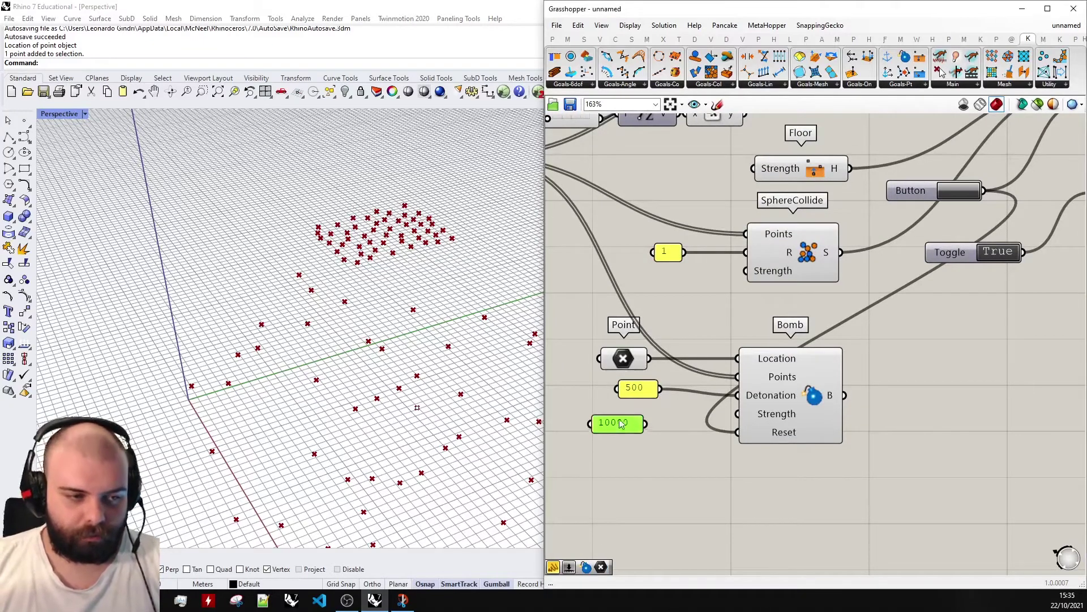
left_click_drag(650, 414, 737, 414)
scroll(697, 398, "down", 2)
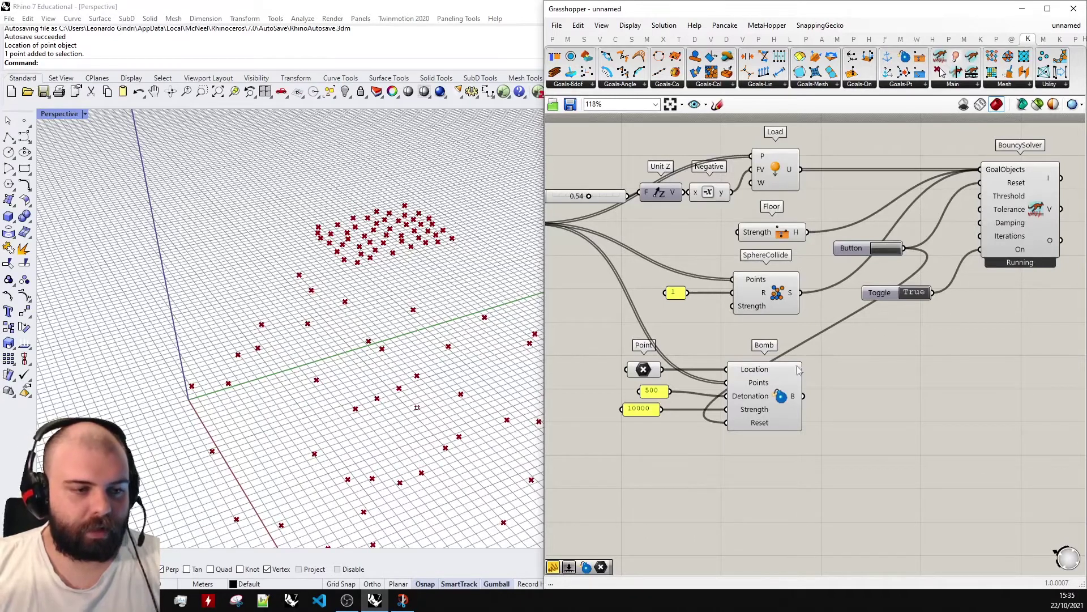
Restart the simulation from the reset Button with the Strength panel connected.
scroll(767, 340, "up", 3)
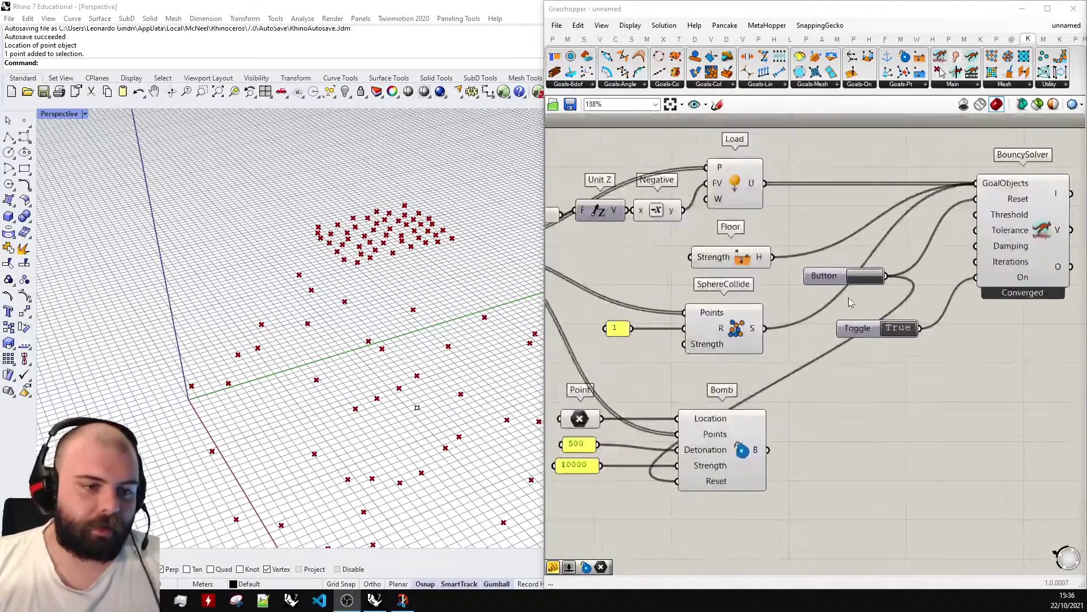
left_click(959, 198)
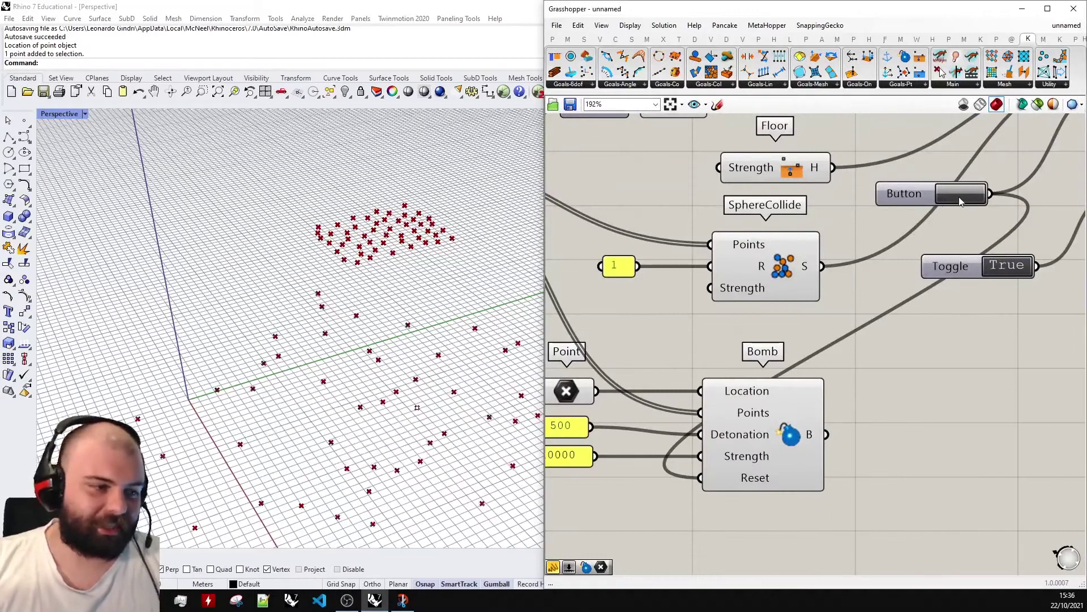
scroll(960, 201, "down", 4)
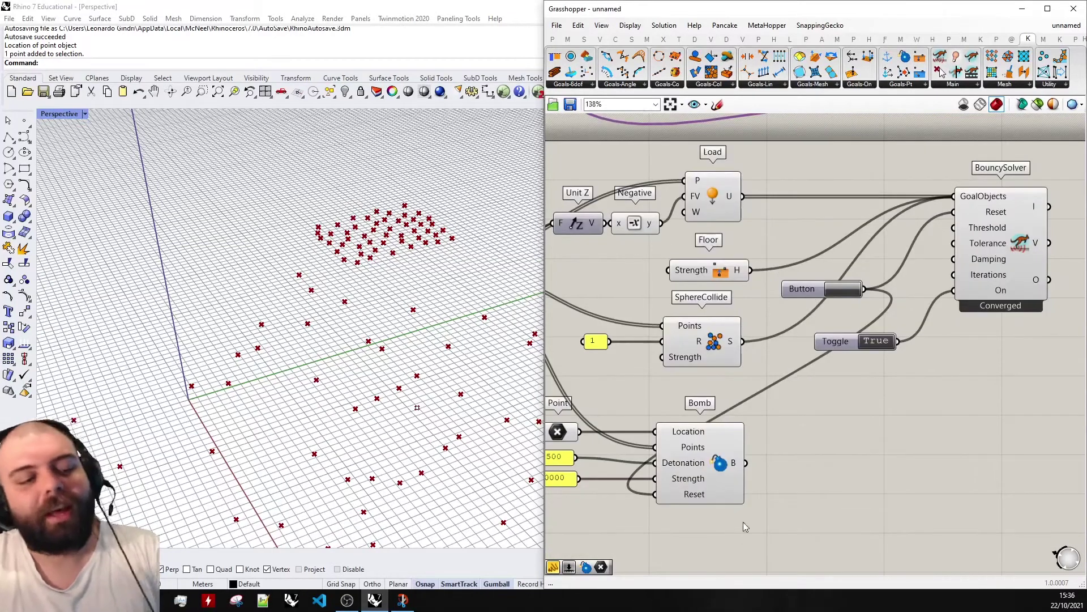
Connect Bomb's B output to BouncySolver's GoalObjects alongside the existing goals, and rerun the simulation to view the explosion.
left_click_drag(780, 456, 959, 197)
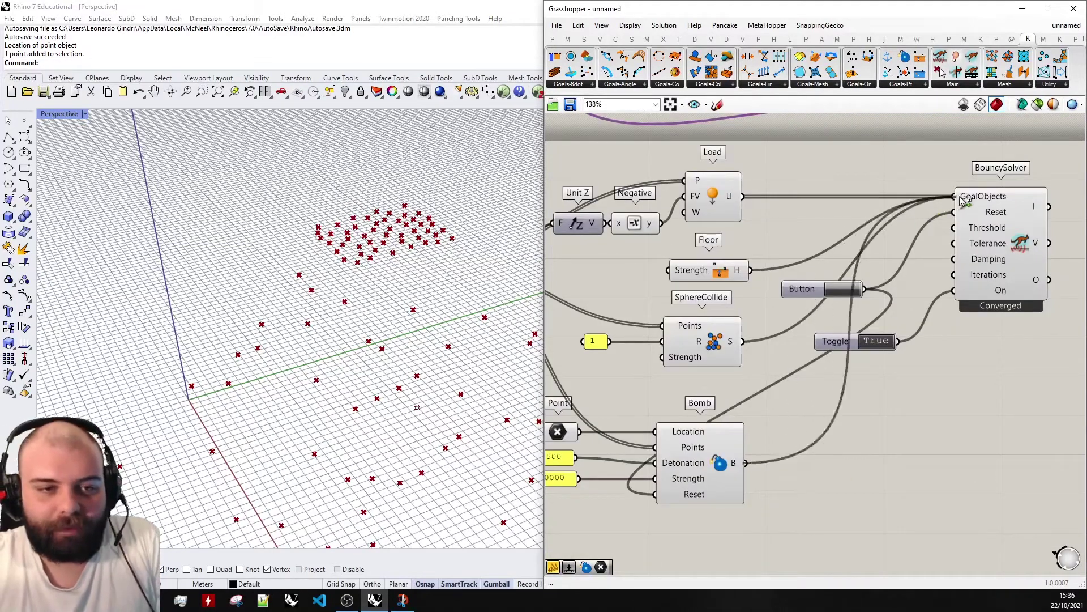
left_click(843, 290)
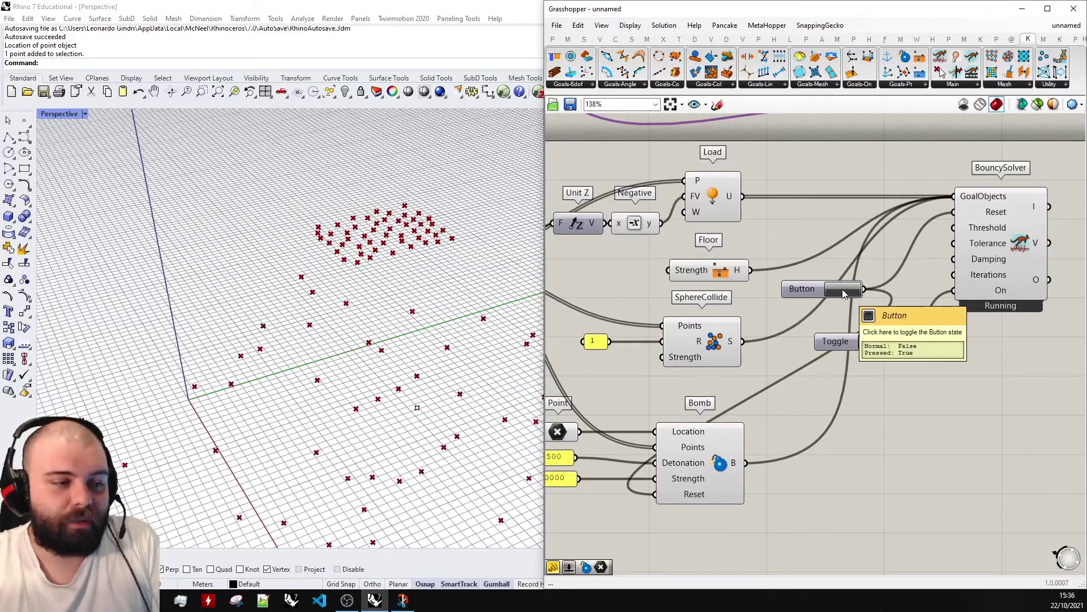
scroll(399, 318, "down", 5)
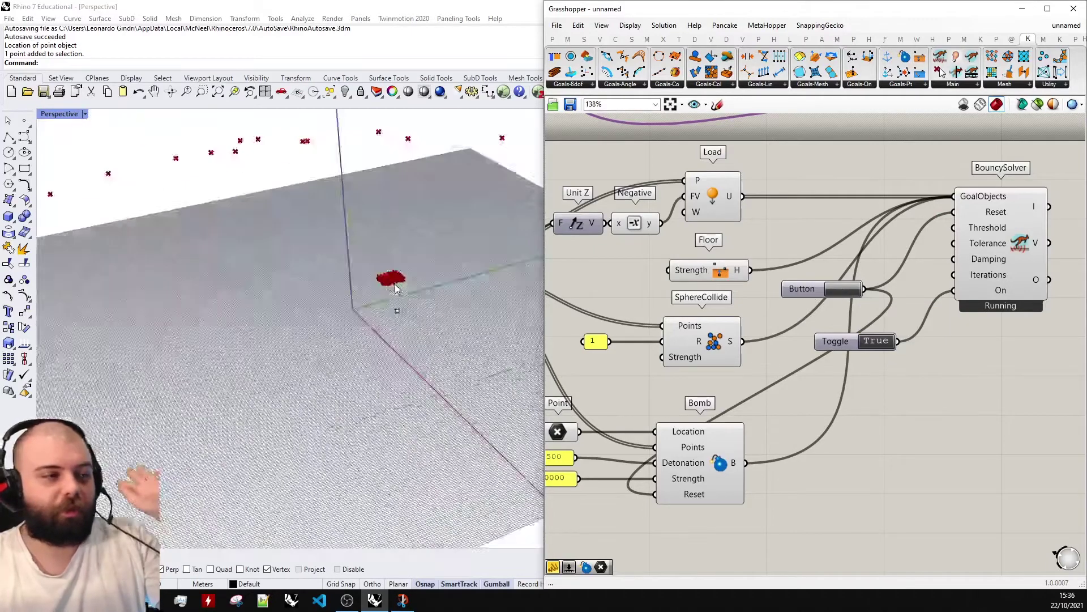
scroll(326, 343, "down", 2)
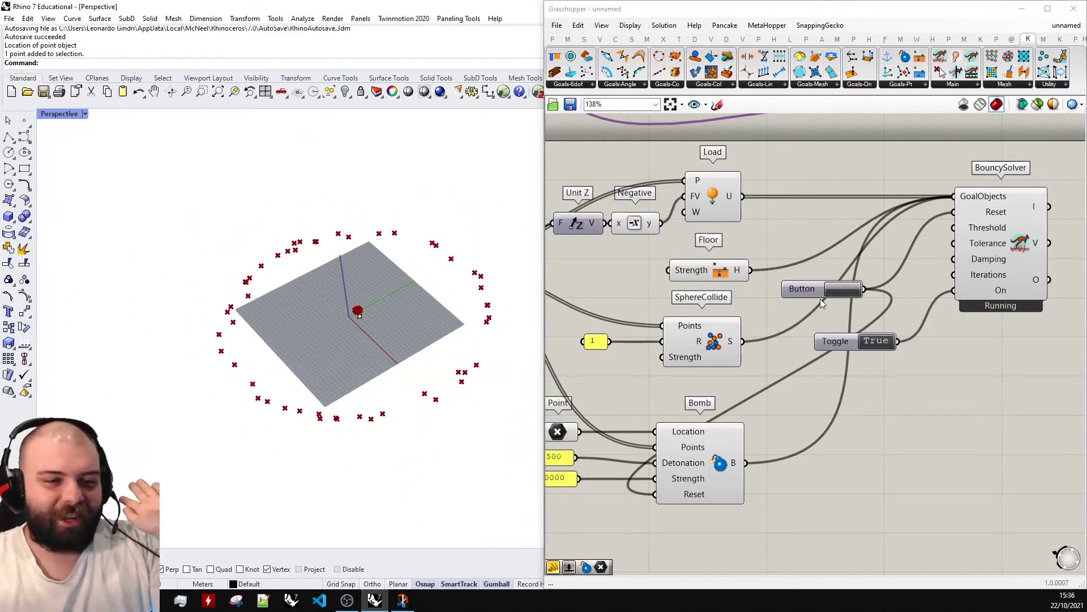
left_click(838, 293)
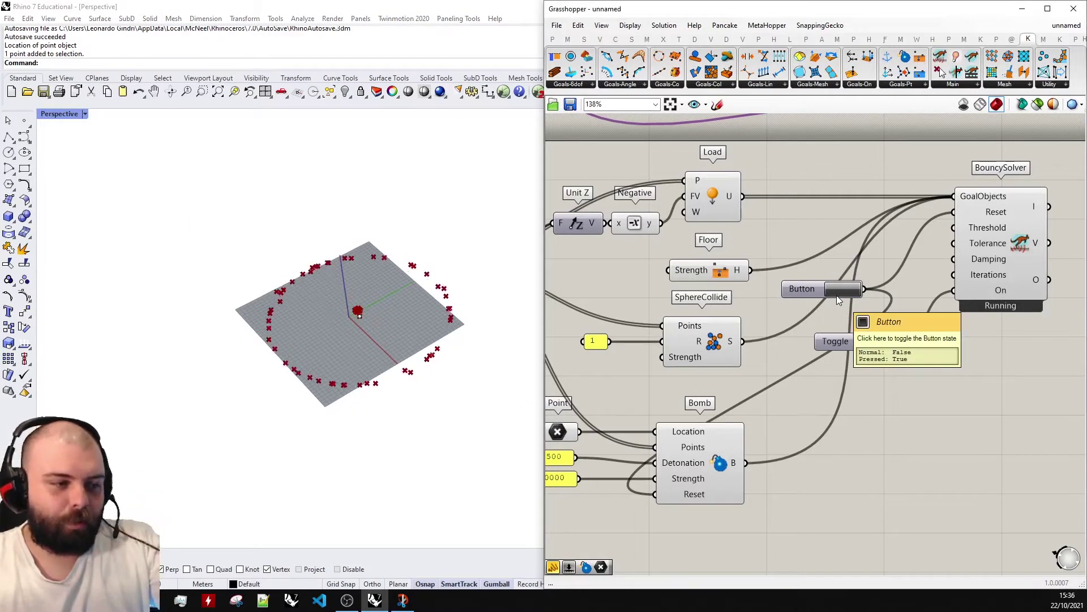
scroll(889, 390, "down", 2)
scroll(700, 447, "up", 4)
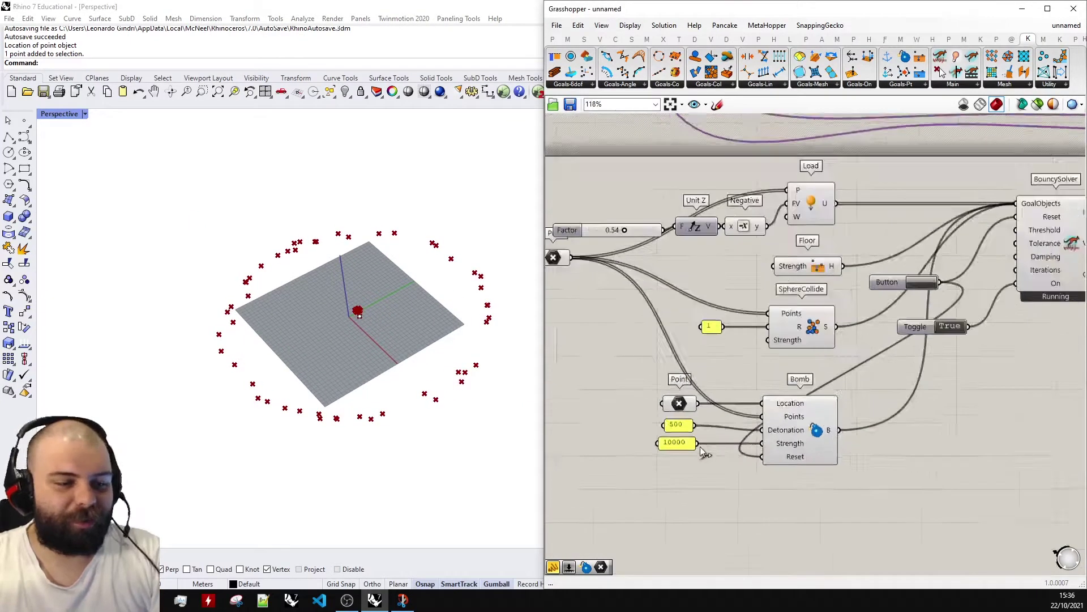
Set Bomb's Strength panel to 500 and restart the simulation.
double_click(667, 444)
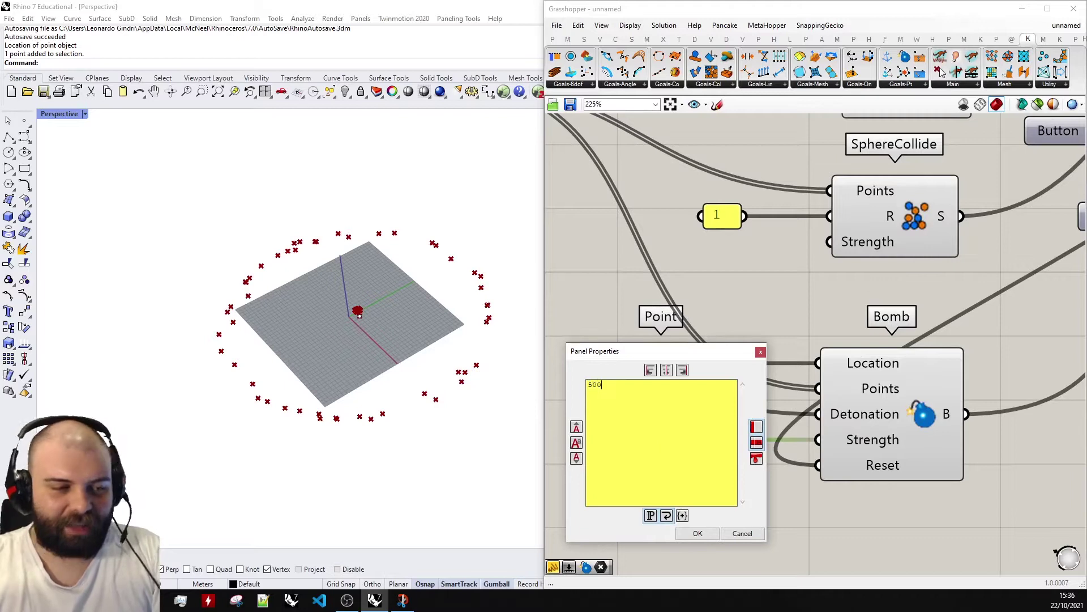
left_click(697, 533)
scroll(688, 371, "down", 2)
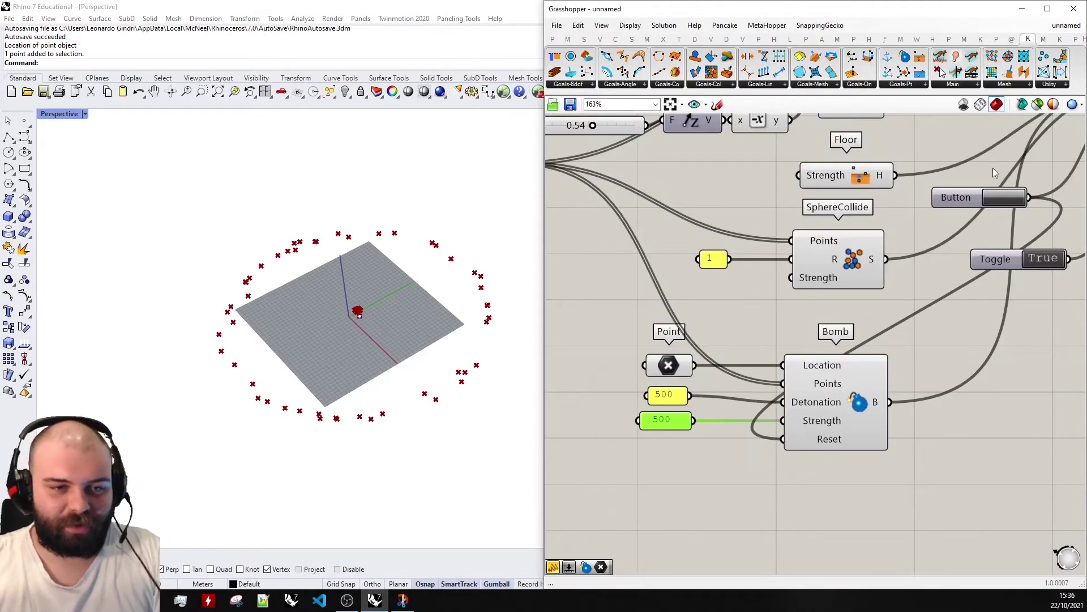
left_click(997, 195)
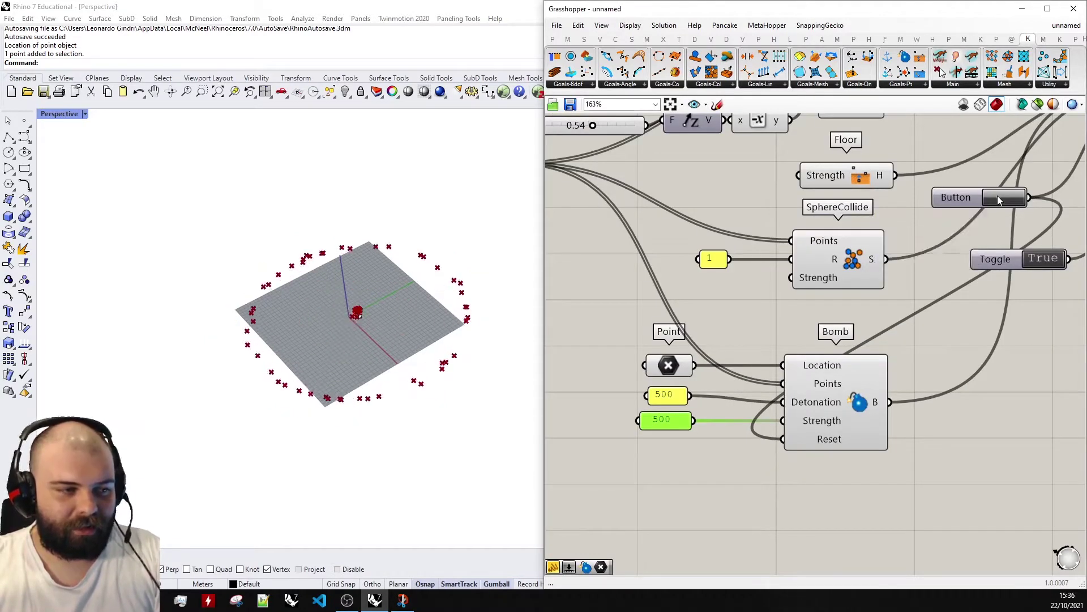
Set Bomb's Strength panel to 2 and restart the simulation.
double_click(672, 420)
type("2")
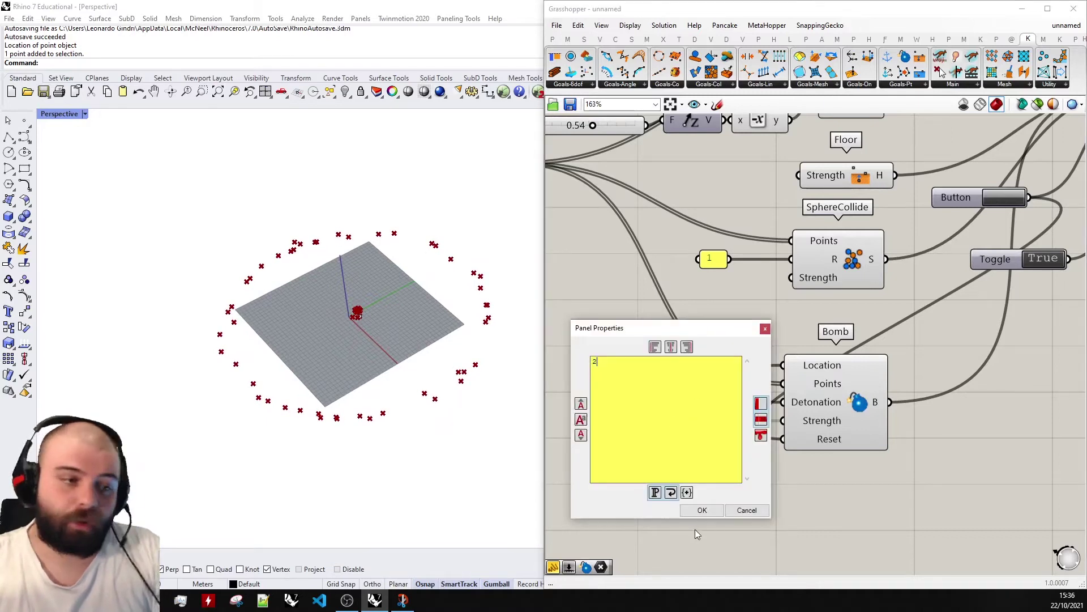
left_click(702, 508)
left_click(1000, 195)
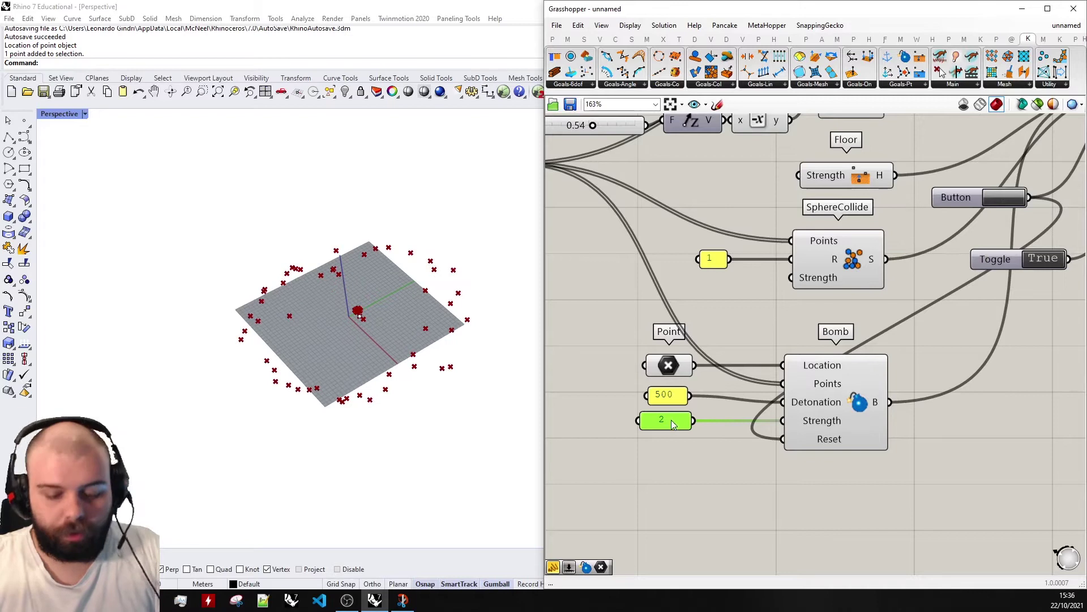
Set Bomb's Strength panel to .2 and rerun the simulation, watching the spheres up close.
double_click(662, 419)
type(".2")
left_click(687, 512)
left_click(1001, 197)
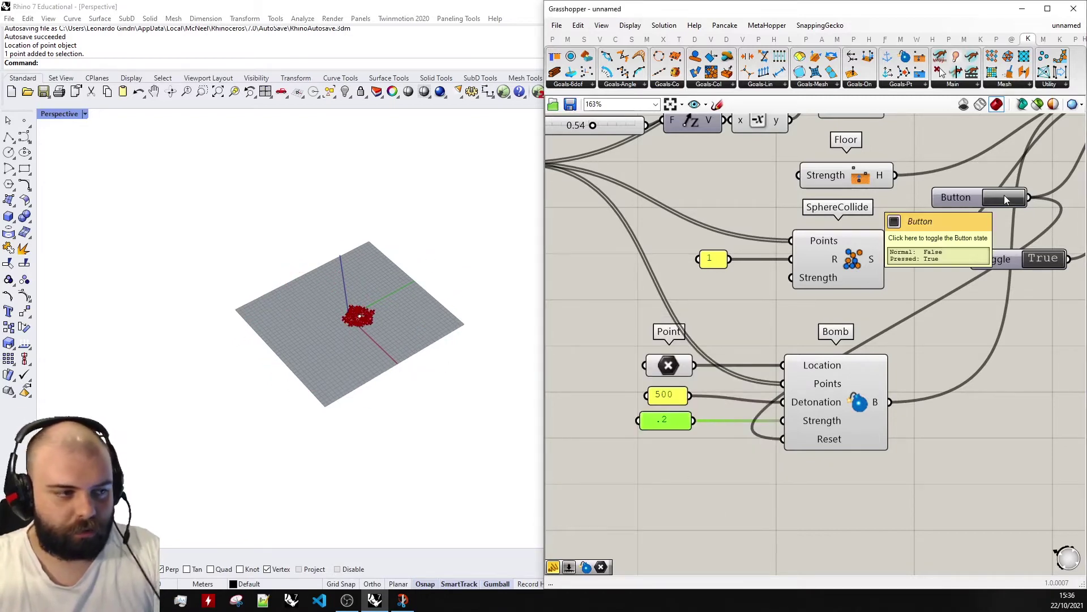
scroll(379, 316, "up", 6)
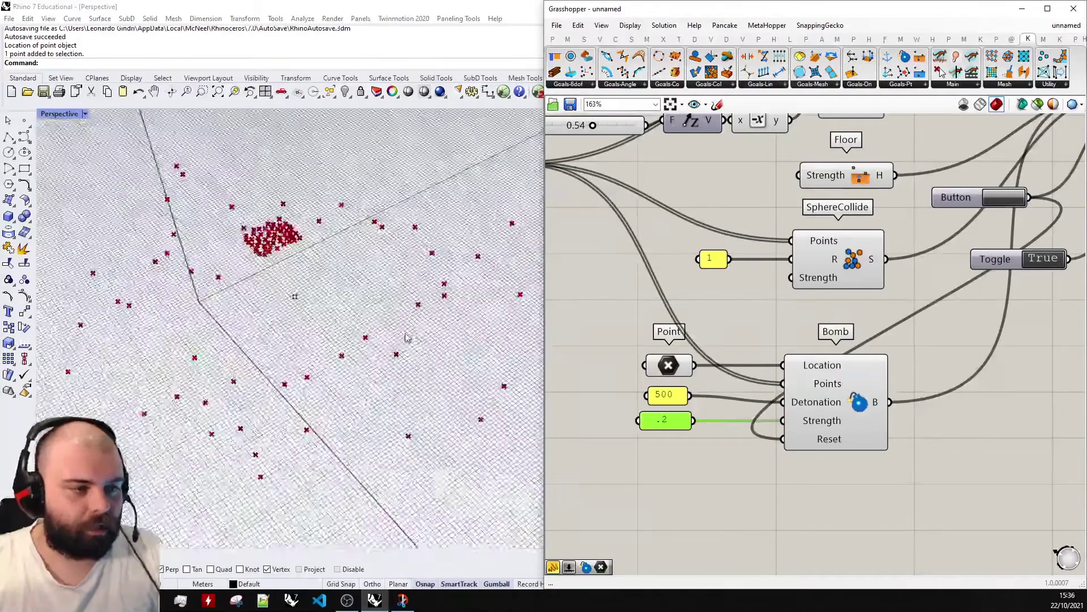
scroll(405, 339, "down", 5)
left_click(1001, 196)
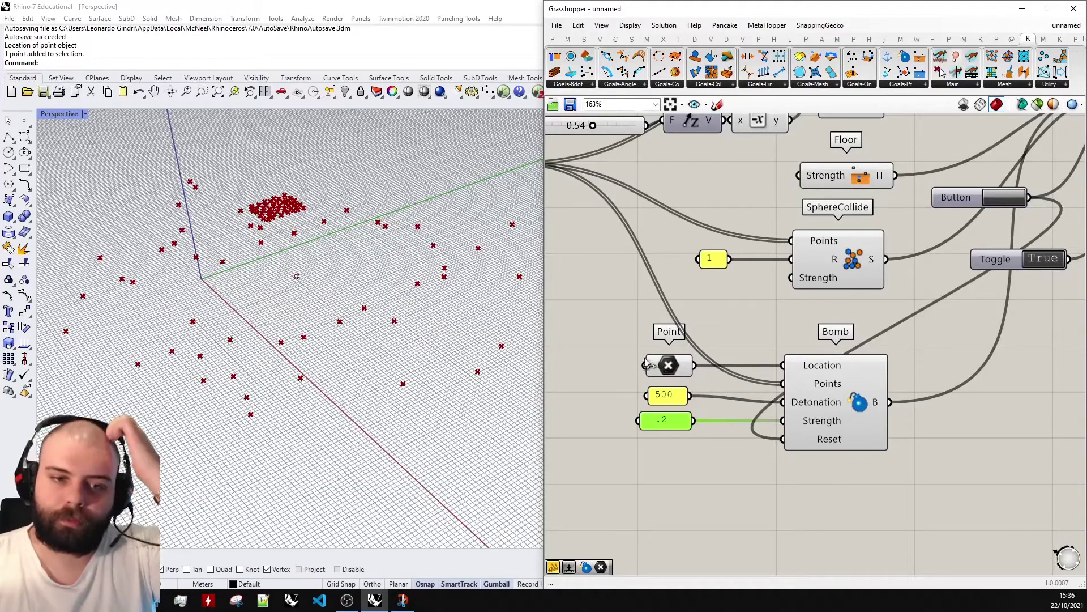
Move the bomb location point in Rhino along the Y direction toward the X axis, then restart the simulation and deselect the point.
scroll(654, 362, "down", 3)
scroll(682, 358, "up", 3)
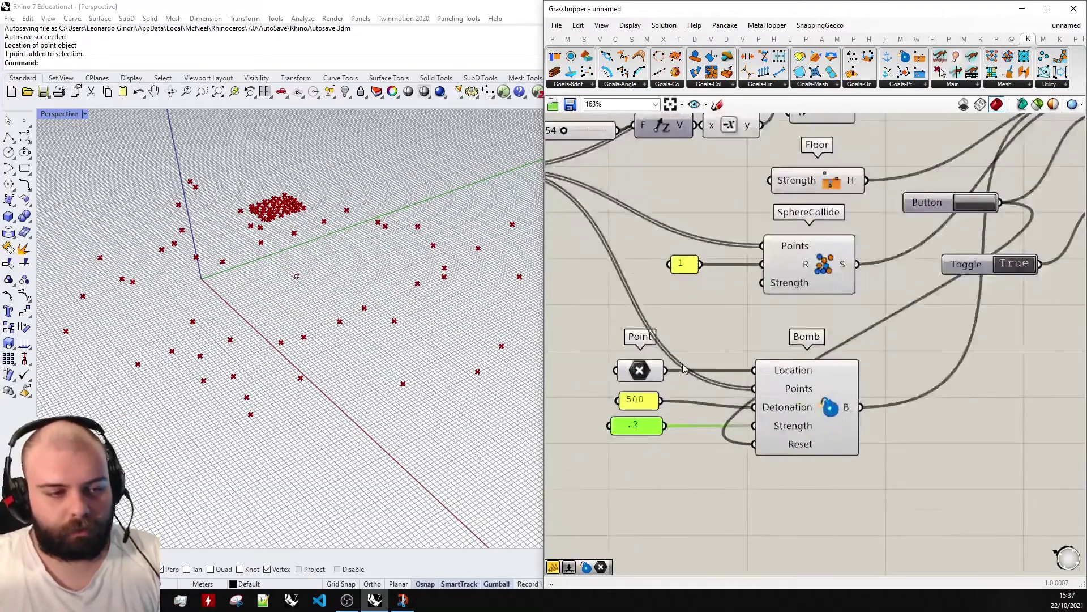
left_click(644, 375)
left_click(297, 276)
left_click_drag(334, 263, 251, 293)
left_click(731, 297)
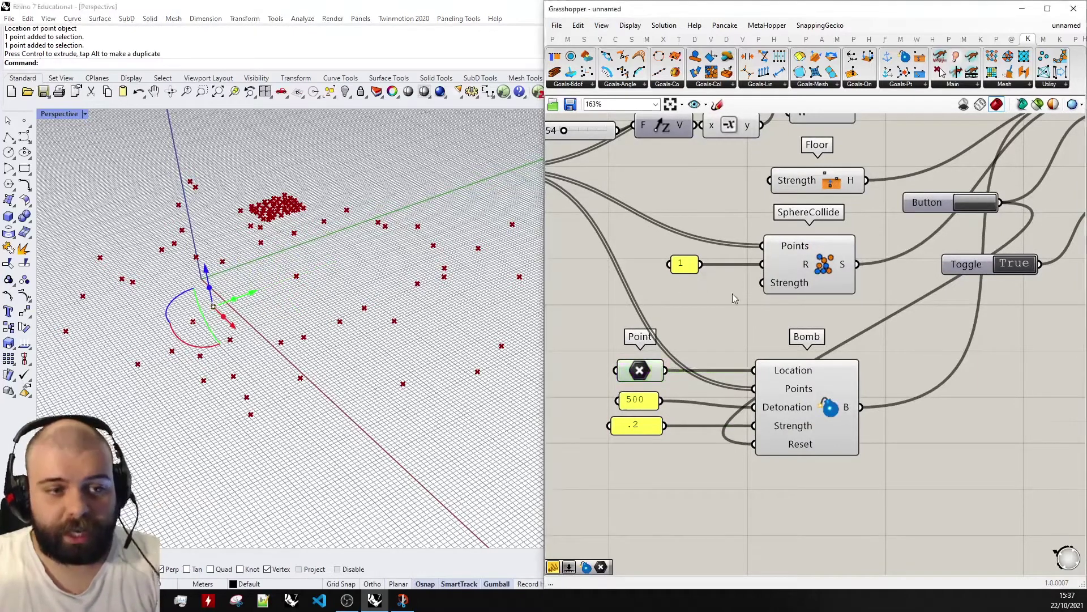
scroll(751, 296, "down", 1)
left_click(933, 215)
scroll(165, 309, "down", 3)
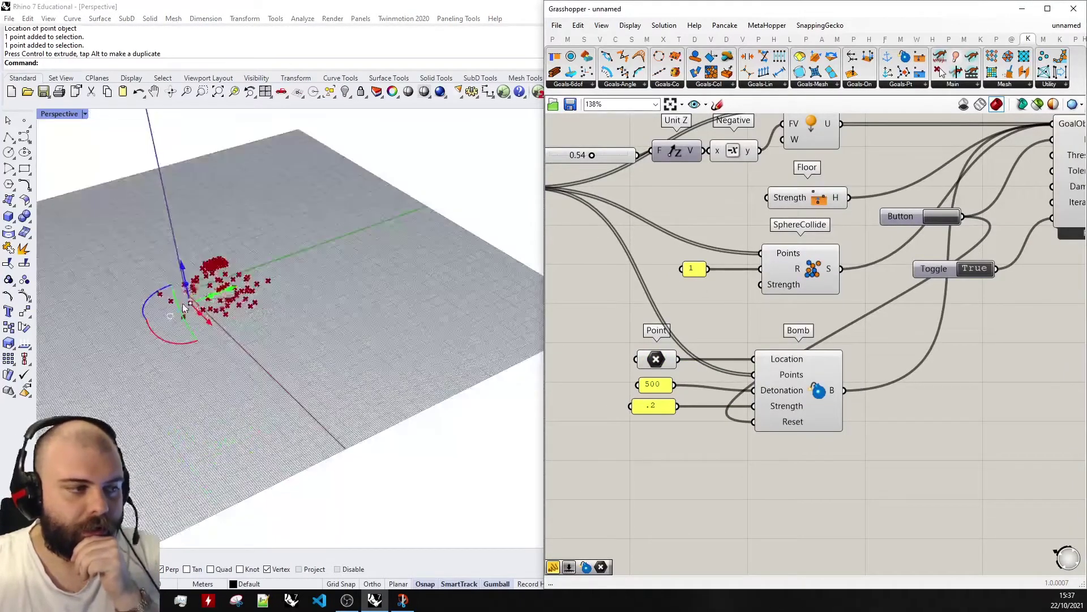
left_click(125, 375)
right_click_drag(125, 375, 134, 397)
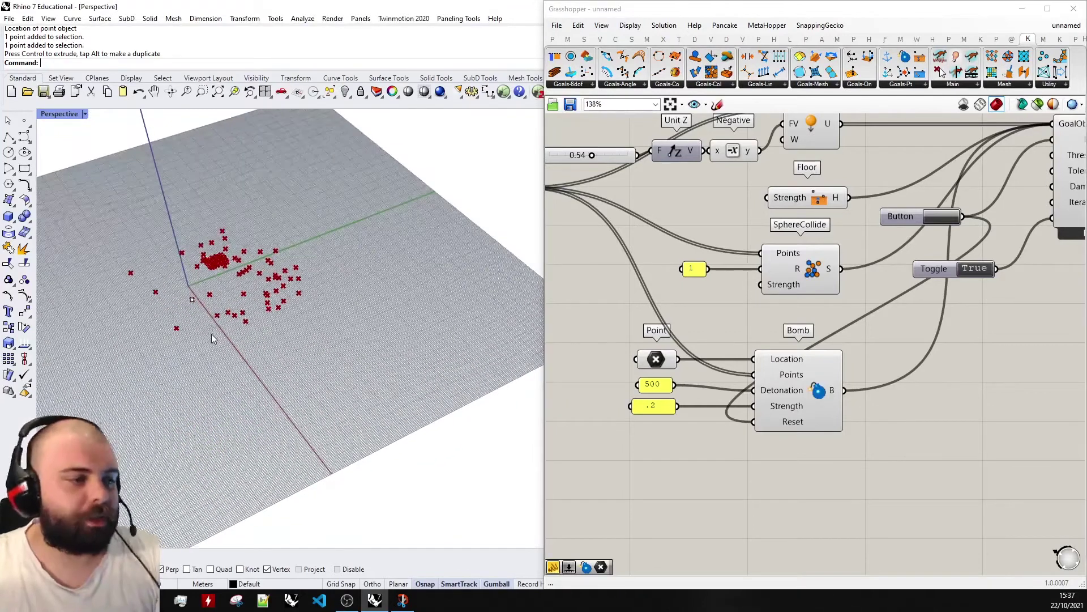
Duplicate the bomb location point along the Y direction to the far side of the spheres, and select both points.
scroll(186, 301, "up", 5)
left_click(194, 305)
left_click_drag(227, 299, 393, 242)
left_click(195, 306)
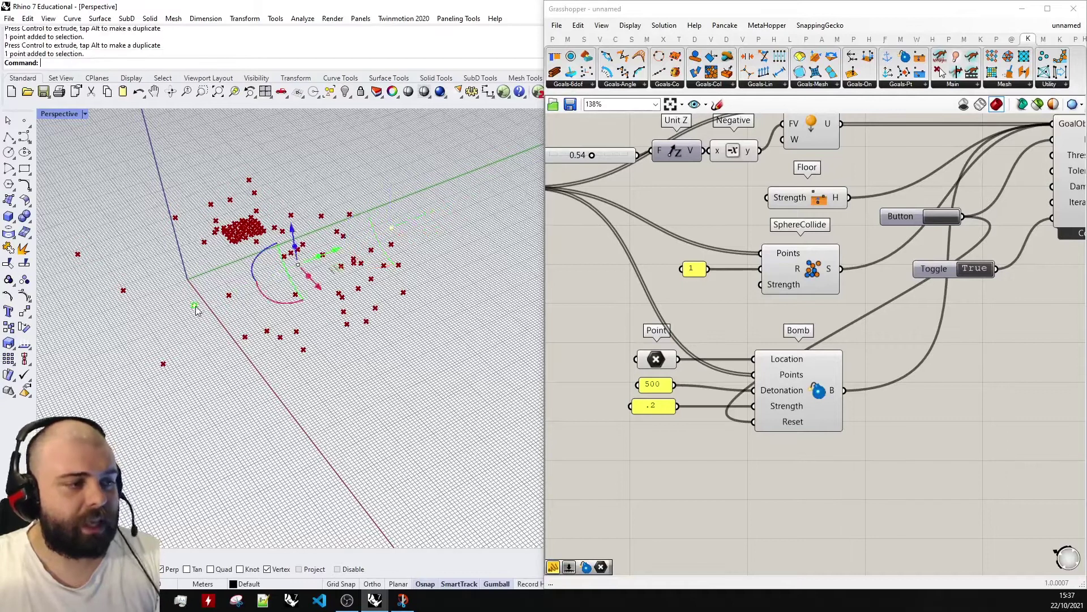
Reference both selected points in the Point parameter feeding Bomb's Location, and restart the simulation.
right_click(657, 362)
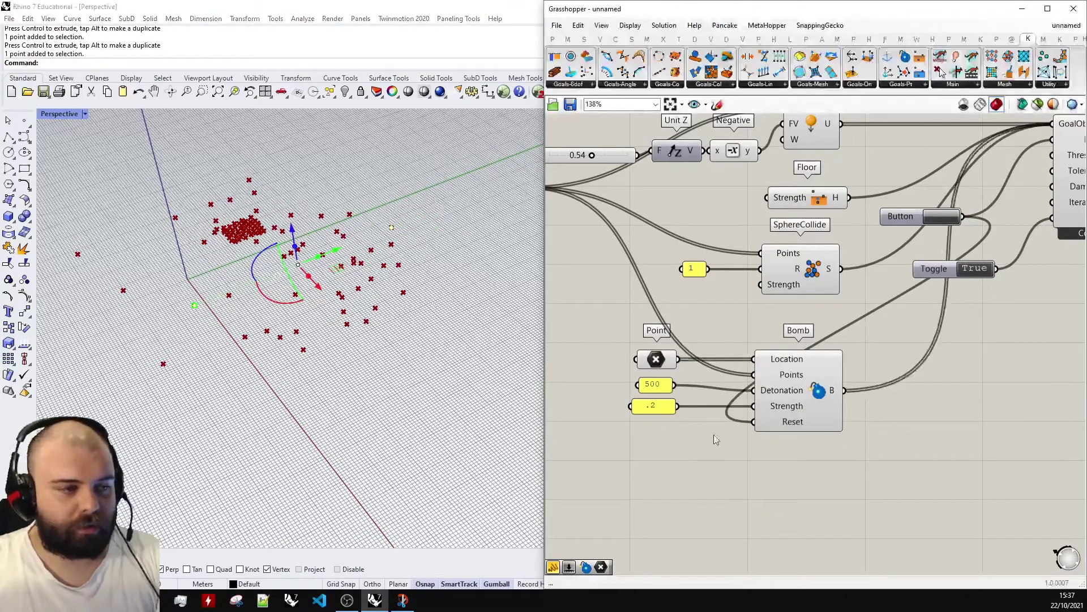
left_click(938, 216)
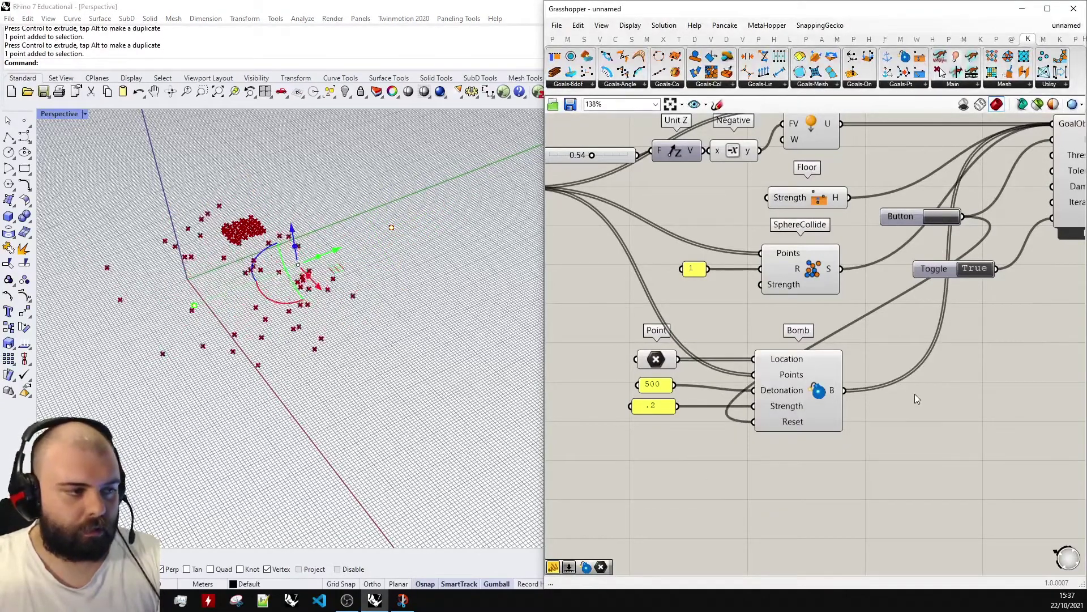
left_click(374, 401)
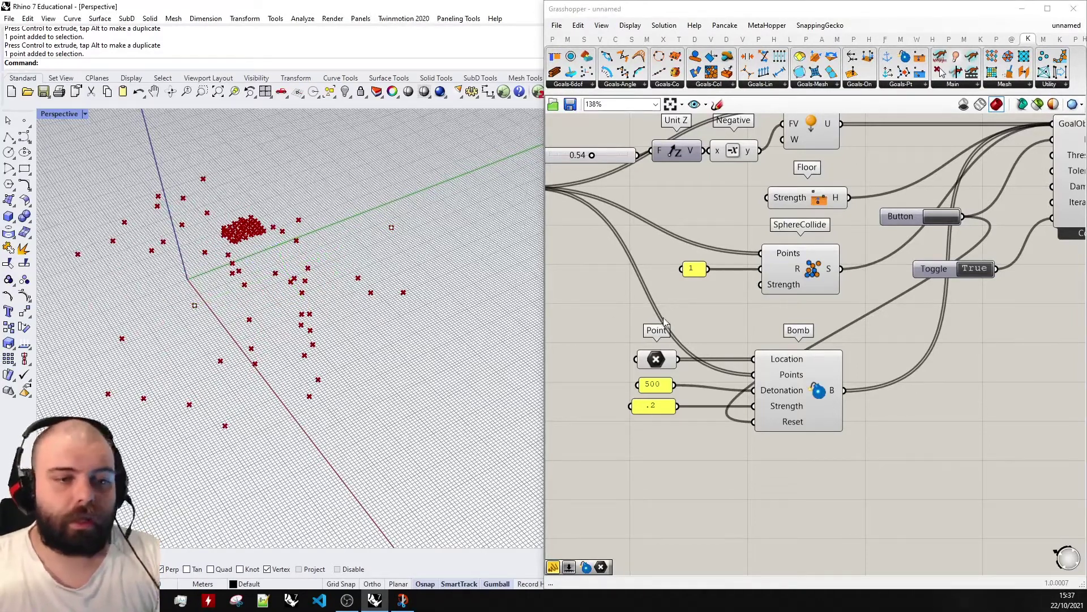
Add a Point parameter beside BouncySolver and connect the solver's V output to it.
scroll(665, 322, "down", 5)
scroll(856, 270, "up", 2)
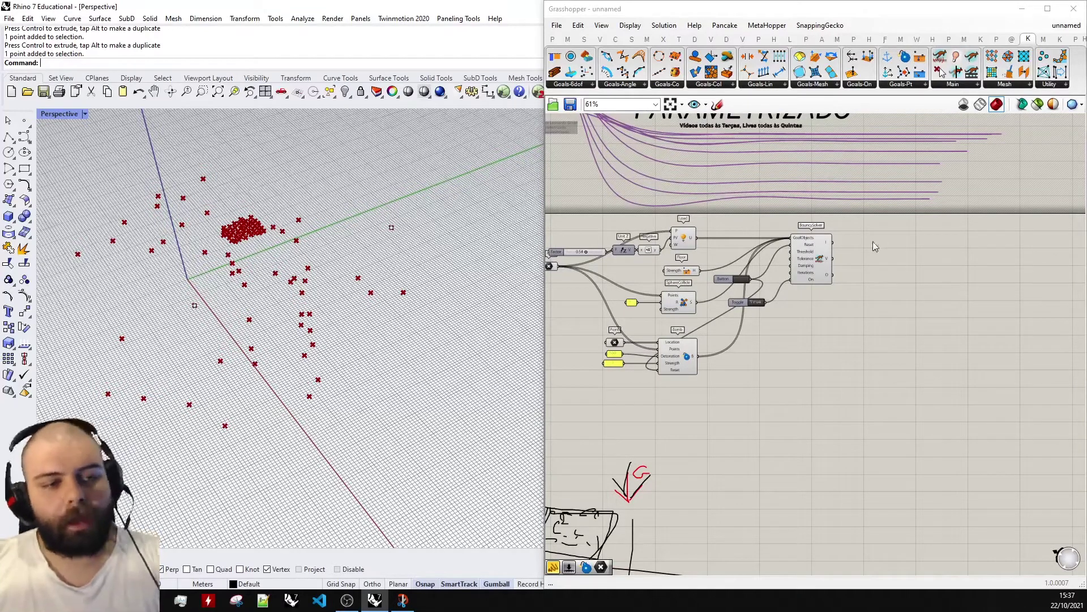
scroll(810, 243, "up", 5)
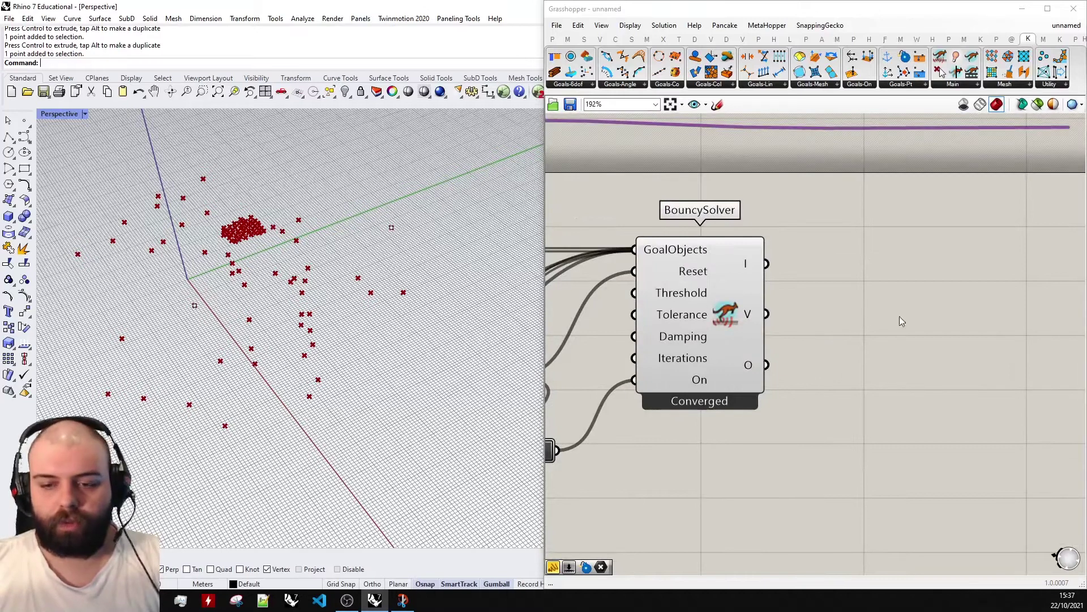
scroll(817, 320, "up", 1)
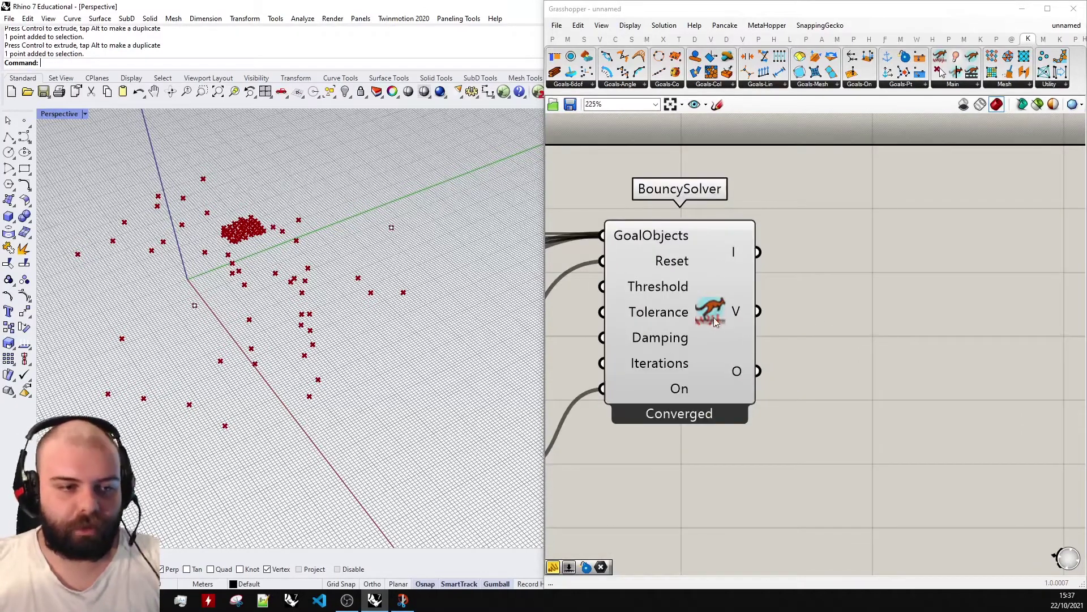
mouse_move(736, 313)
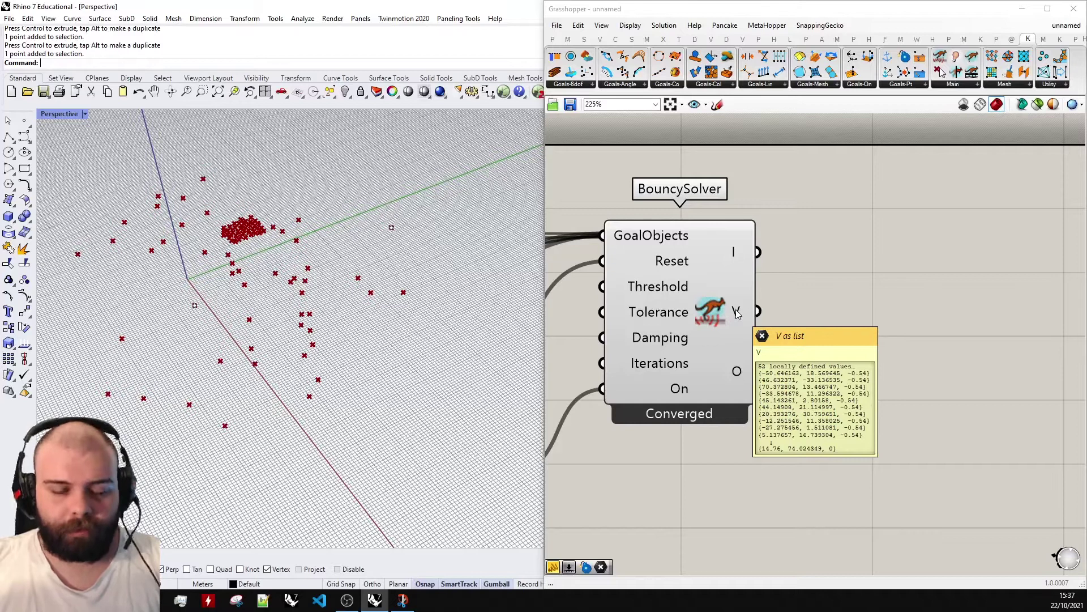
double_click(859, 318)
type("point")
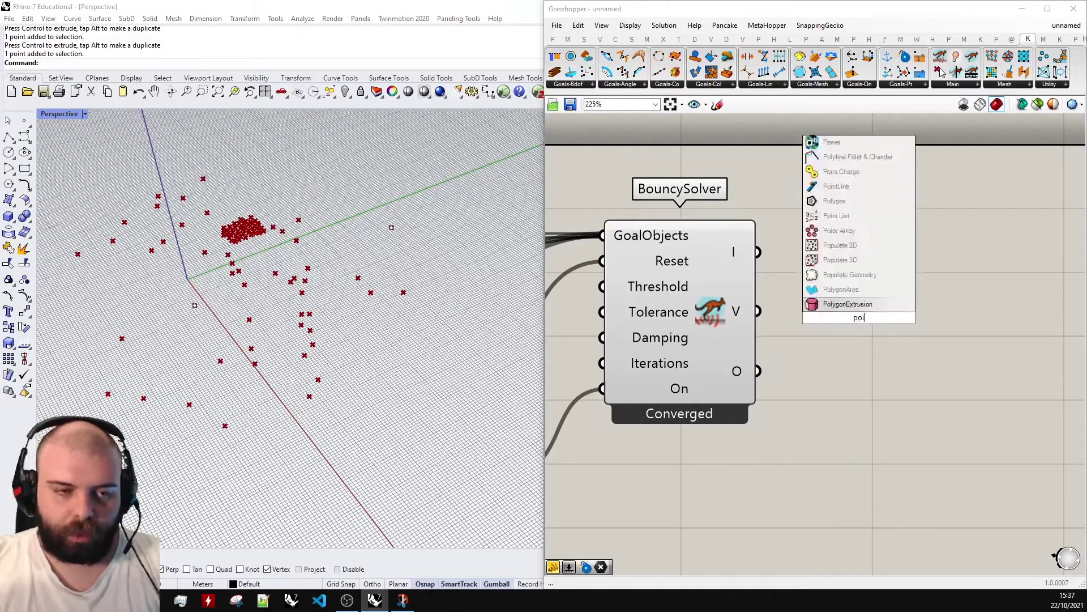
left_click(831, 304)
left_click_drag(758, 311, 822, 315)
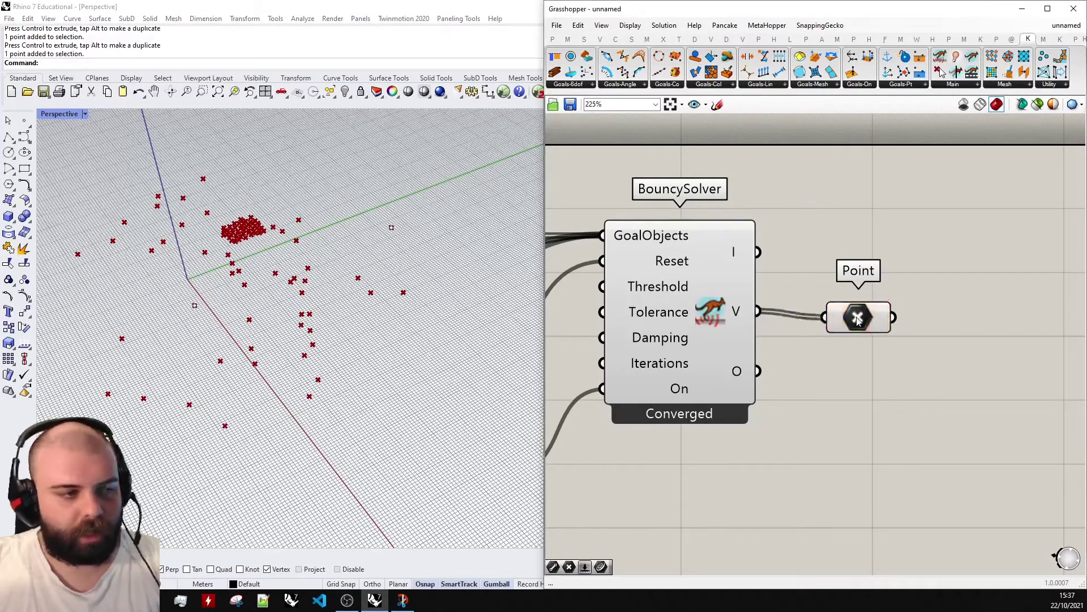
Turn off the preview of the components upstream of the output Point parameter, including Populate 2D and the initial points.
scroll(958, 281, "down", 4)
scroll(871, 420, "down", 3)
left_click_drag(862, 501, 564, 320)
middle_click(565, 322)
left_click(605, 290)
scroll(597, 352, "up", 4)
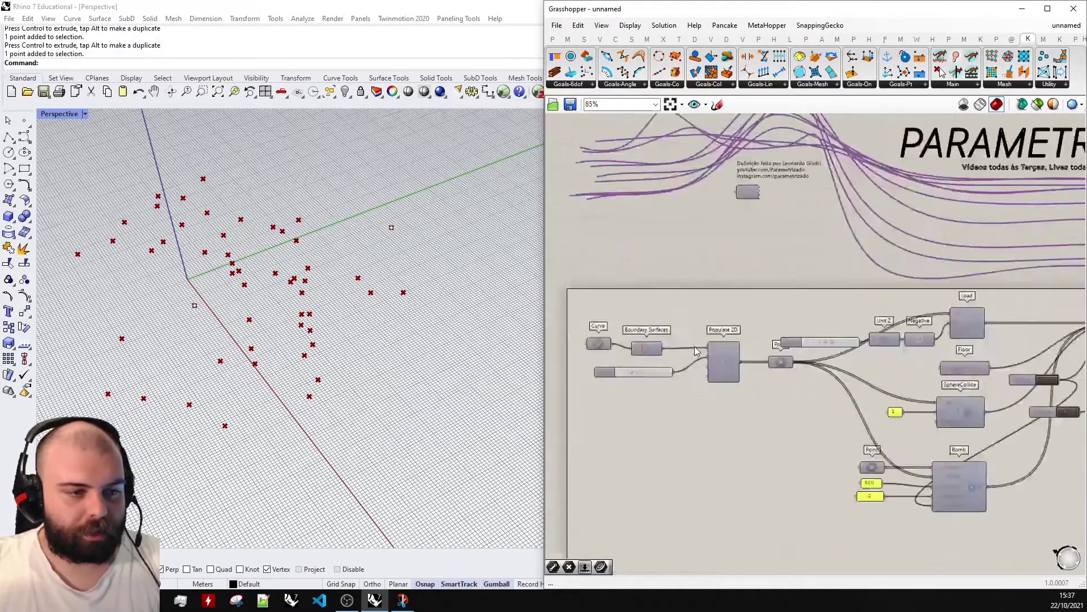
middle_click(720, 356)
left_click(741, 331)
scroll(717, 340, "down", 3)
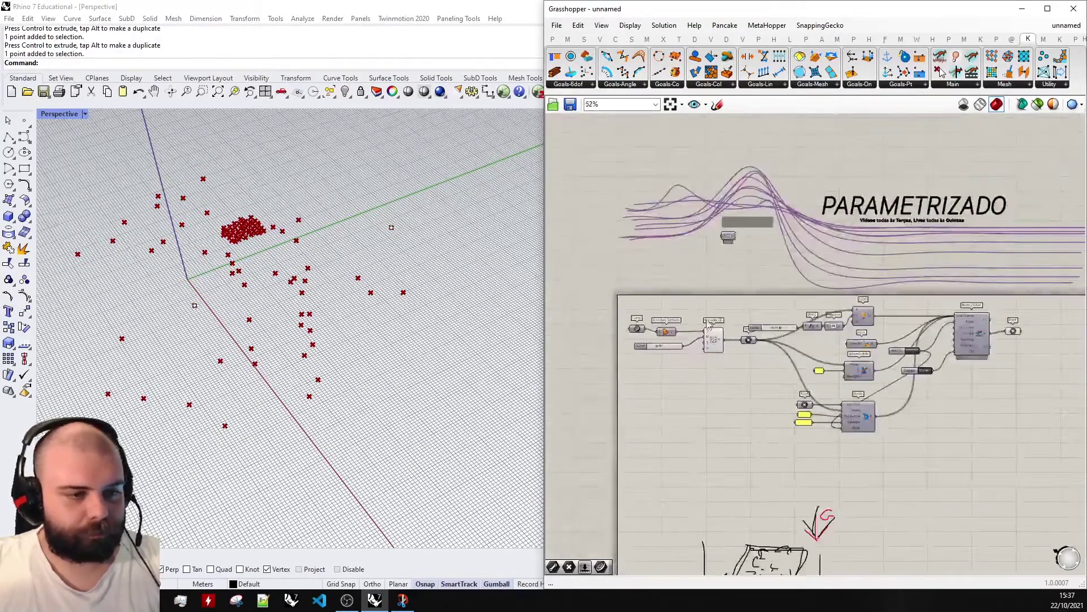
middle_click(717, 339)
left_click(742, 307)
scroll(1012, 344, "up", 3)
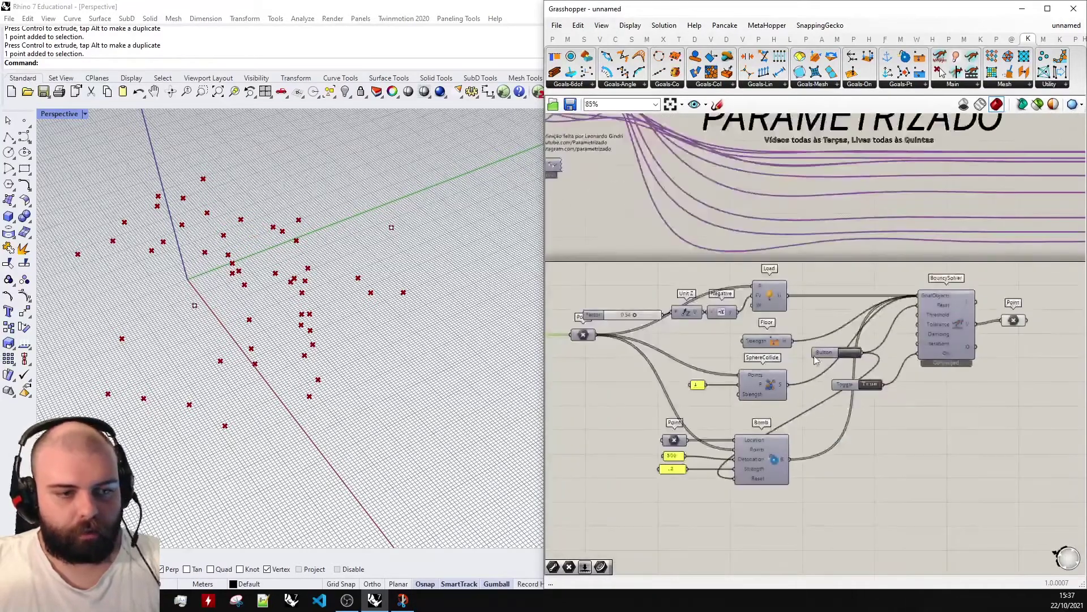
Restart the simulation and line up the output Point parameter with BouncySolver's V output.
left_click(854, 353)
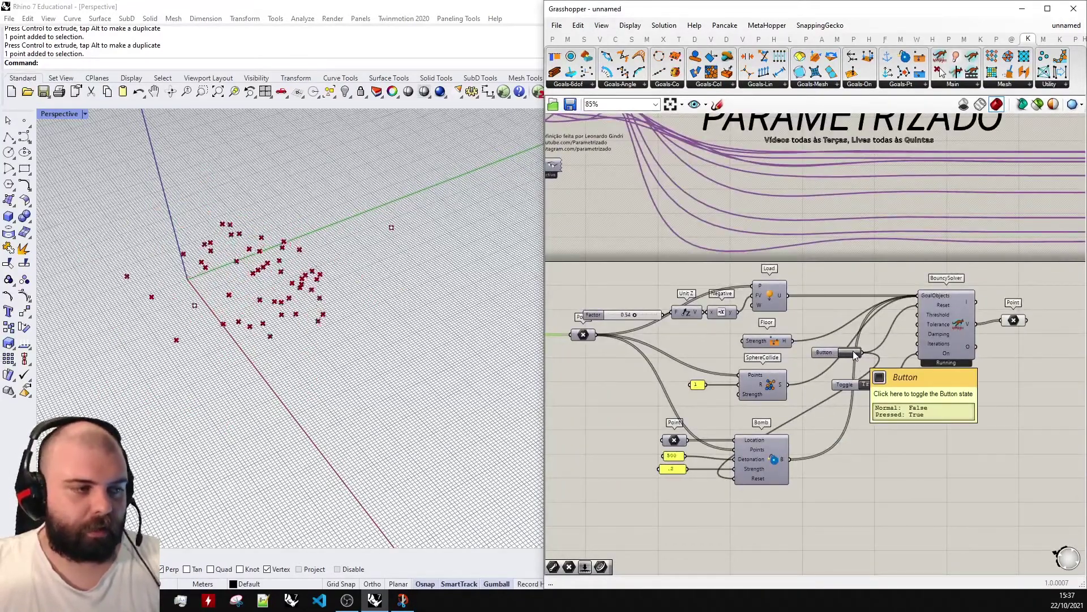
scroll(804, 344, "down", 1)
scroll(1009, 321, "up", 3)
right_click_drag(1009, 322, 913, 332)
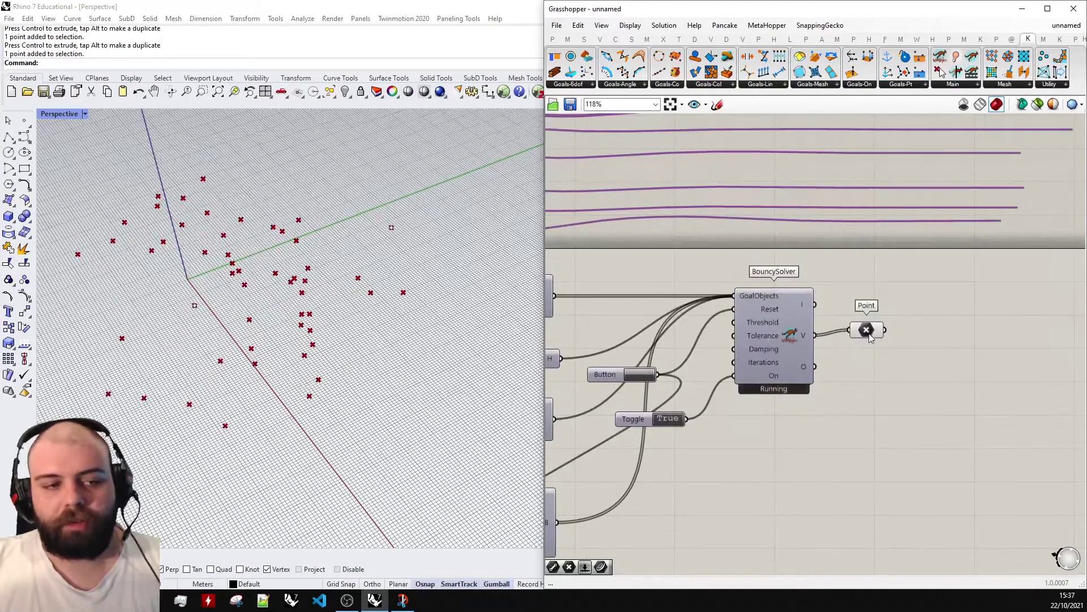
left_click_drag(869, 334, 869, 339)
right_click_drag(902, 371, 856, 372)
Add a Sphere component beside the output Point parameter and connect the points to its B input.
double_click(902, 359)
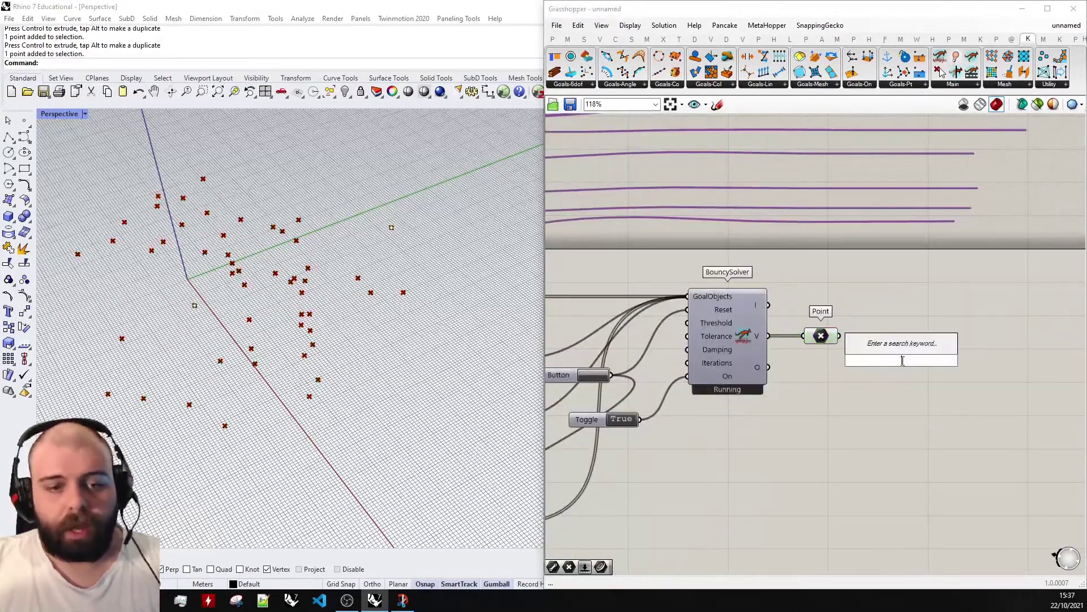
type("sh")
key("BackSpace")
type("phe")
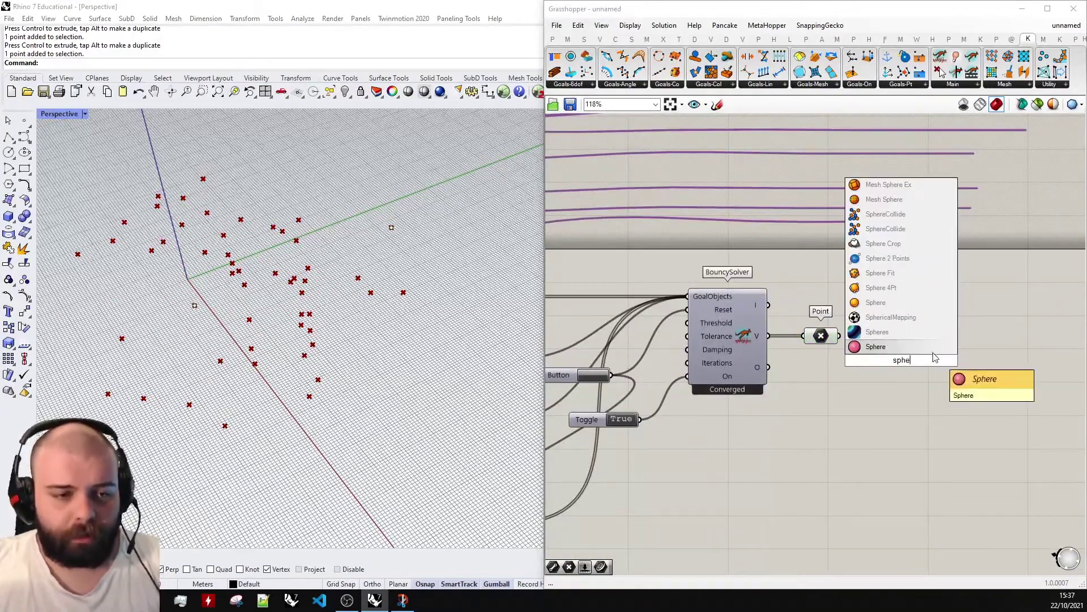
left_click(911, 308)
scroll(856, 336, "up", 3)
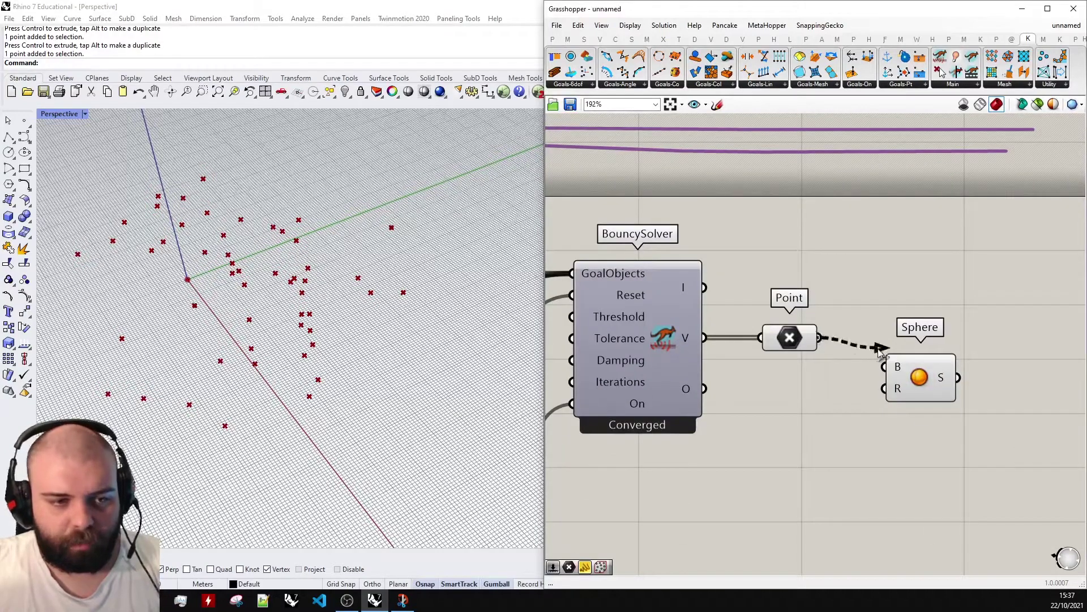
left_click_drag(927, 372, 948, 342)
scroll(280, 283, "up", 3)
scroll(281, 283, "up", 5)
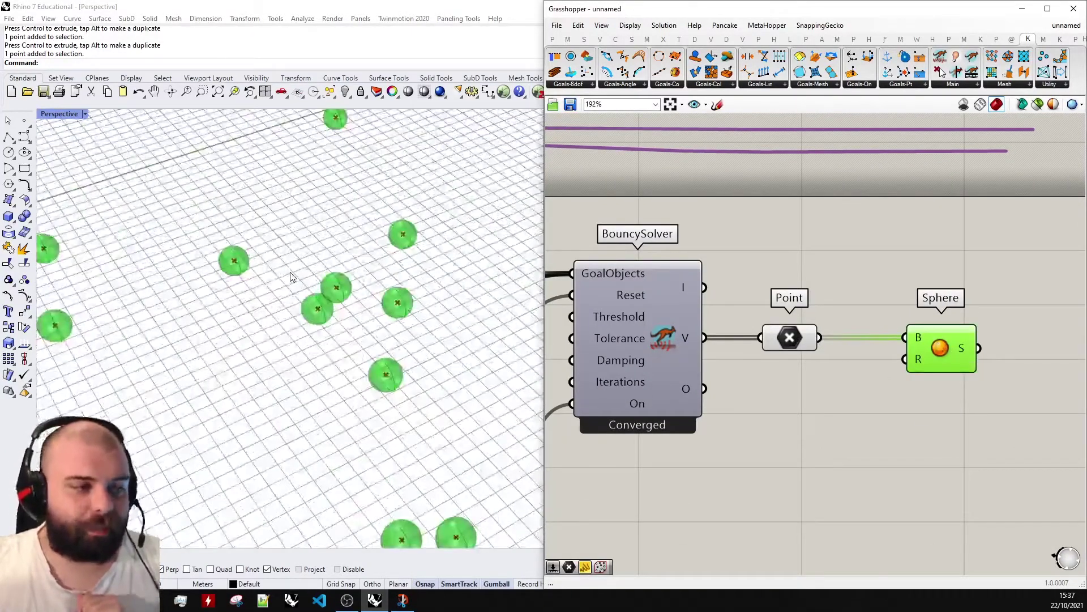
Replace the Sphere component with a Mesh Sphere and connect the output Point parameter to its B input.
double_click(933, 428)
type("mesh sph")
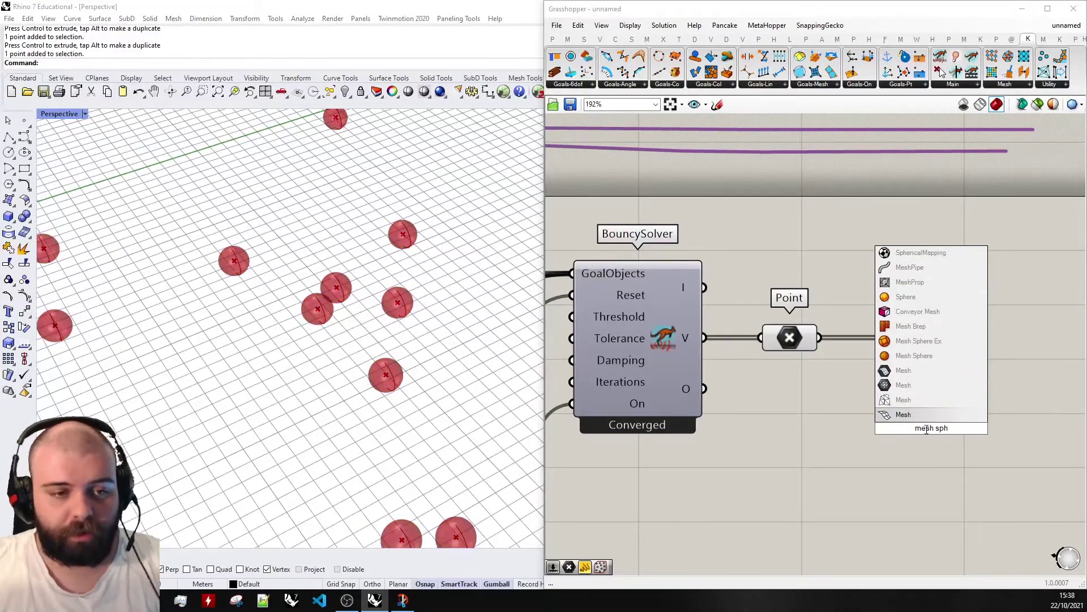
left_click(948, 355)
left_click(843, 315)
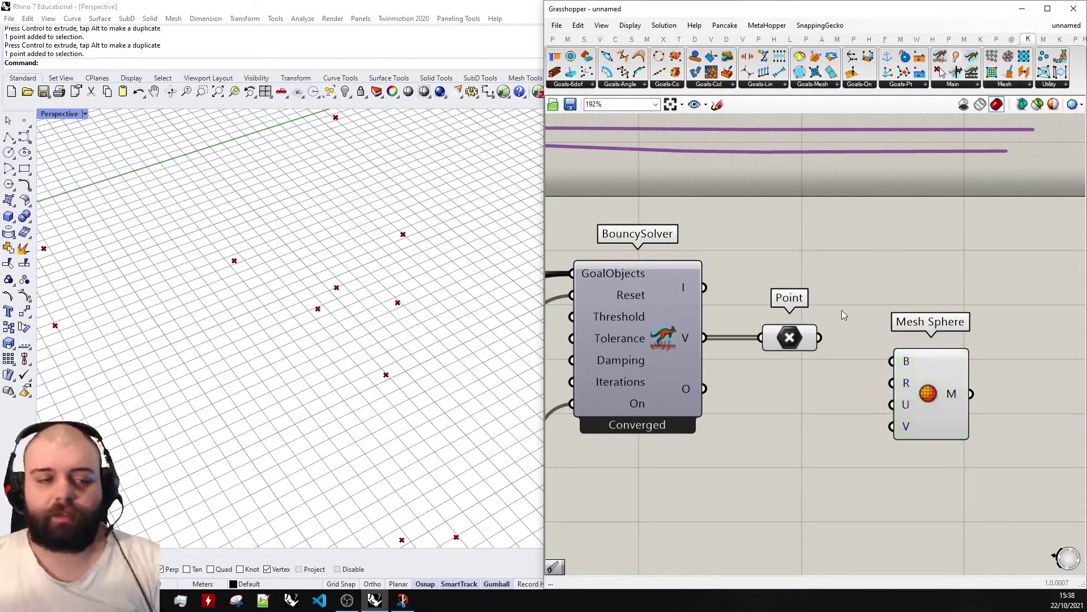
left_click_drag(826, 336, 933, 344)
left_click(990, 310)
scroll(990, 311, "down", 4)
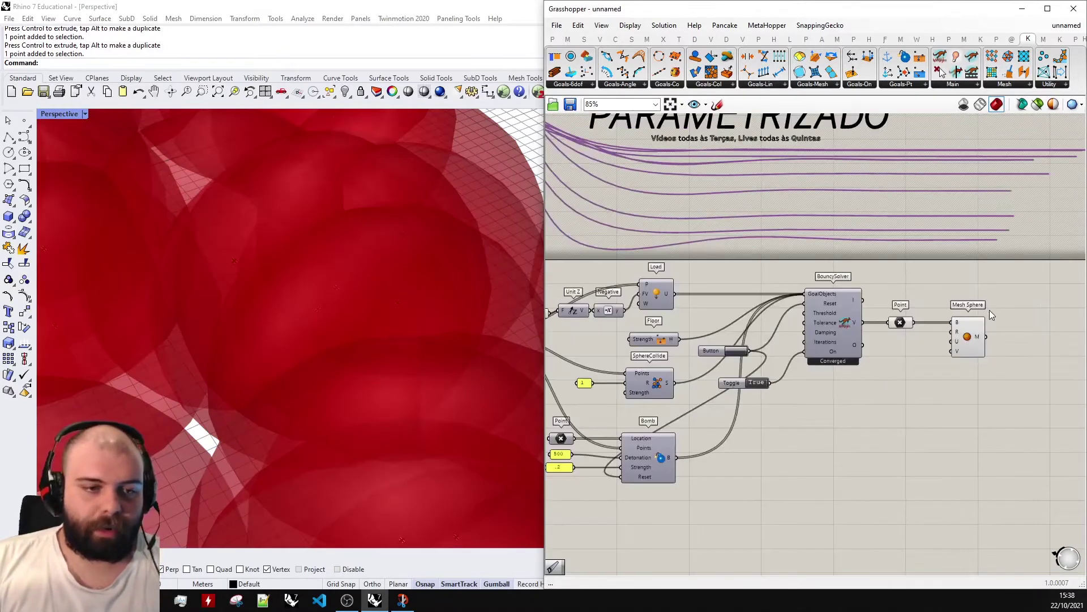
scroll(305, 321, "down", 4)
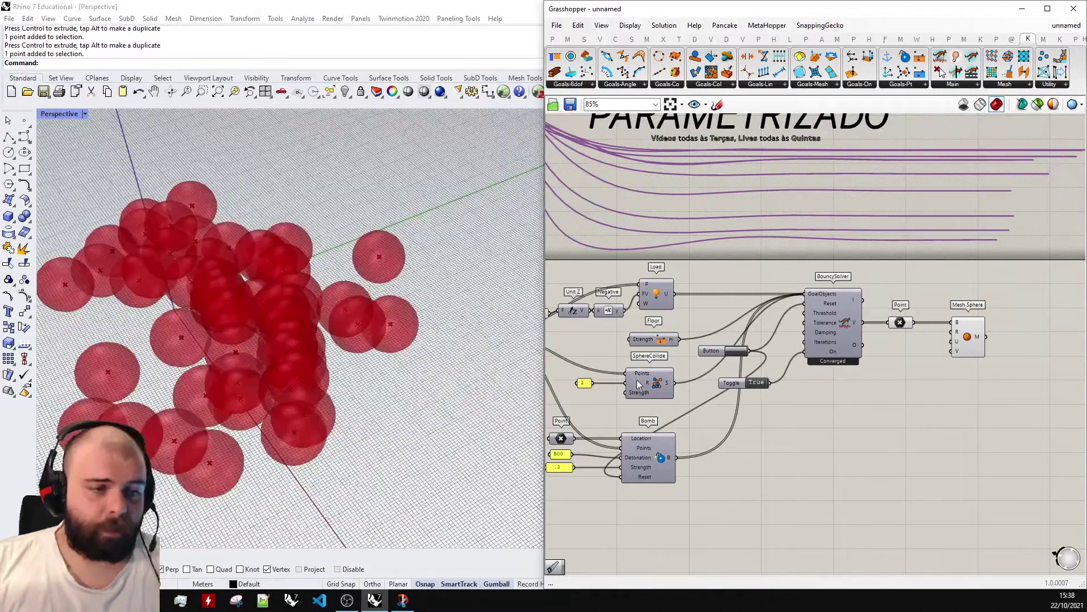
Connect the panel with value 1 that feeds SphereCollide's radius to the R input of Mesh Sphere.
scroll(584, 384, "up", 4)
scroll(604, 379, "down", 5)
left_click_drag(607, 384, 885, 294)
scroll(927, 354, "up", 5)
left_click(935, 306)
scroll(938, 304, "down", 4)
Turn off the preview of BouncySolver and the output Point parameter, and restart the simulation to check the spheres.
left_click_drag(868, 363, 774, 254)
middle_click(783, 259)
left_click(820, 227)
scroll(899, 243, "down", 4)
scroll(777, 271, "up", 4)
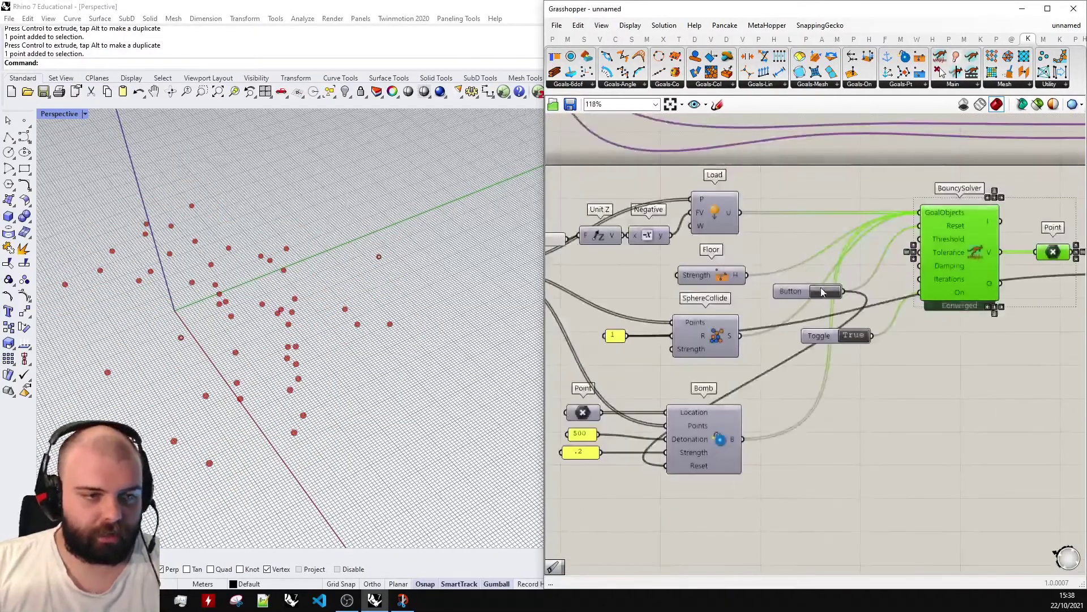
scroll(300, 341, "up", 4)
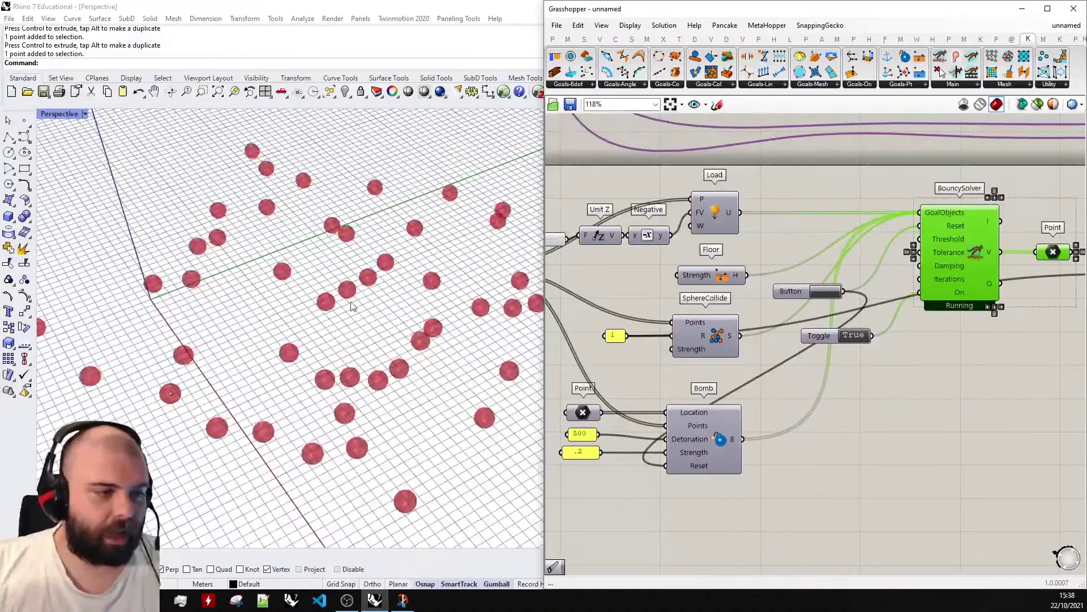
scroll(354, 306, "up", 2)
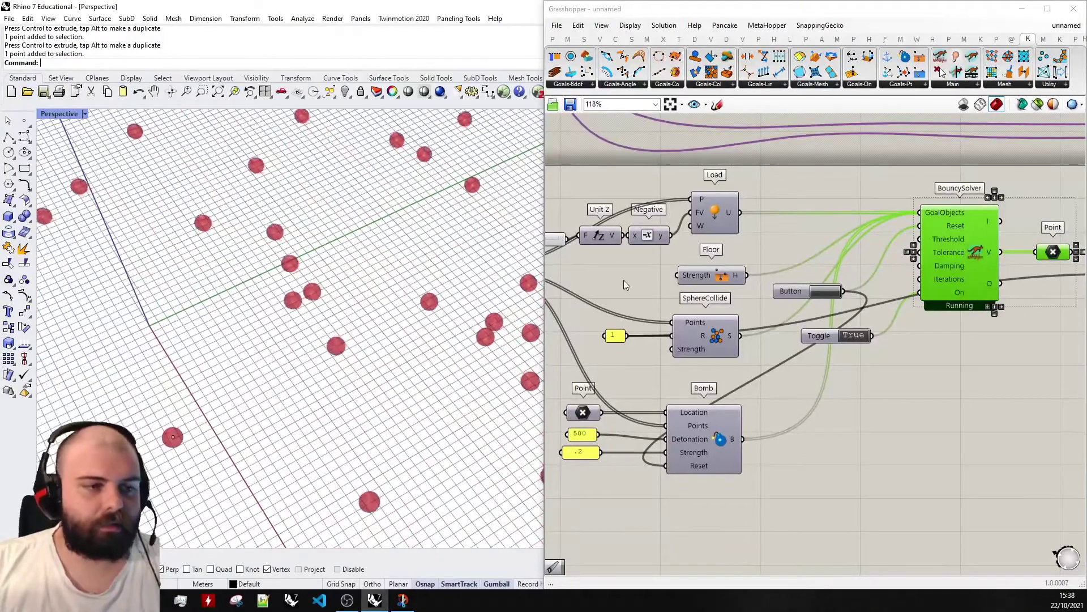
scroll(623, 278, "down", 3)
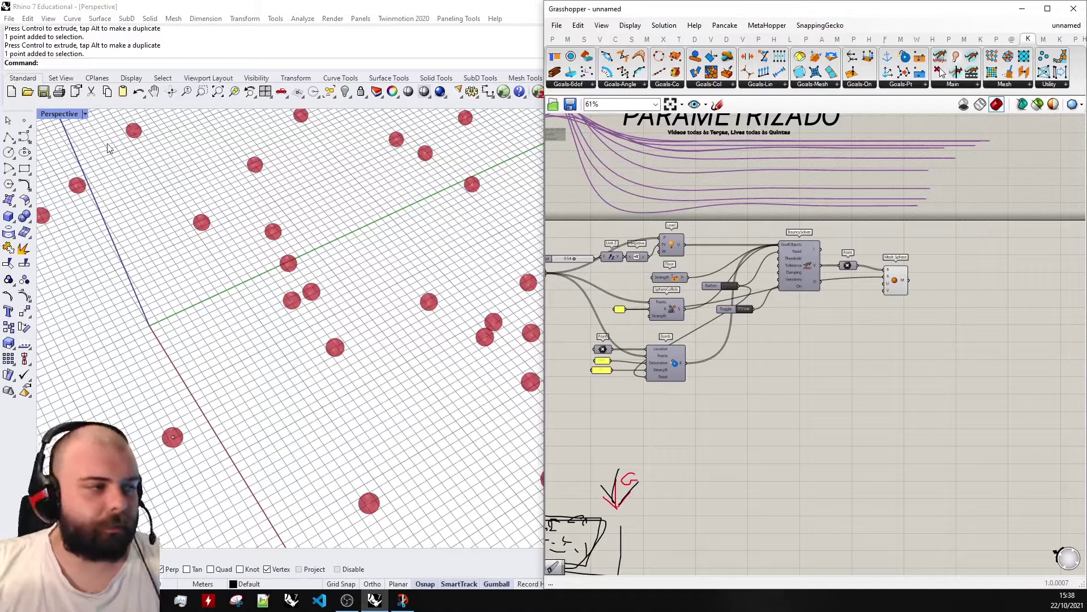
Set the Rhino Perspective viewport's display mode to Rendered.
left_click(59, 113)
left_click(68, 180)
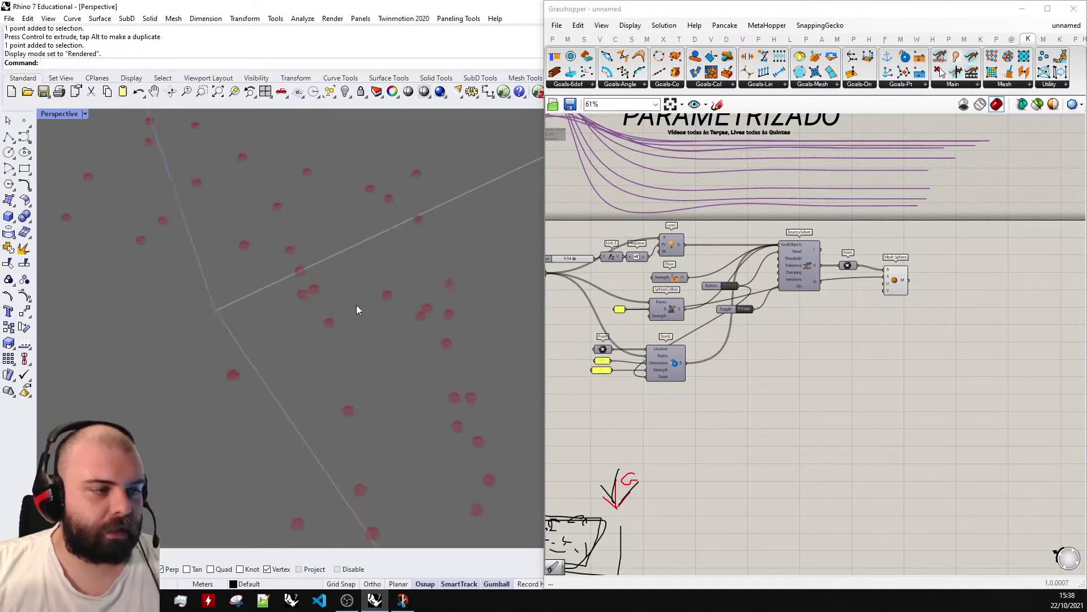
scroll(917, 263, "up", 3)
Add a Custom Preview with Mesh Sphere's M output as its geometry, and hide the previews of Point and Mesh Sphere.
double_click(983, 273)
type("custom")
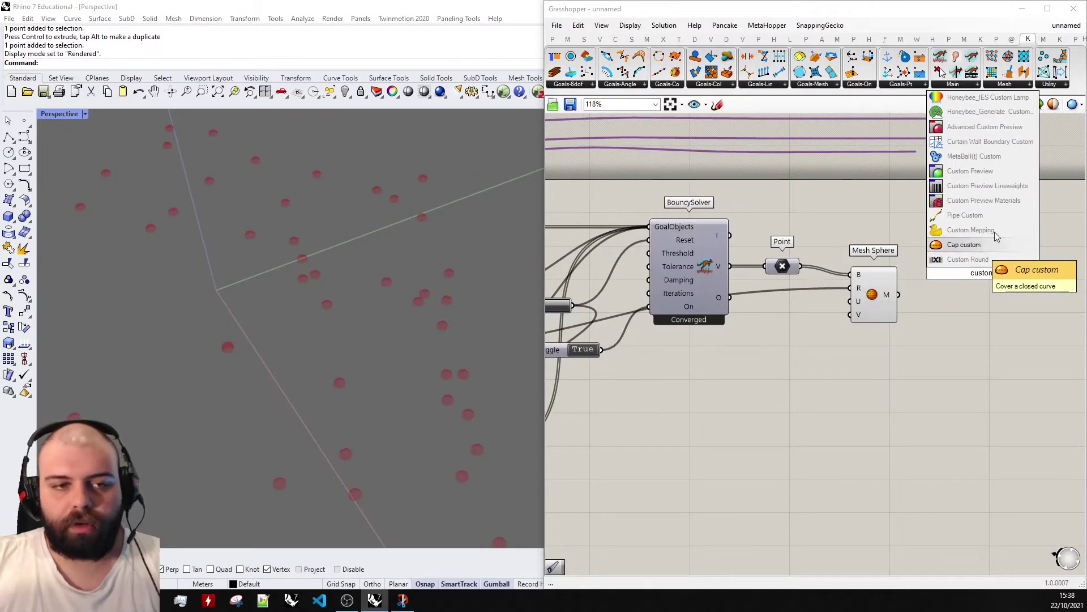
left_click(970, 201)
scroll(953, 259, "up", 3)
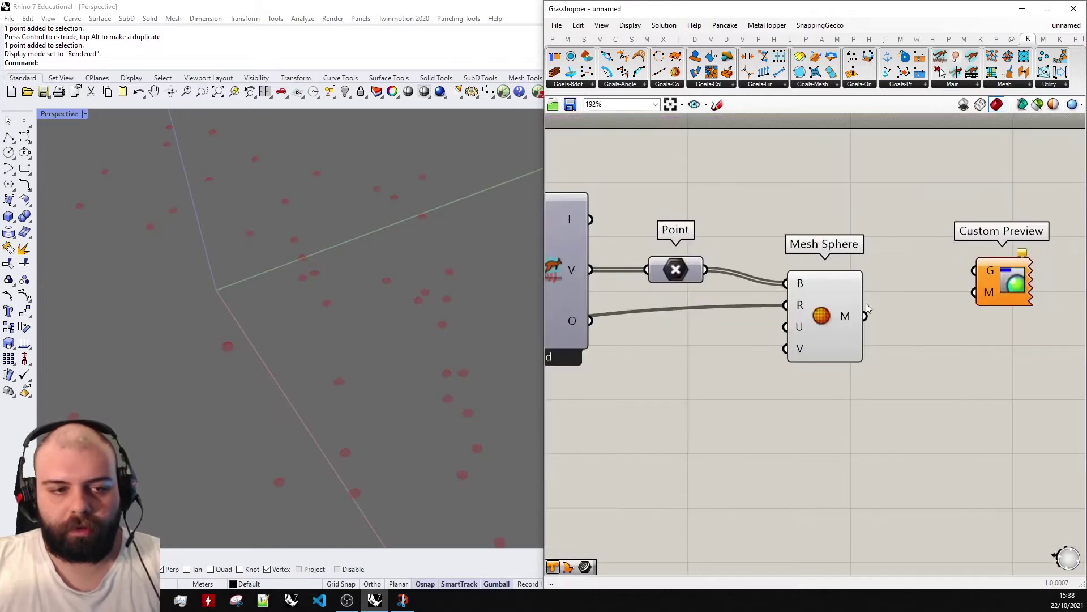
left_click_drag(961, 269, 973, 271)
left_click_drag(929, 413, 702, 156)
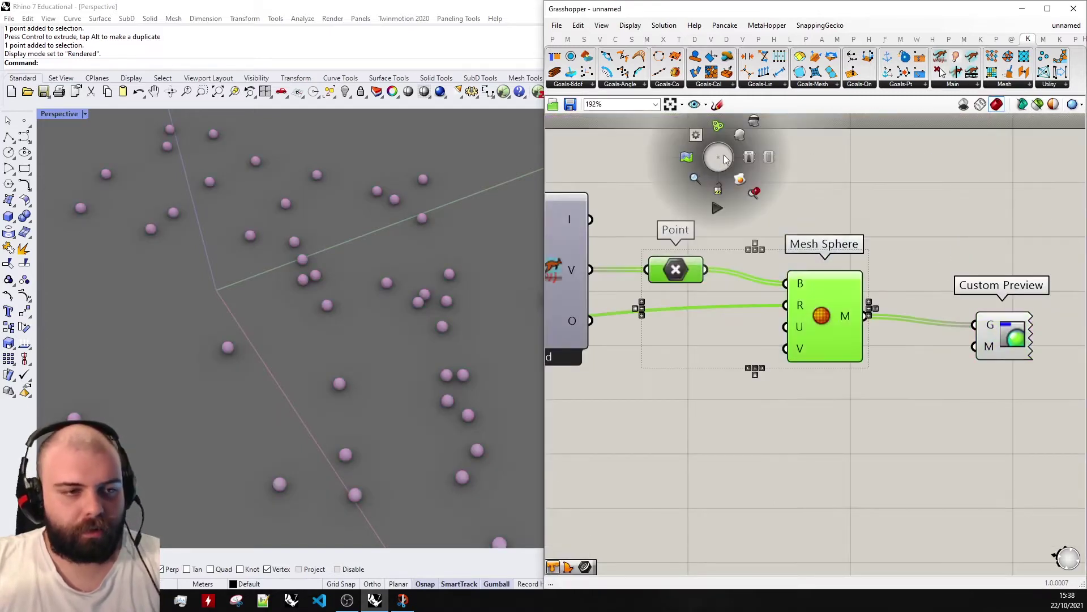
left_click(812, 190)
Restart the simulation and watch the rendered spheres fall and explode in the Perspective viewport.
scroll(929, 262, "down", 6)
scroll(740, 273, "up", 4)
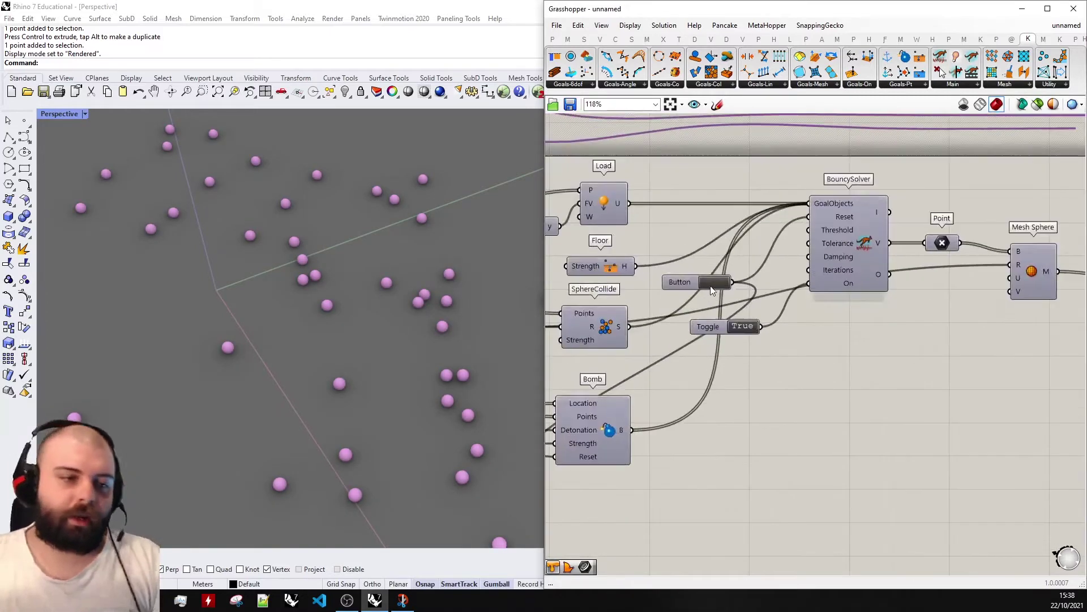
left_click(716, 282)
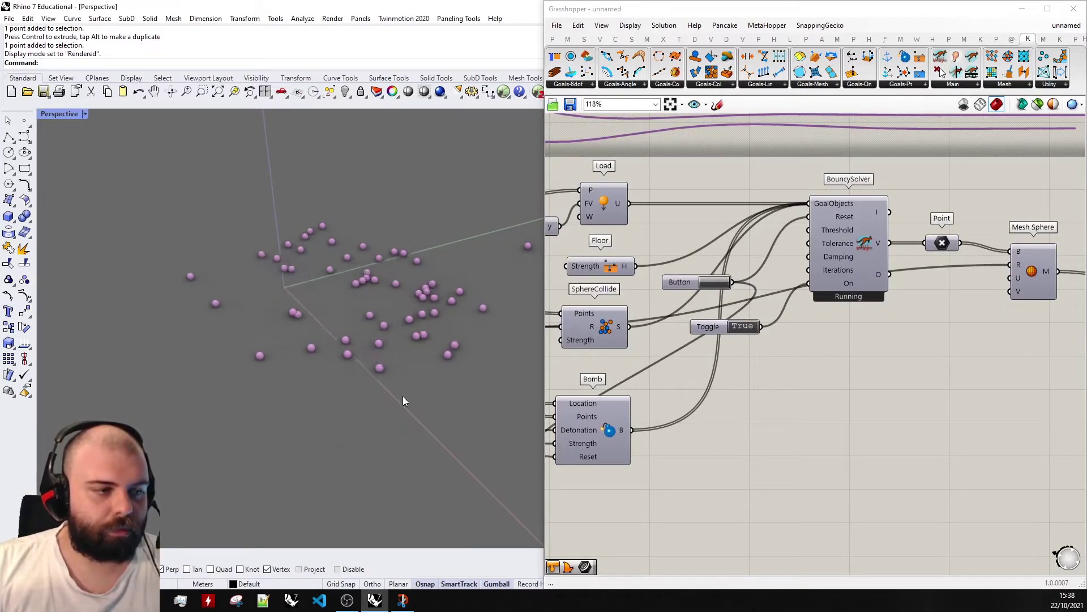
scroll(841, 306, "down", 2)
left_click(749, 290)
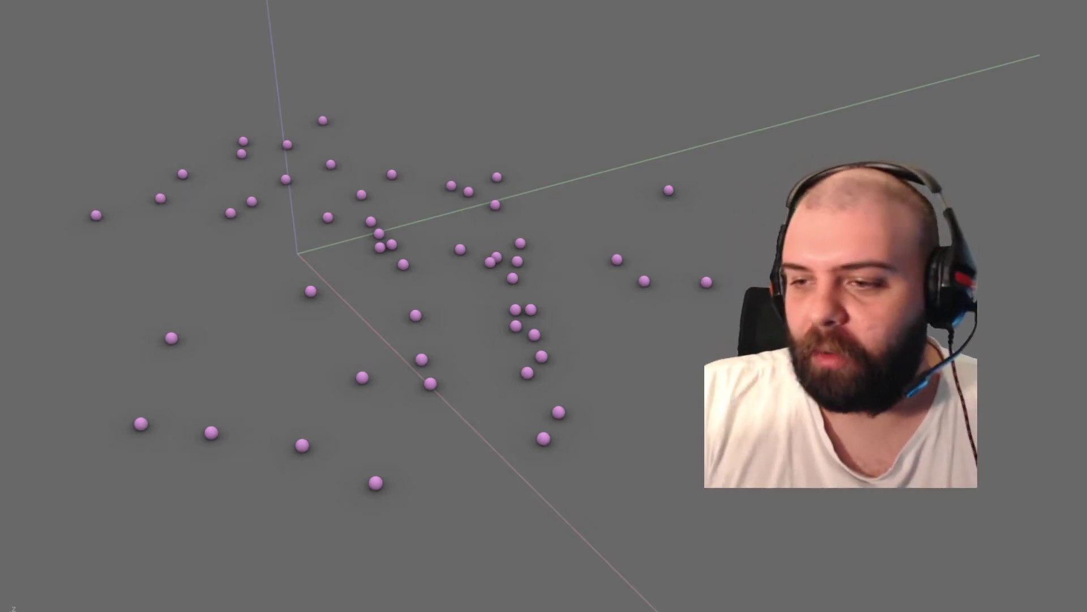
key("space")
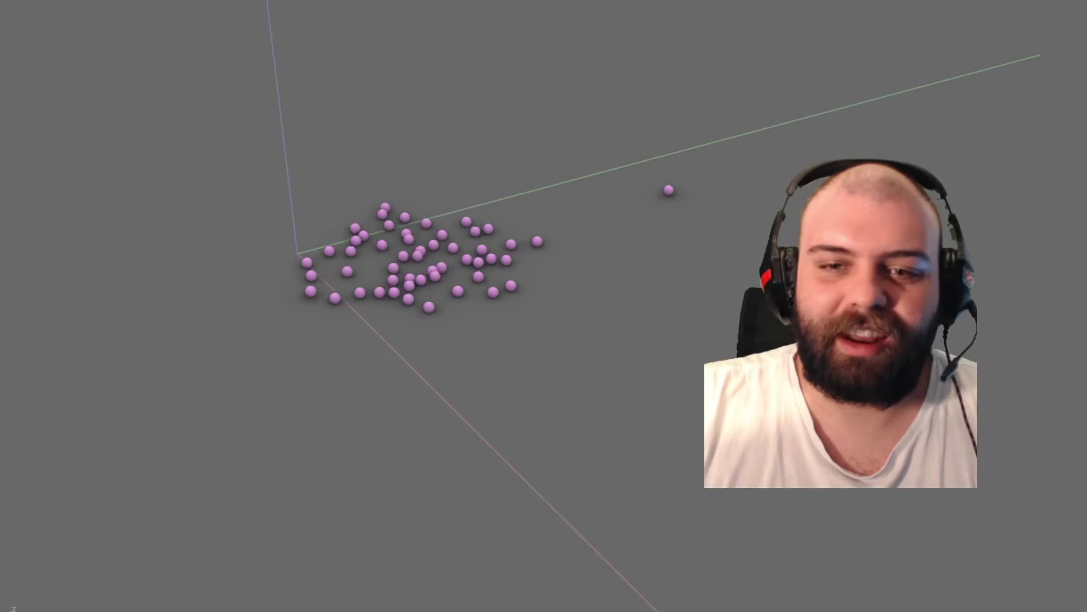